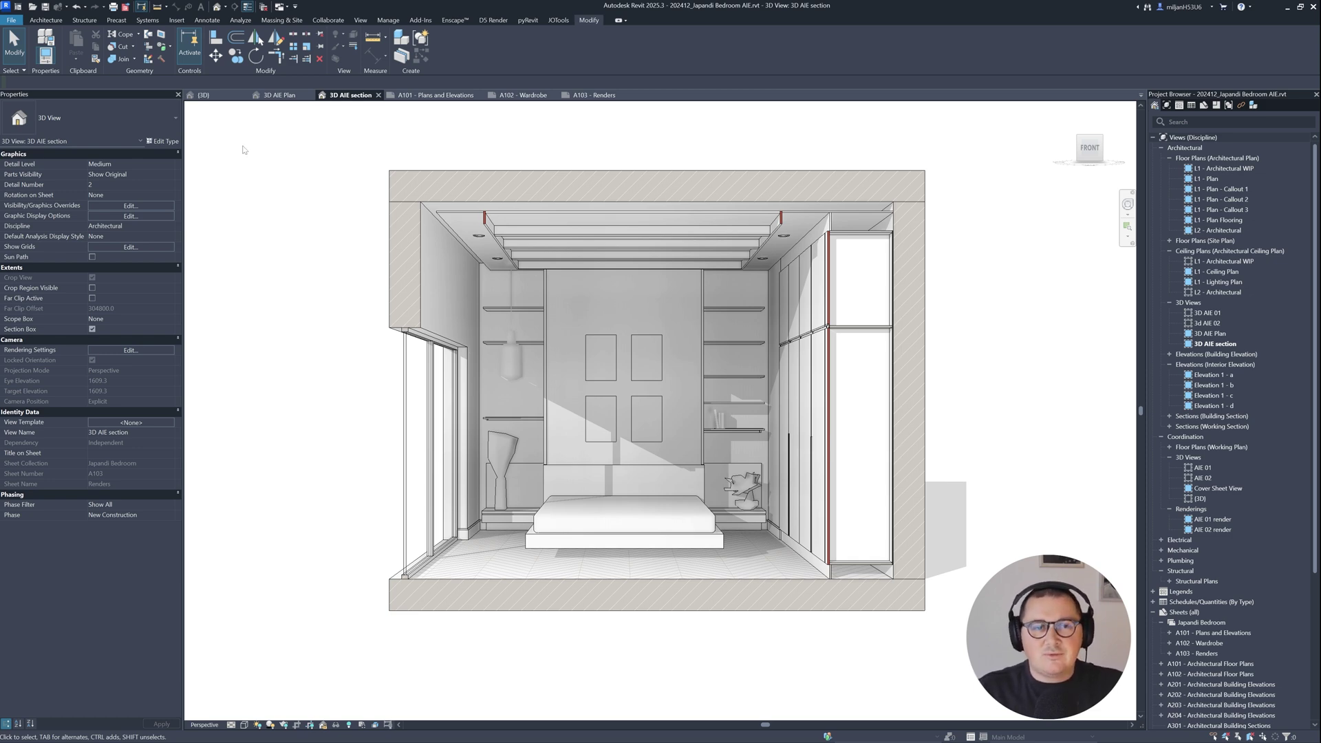
Open the {3D} view of the bedroom and inspect the model from several angles
left_click(204, 95)
middle_click_drag(722, 344, 496, 426, "shift")
scroll(680, 443, "up", 3)
scroll(679, 444, "down", 5)
middle_click_drag(680, 443, 265, 392, "shift")
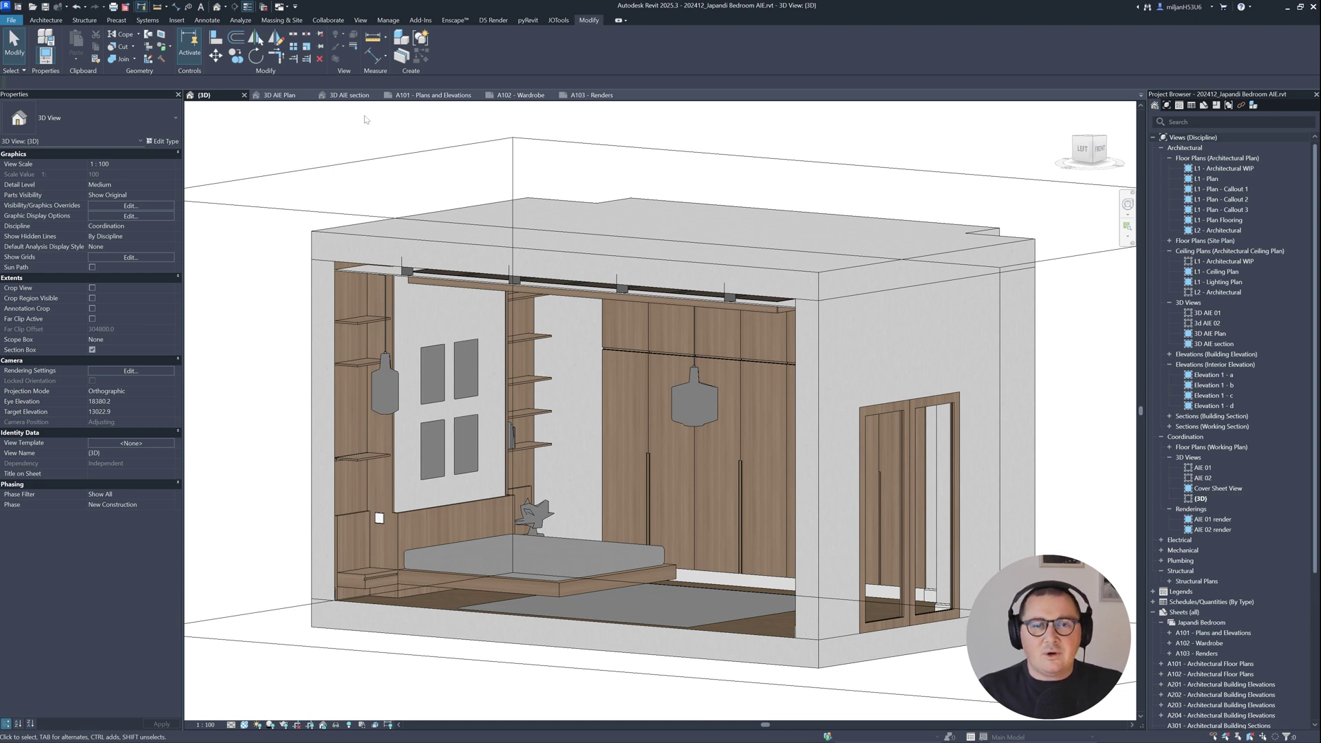
Examine the plans, interior elevations and detail callouts on sheet A101 - Plans and Elevations
left_click(420, 96)
scroll(341, 247, "up", 5)
middle_click_drag(341, 239, 392, 319)
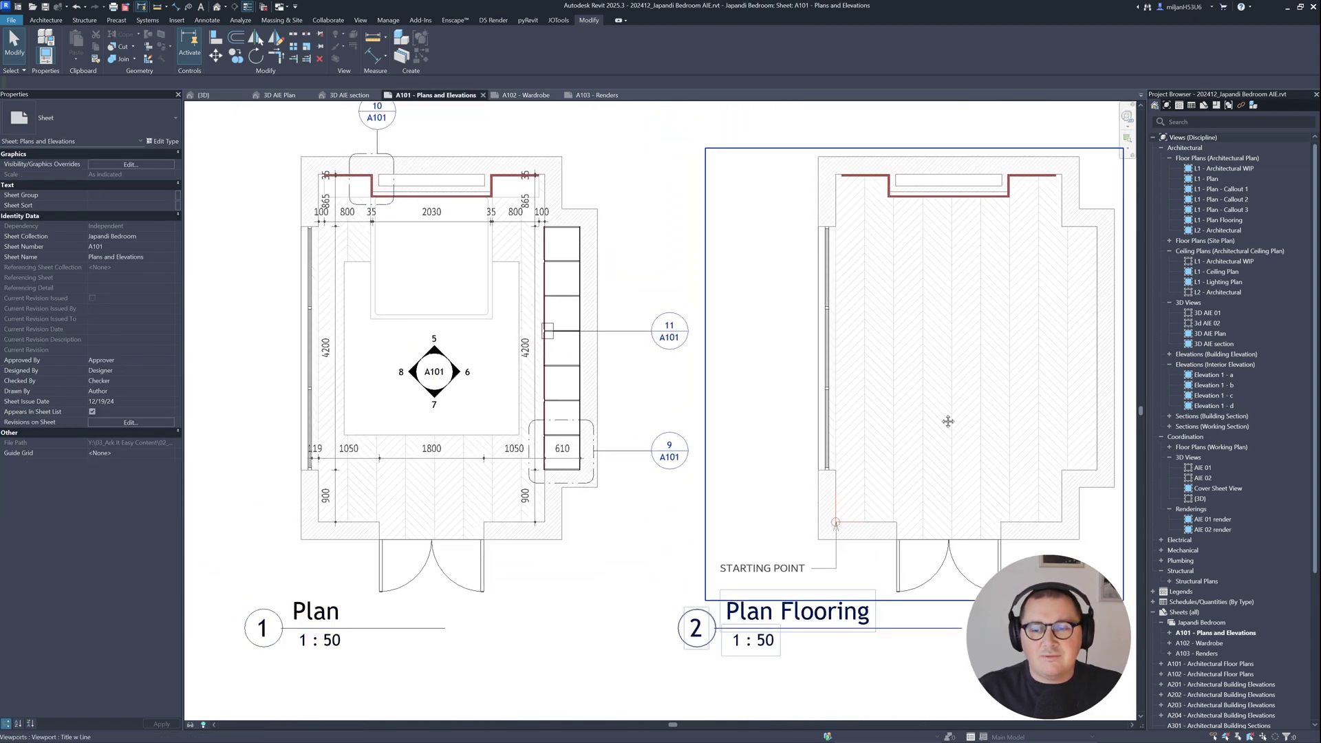
middle_click_drag(931, 422, 419, 413)
middle_click_drag(925, 377, 351, 365)
scroll(877, 360, "down", 1)
middle_click_drag(877, 360, 950, 204)
middle_click_drag(482, 481, 732, 340)
middle_click_drag(192, 705, 349, 564)
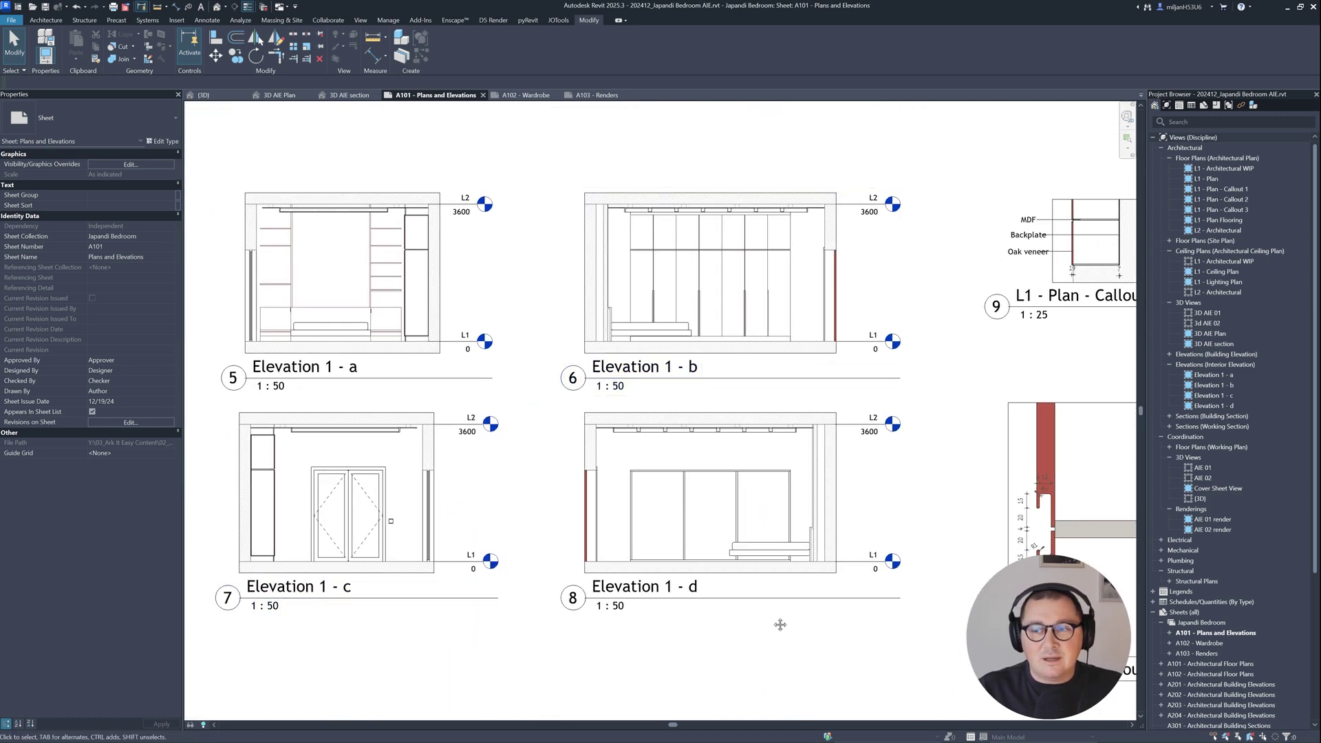
middle_click_drag(763, 622, 762, 494)
scroll(776, 362, "up", 2)
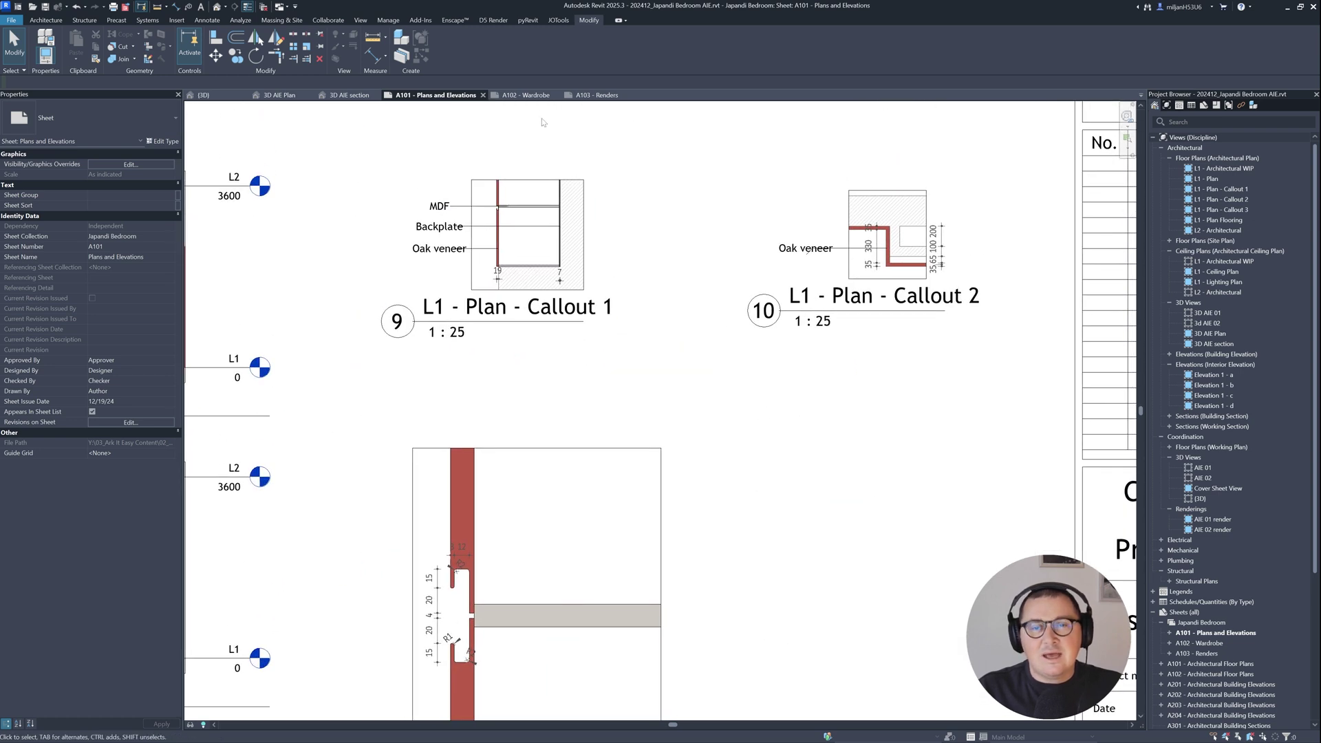
Review the Material Takeoff and Casework Schedule on sheet A102 - Wardrobe, and look over sheet A103 - Renders
left_click(523, 95)
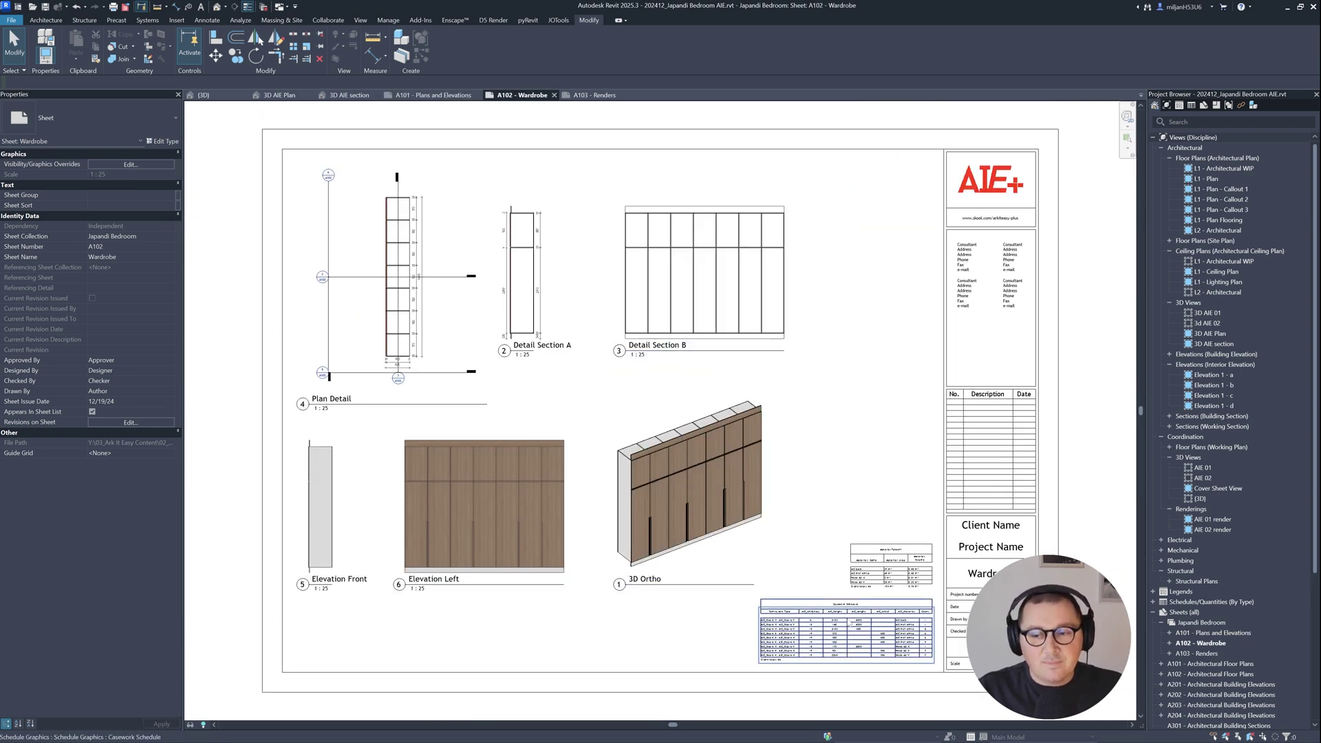
scroll(771, 516, "up", 5)
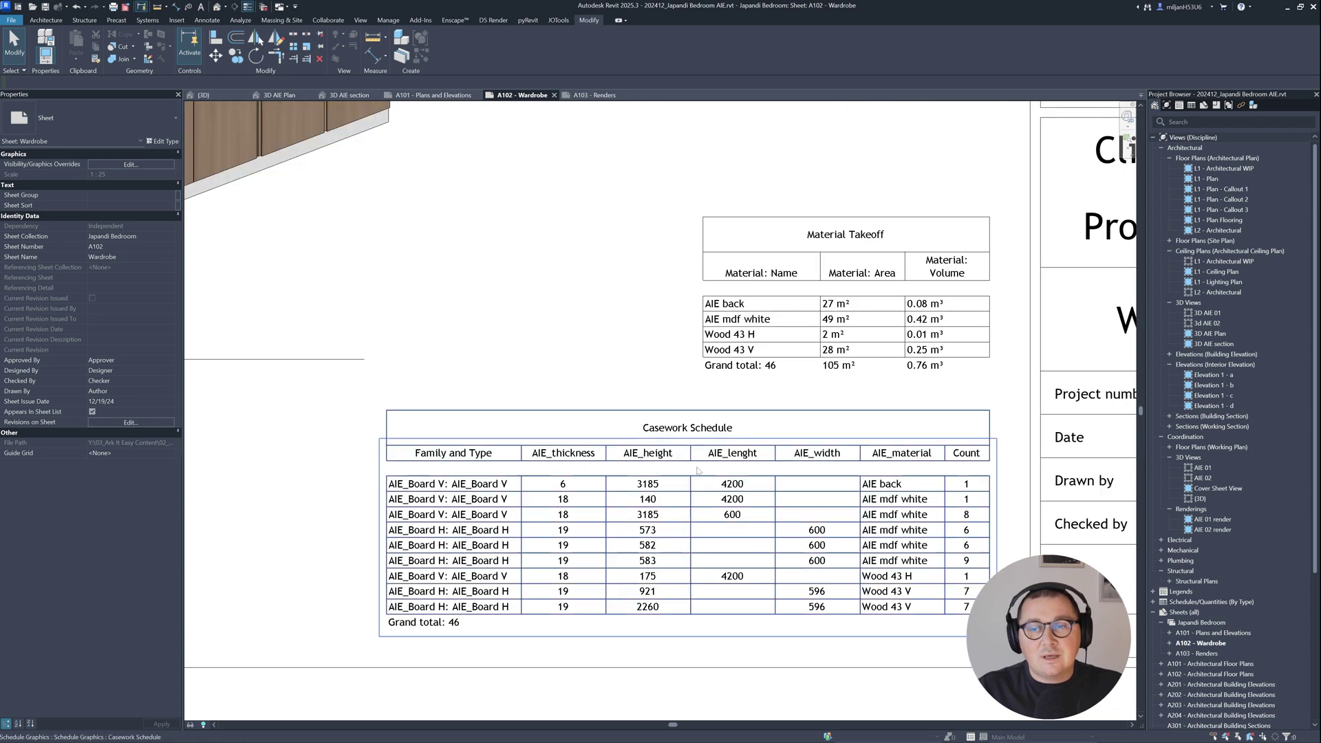
scroll(791, 510, "up", 3)
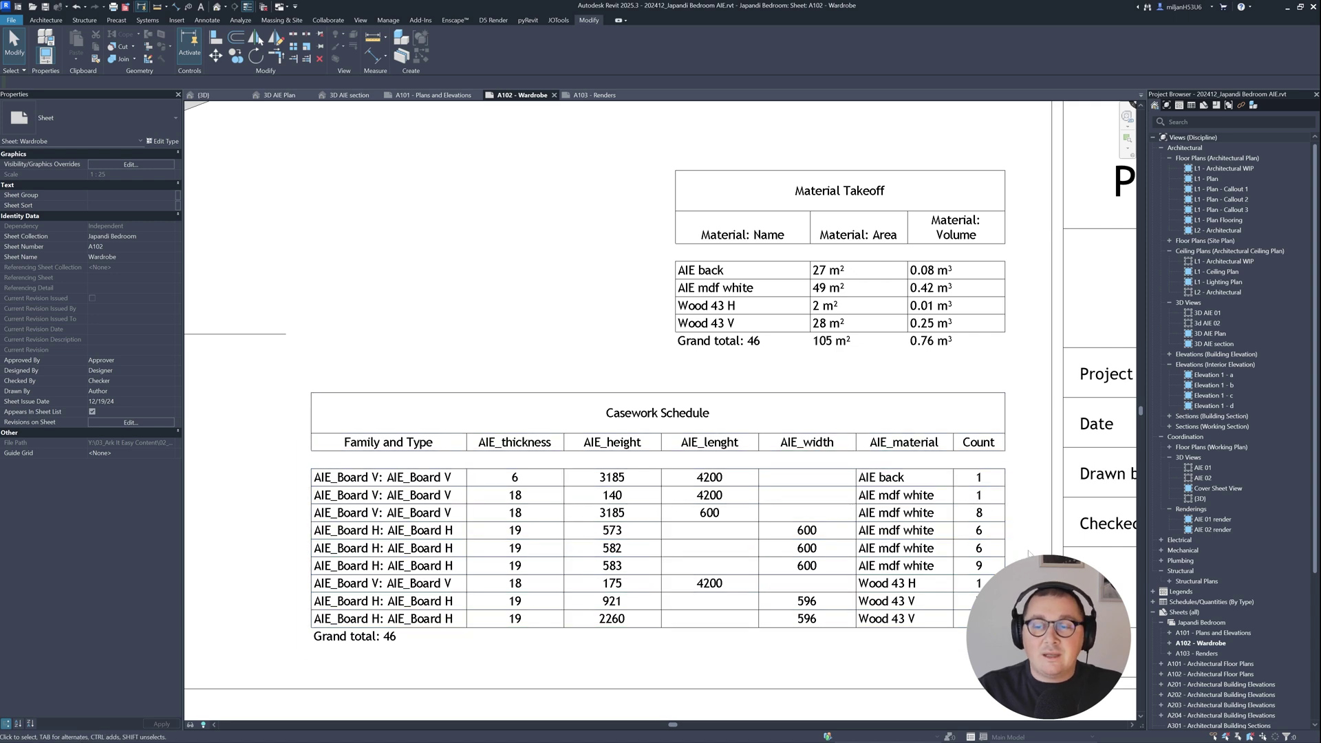
scroll(645, 335, "down", 1)
scroll(646, 336, "down", 3)
left_click(596, 97)
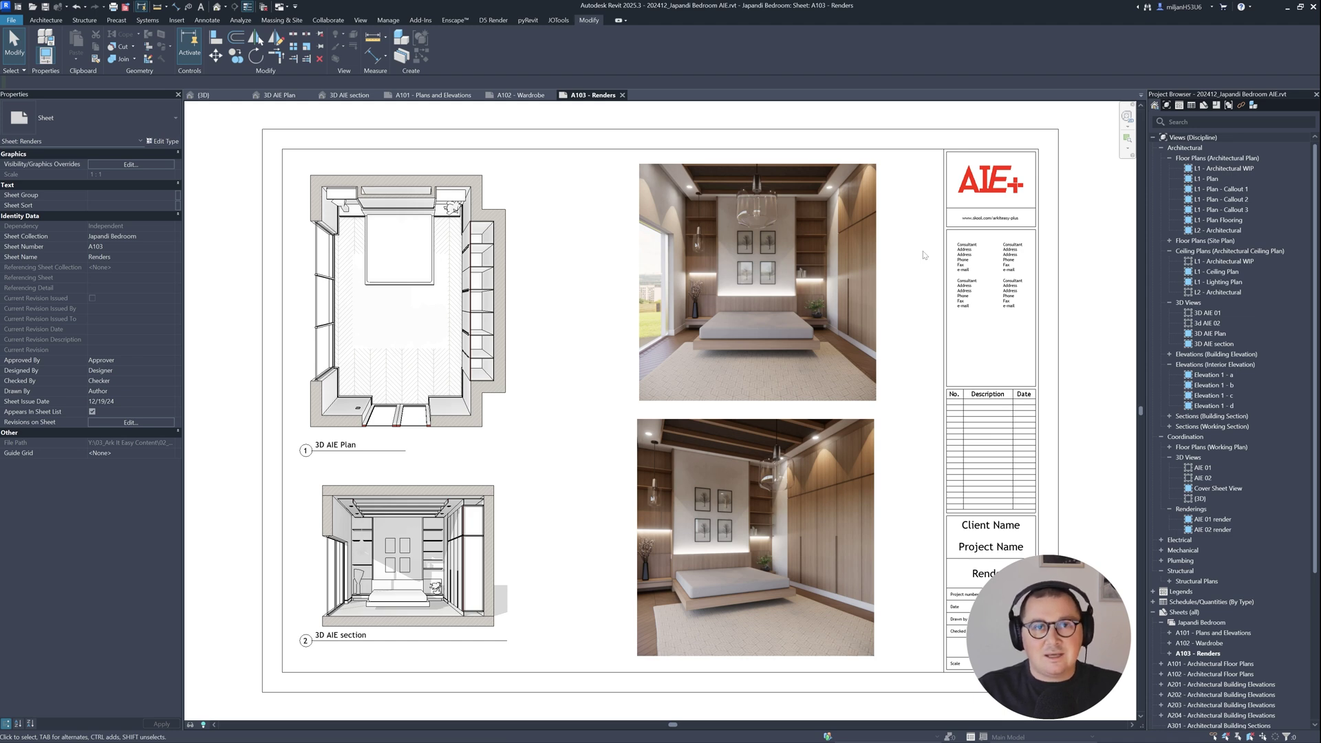
key("alt+Tab")
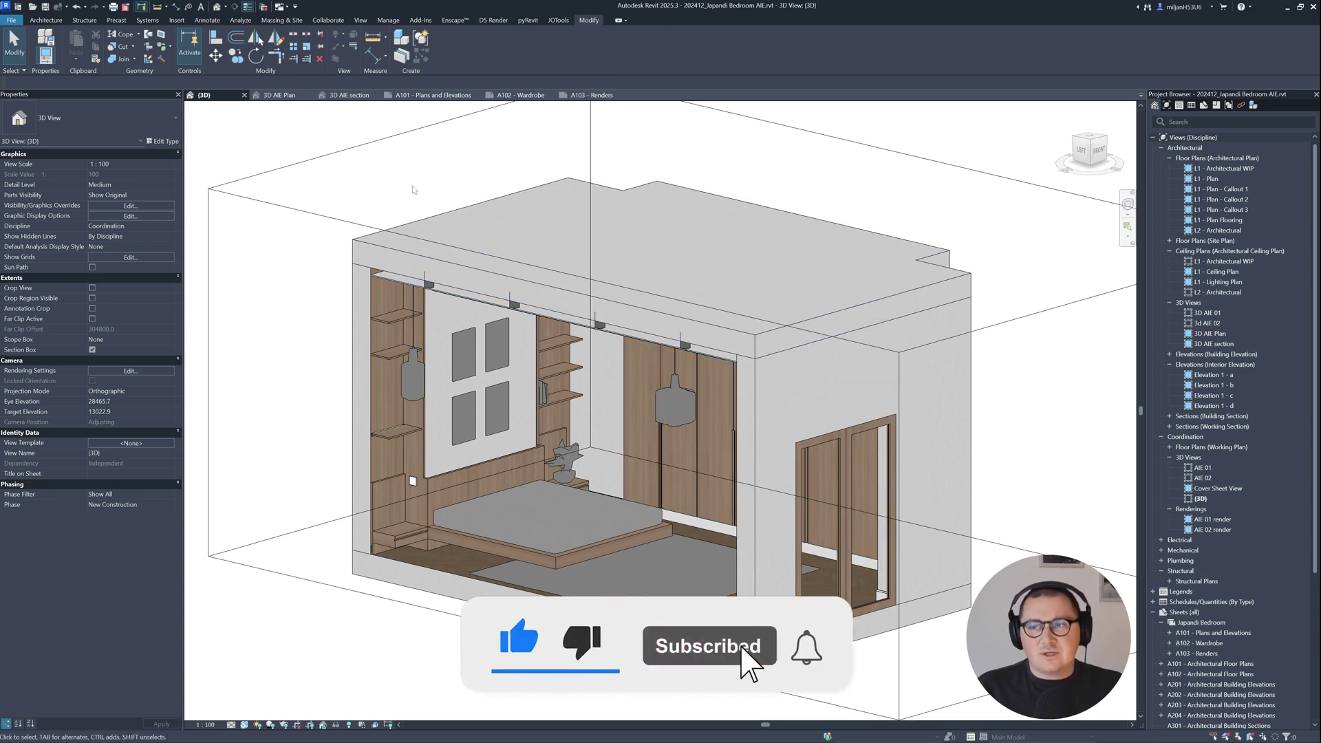
Turn off the section box in the {3D} view
middle_click_drag(414, 189, 756, 161, "shift")
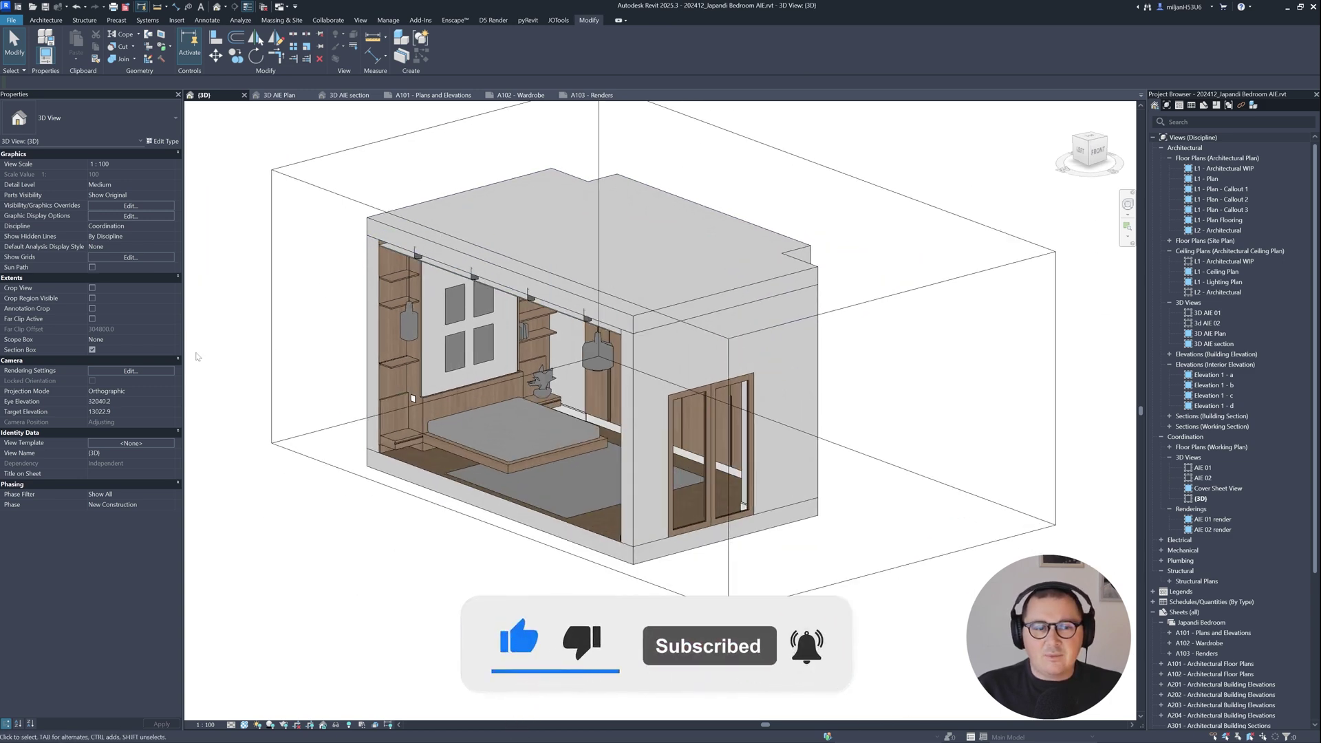
left_click(92, 349)
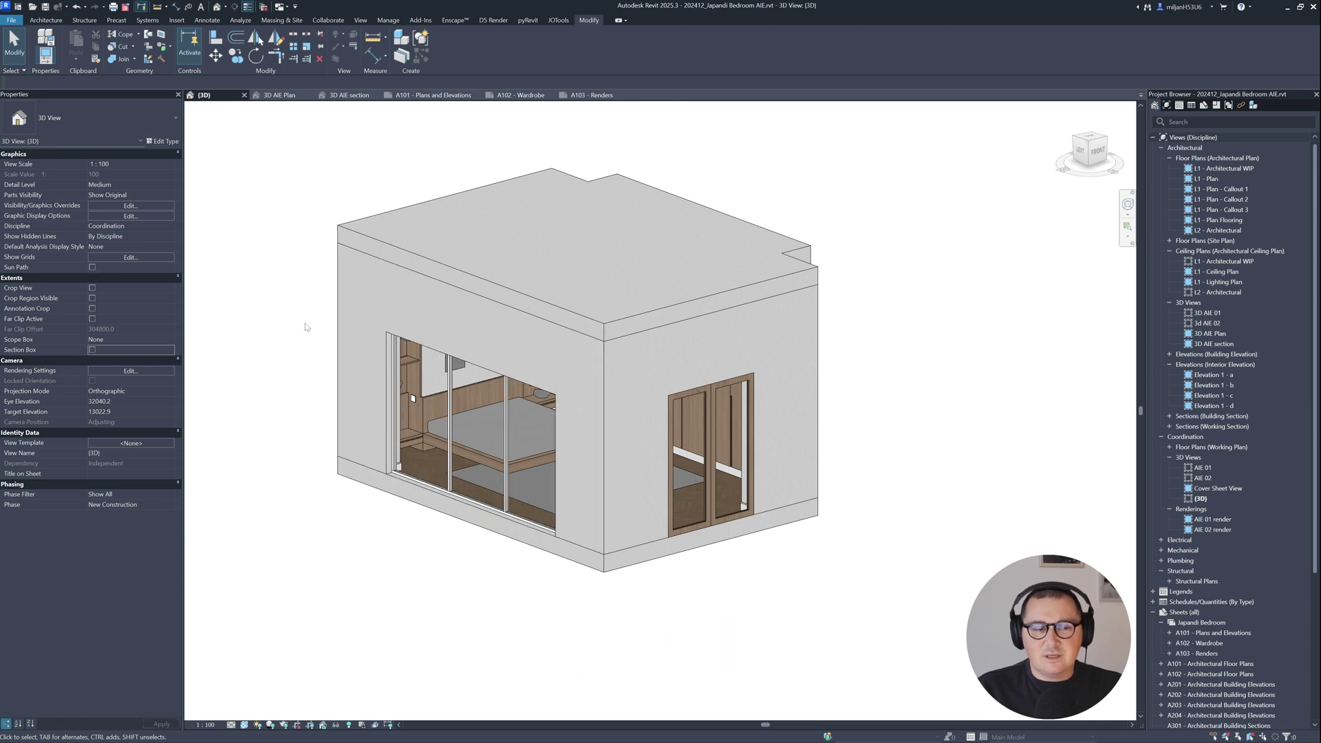
right_click(1089, 158)
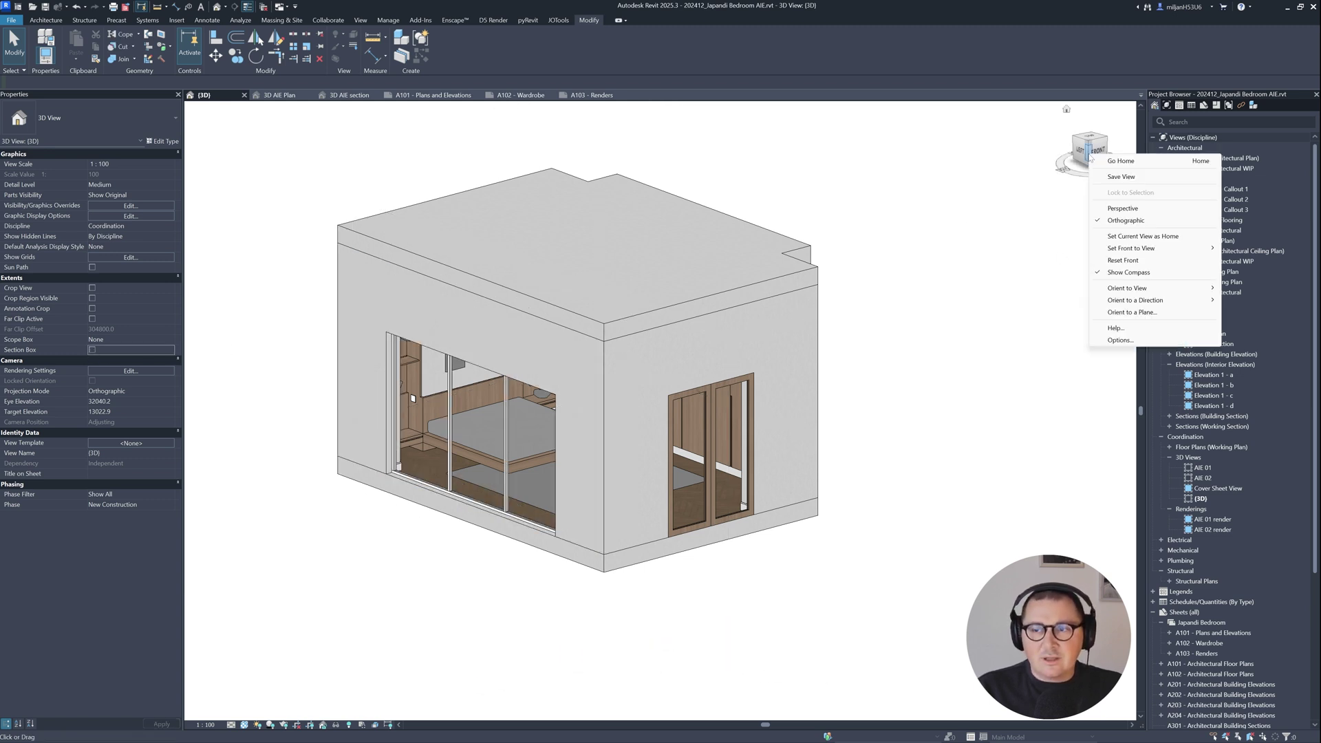
mouse_move(1133, 291)
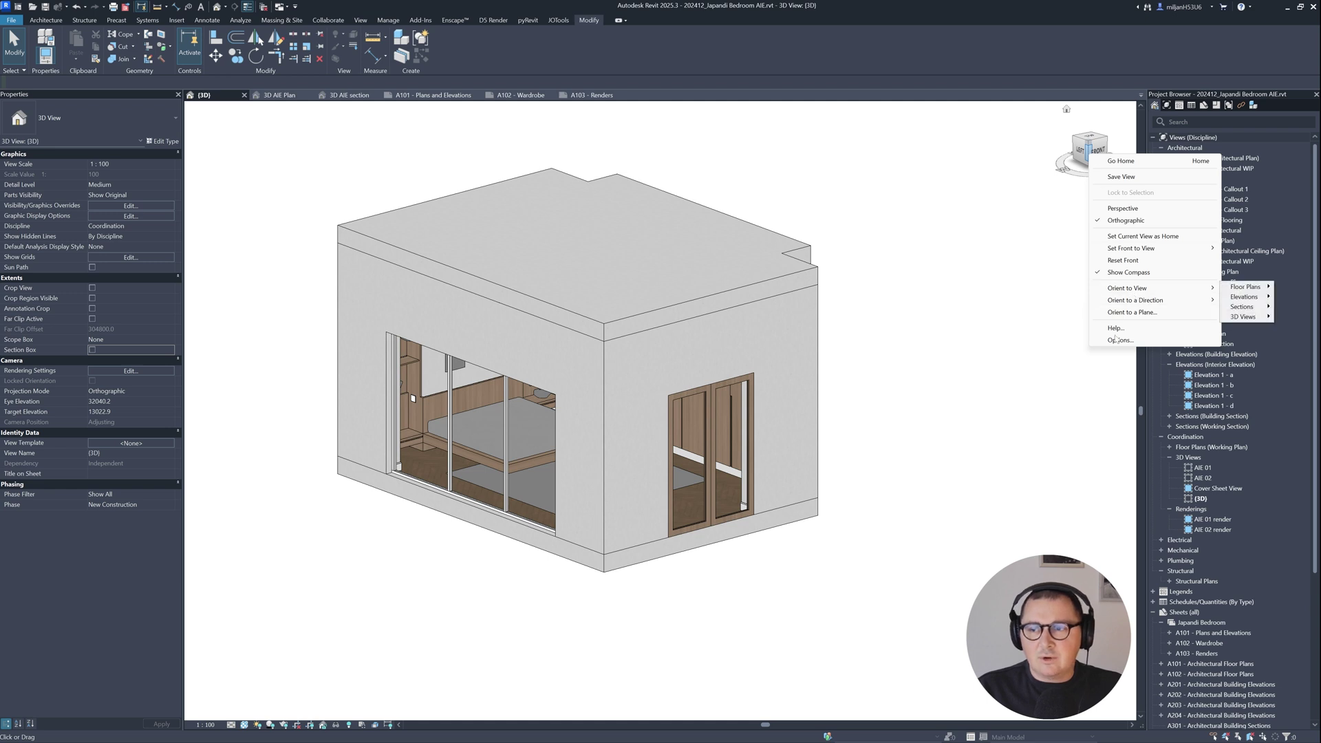
key("Escape")
Duplicate the {3D} view and rename the copy "3D AIE plan perspective"
right_click(1201, 500)
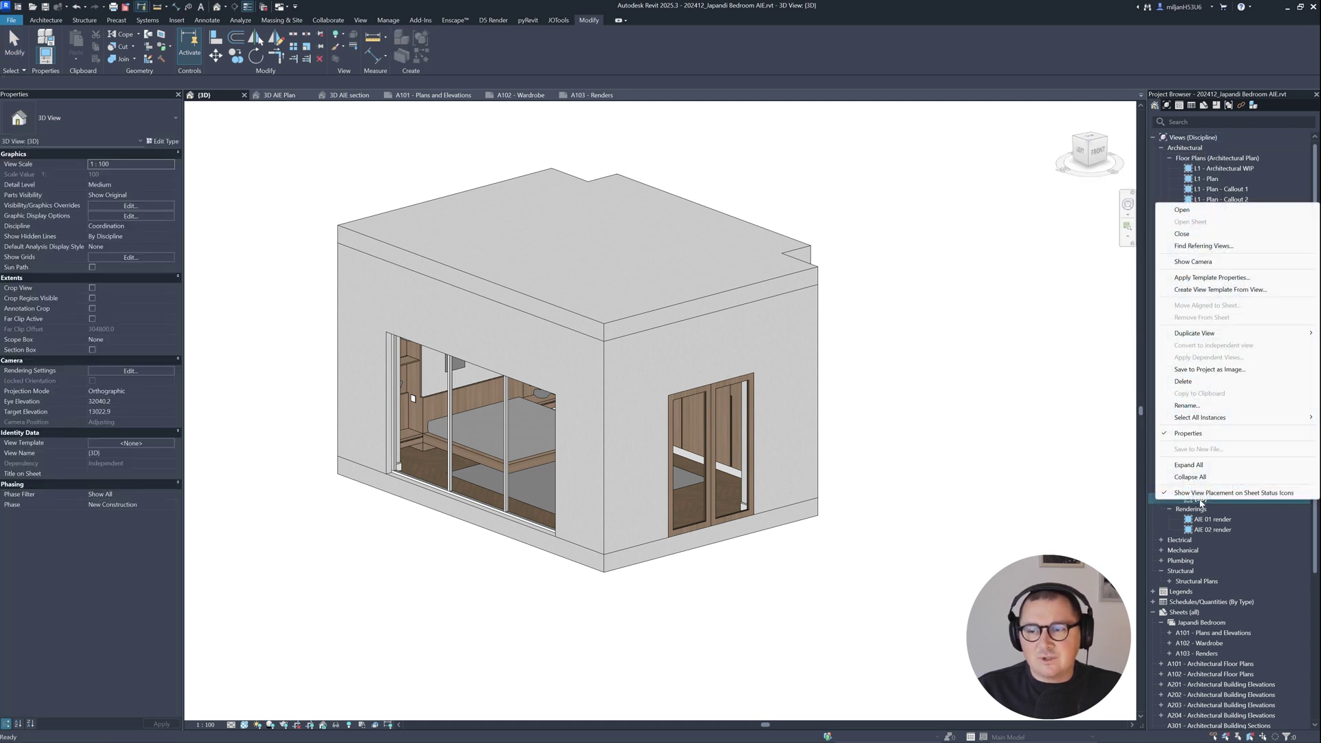
mouse_move(1197, 333)
left_click(1096, 334)
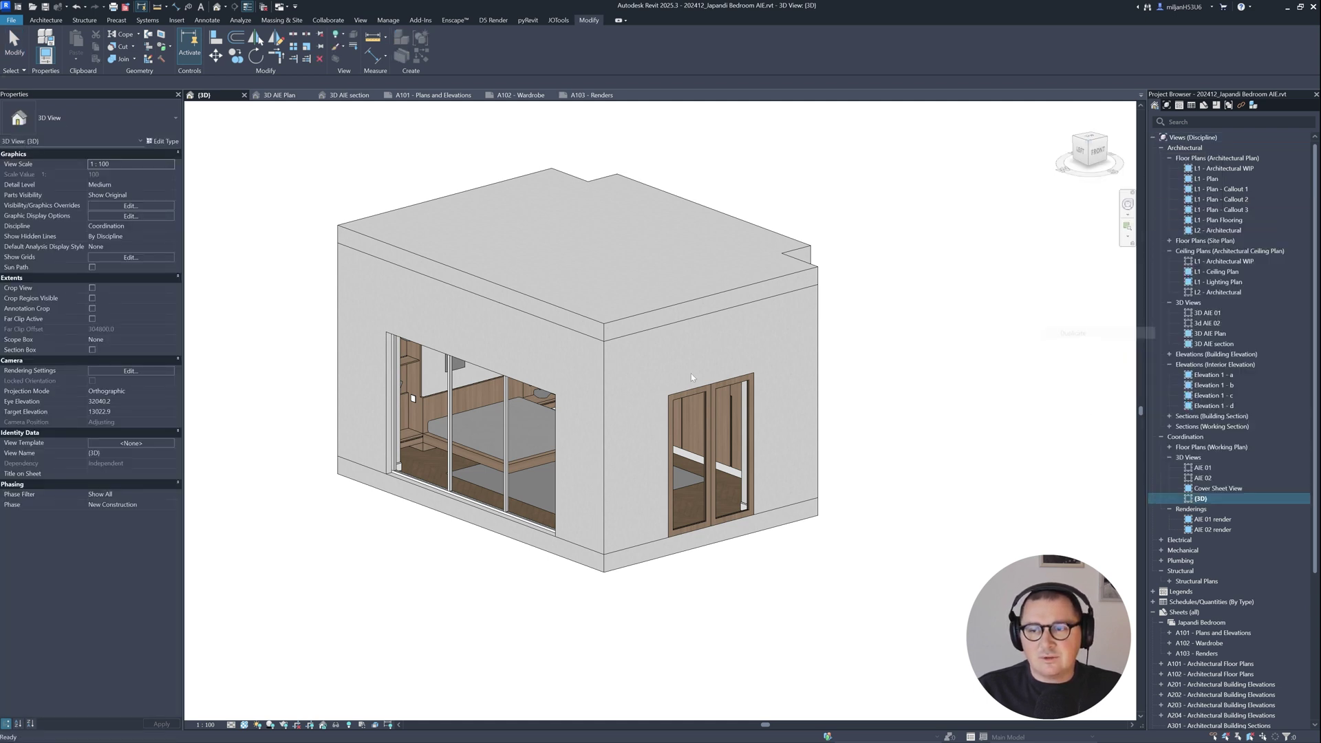
left_click(131, 453)
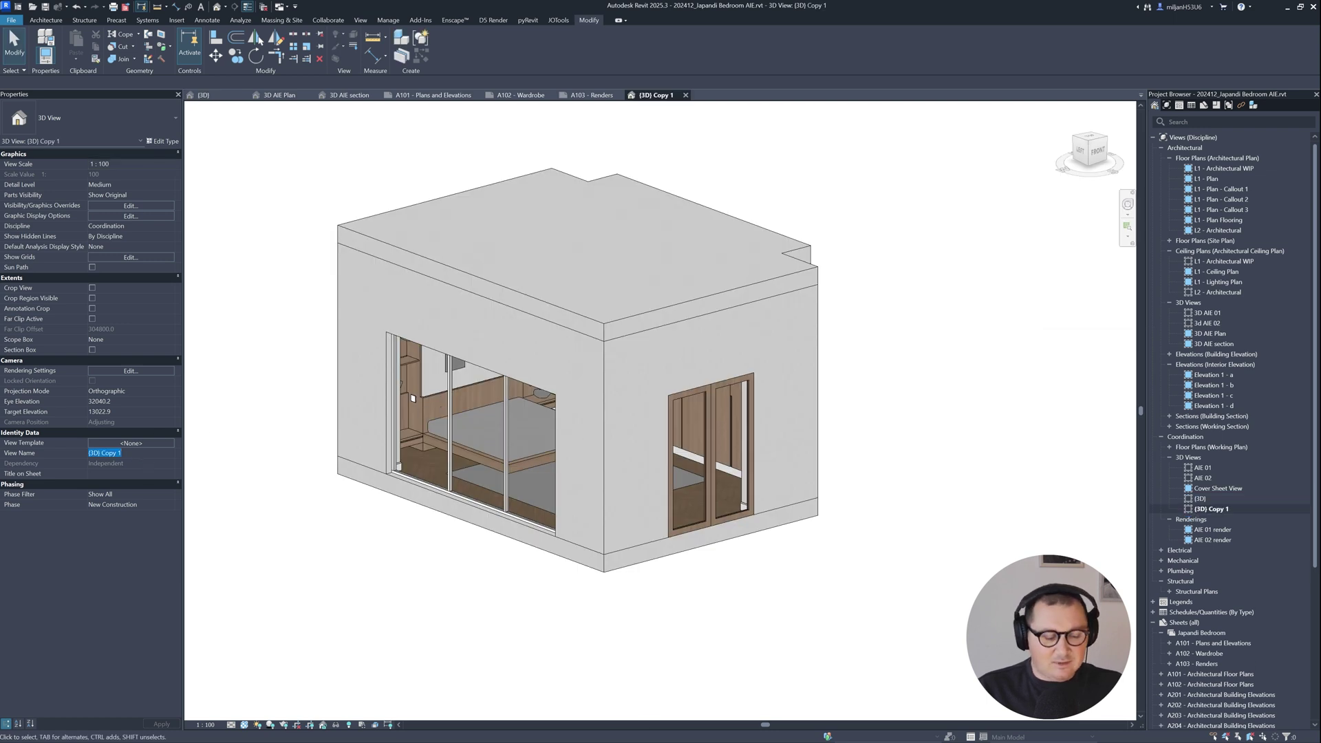
type("3D AIE plan perspective")
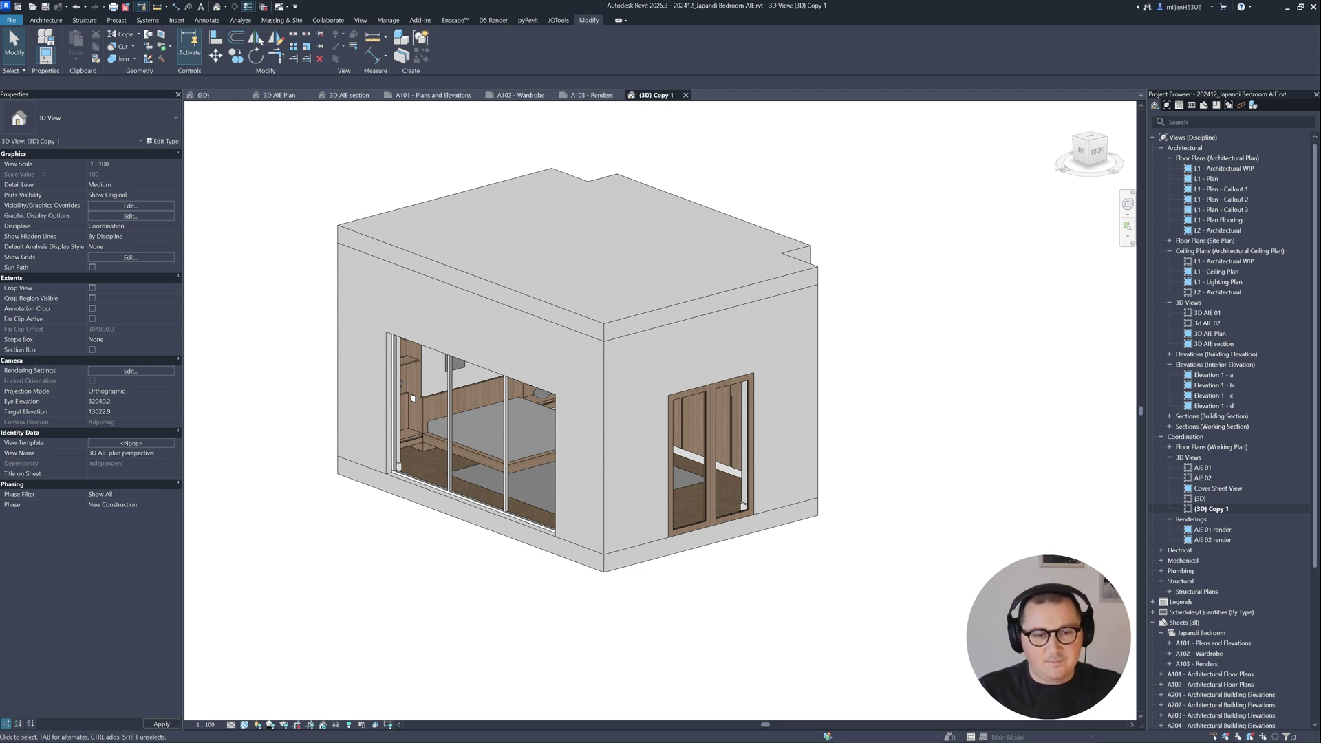
key("Return")
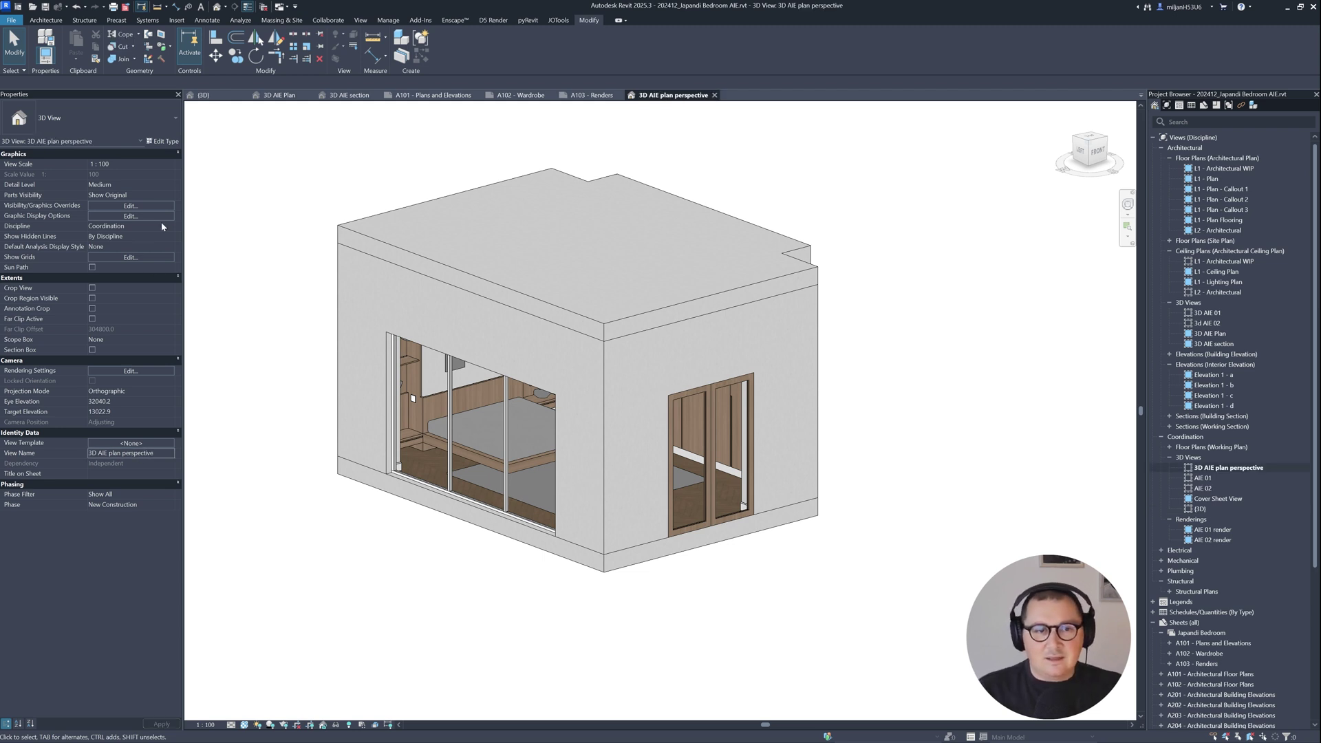
Set the discipline of the 3D AIE plan perspective view to Architectural
left_click(165, 223)
left_click(169, 226)
left_click(113, 237)
middle_click_drag(303, 325, 371, 368)
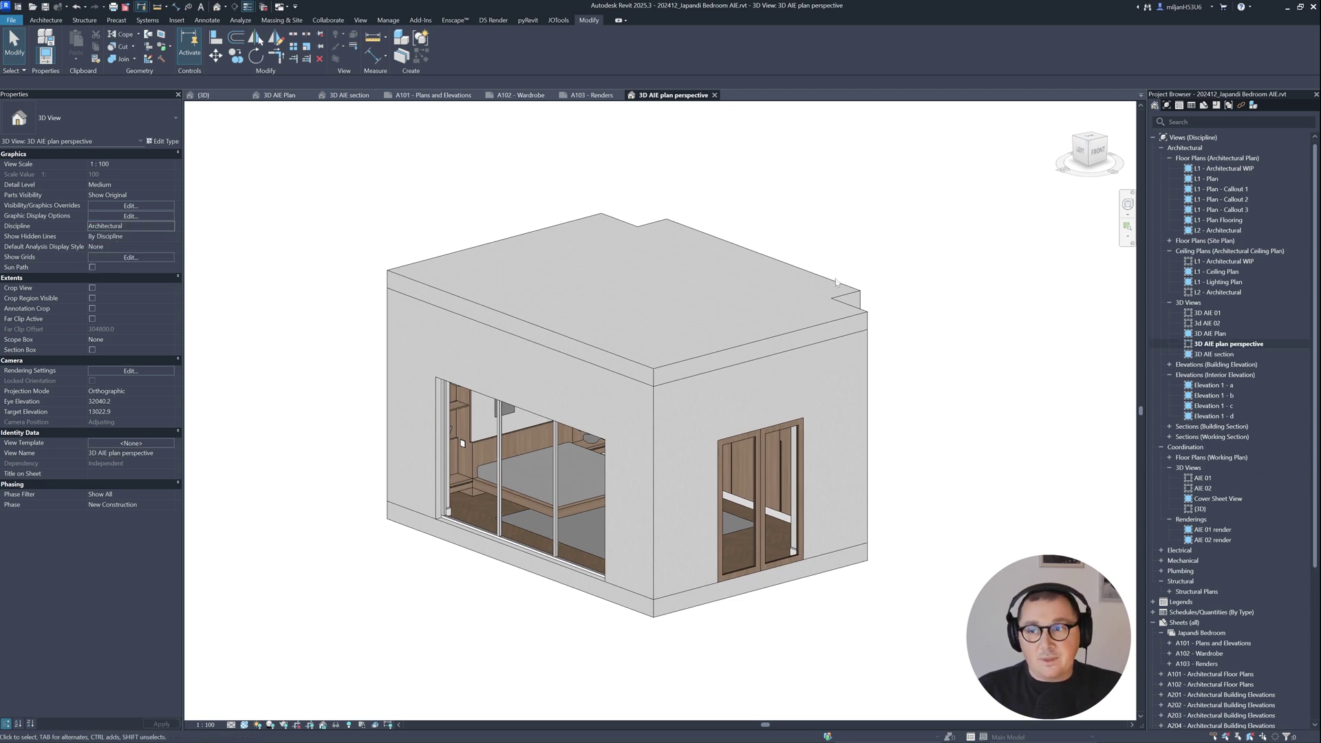
Orient the 3D view to Floor Plan: L1 - Plan and set its scale to 1:50
right_click(1093, 152)
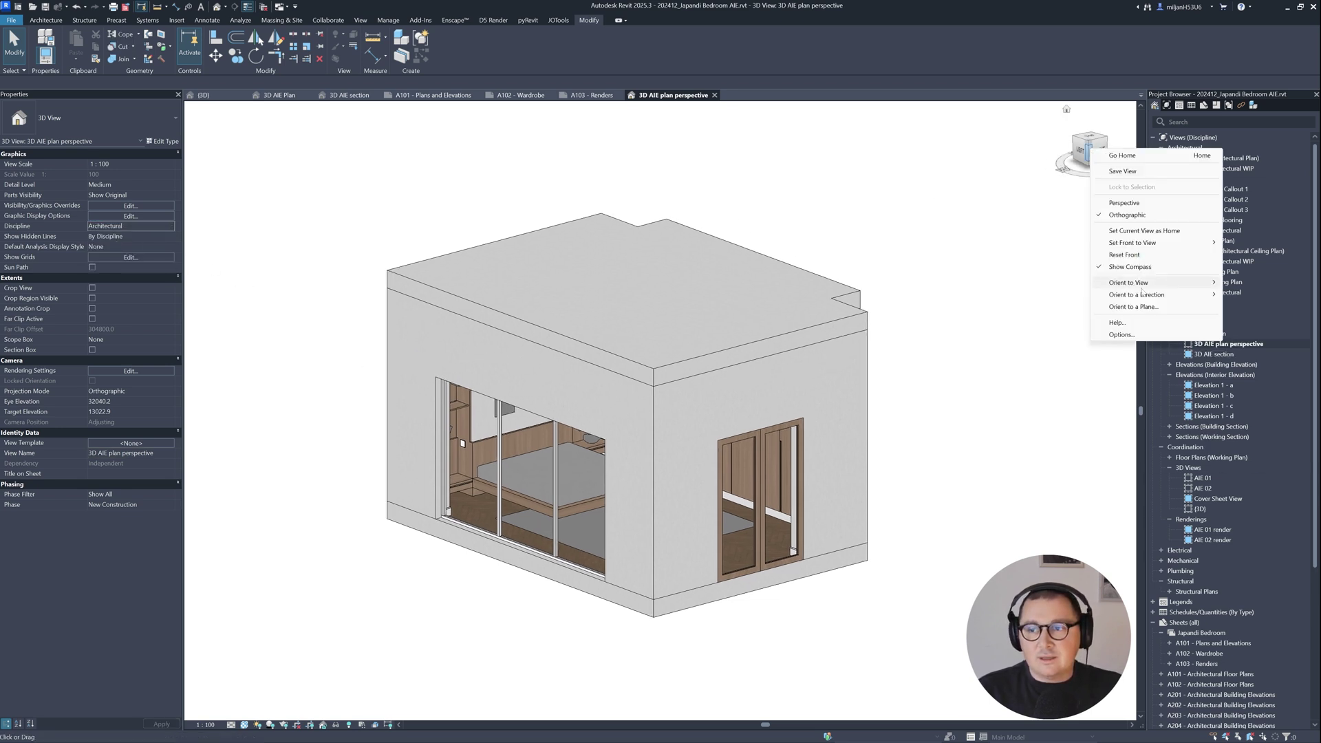
mouse_move(1145, 282)
mouse_move(1245, 283)
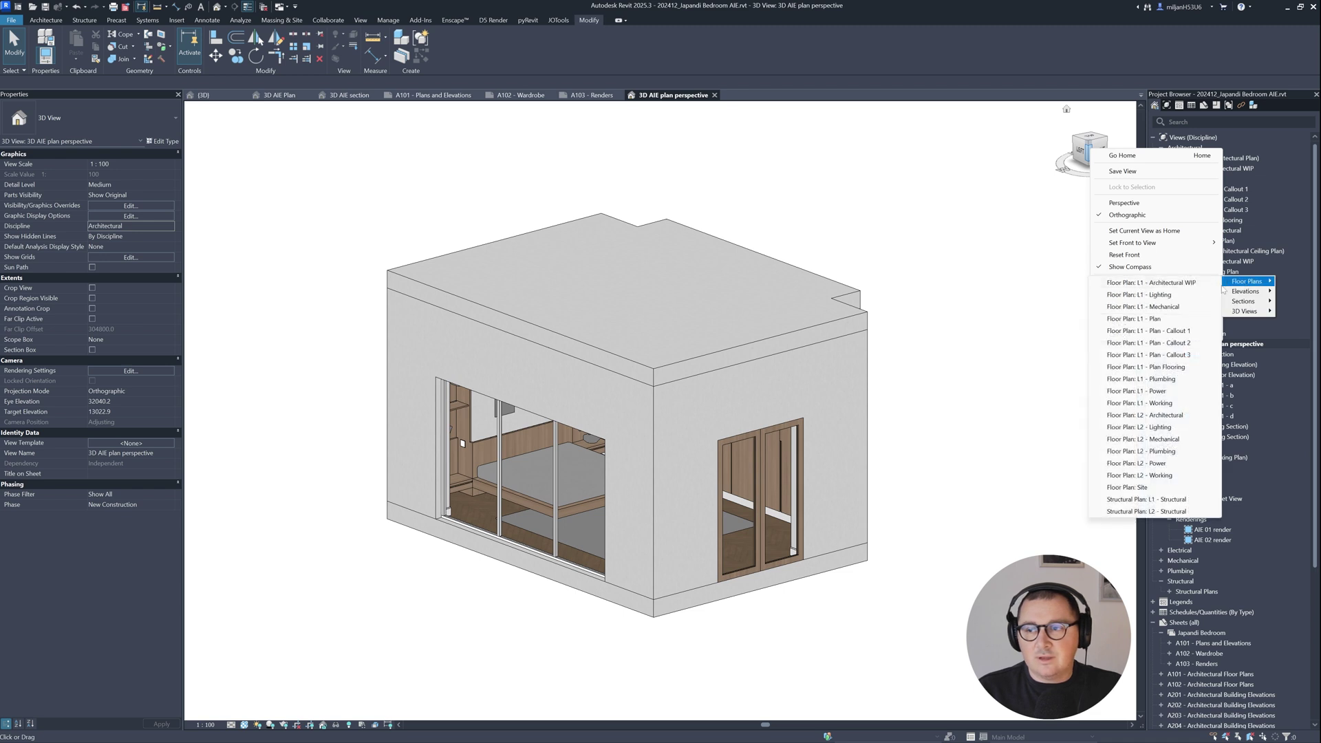
left_click(1157, 321)
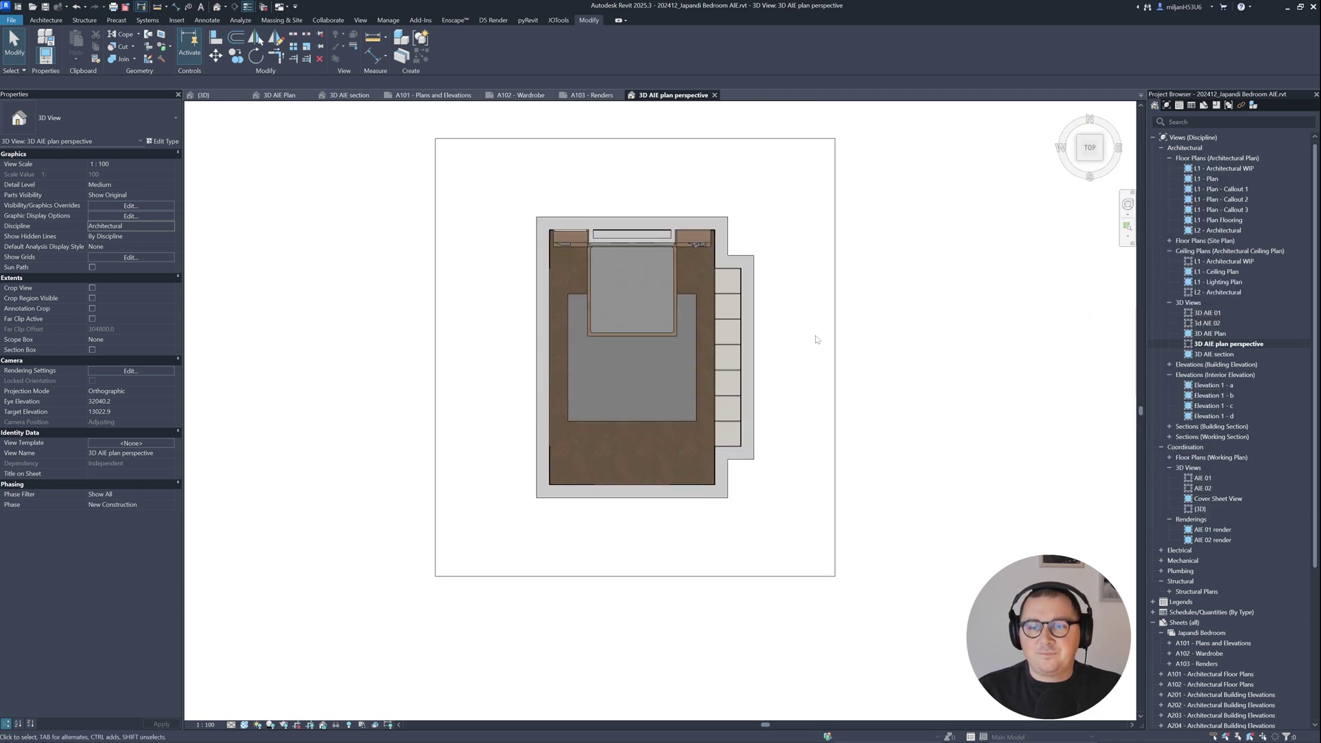
left_click(205, 724)
left_click(212, 641)
scroll(769, 427, "up", 3)
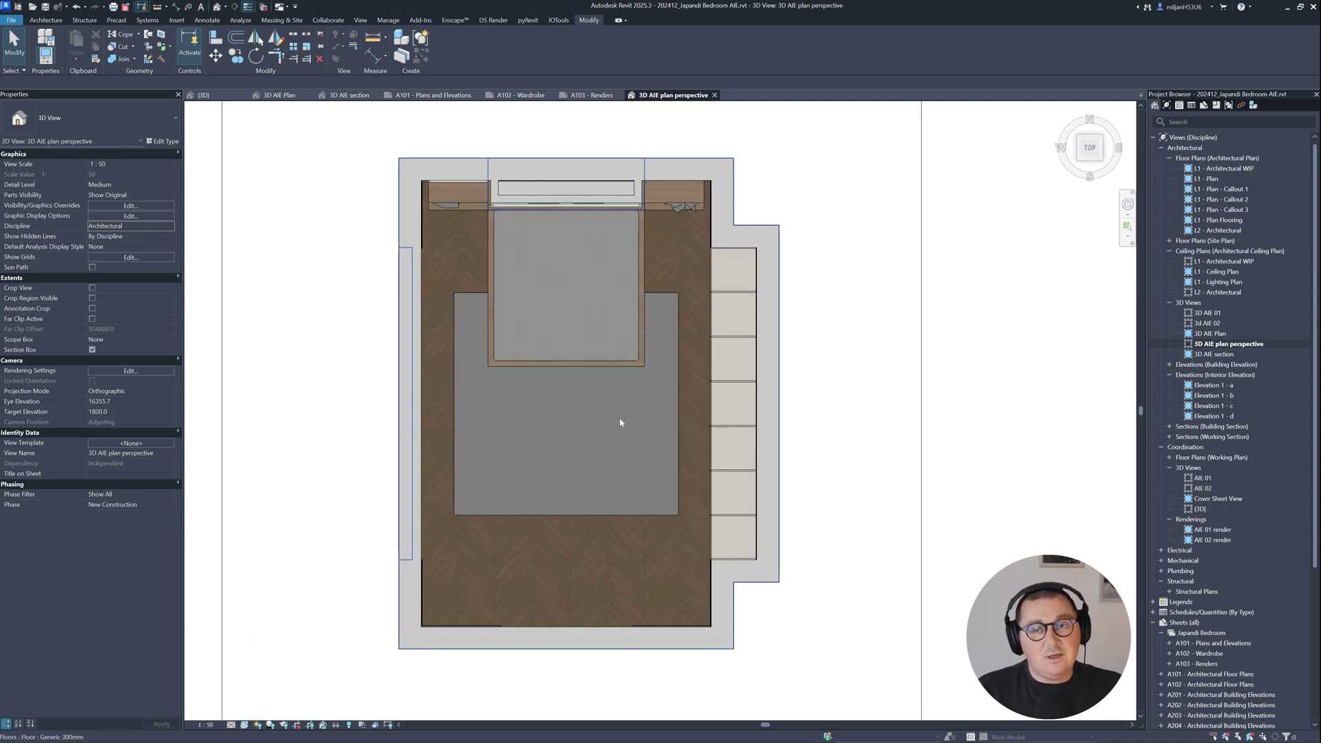
Switch the top-down view to perspective projection, then save its orientation and lock it
right_click(1090, 149)
left_click(1131, 206)
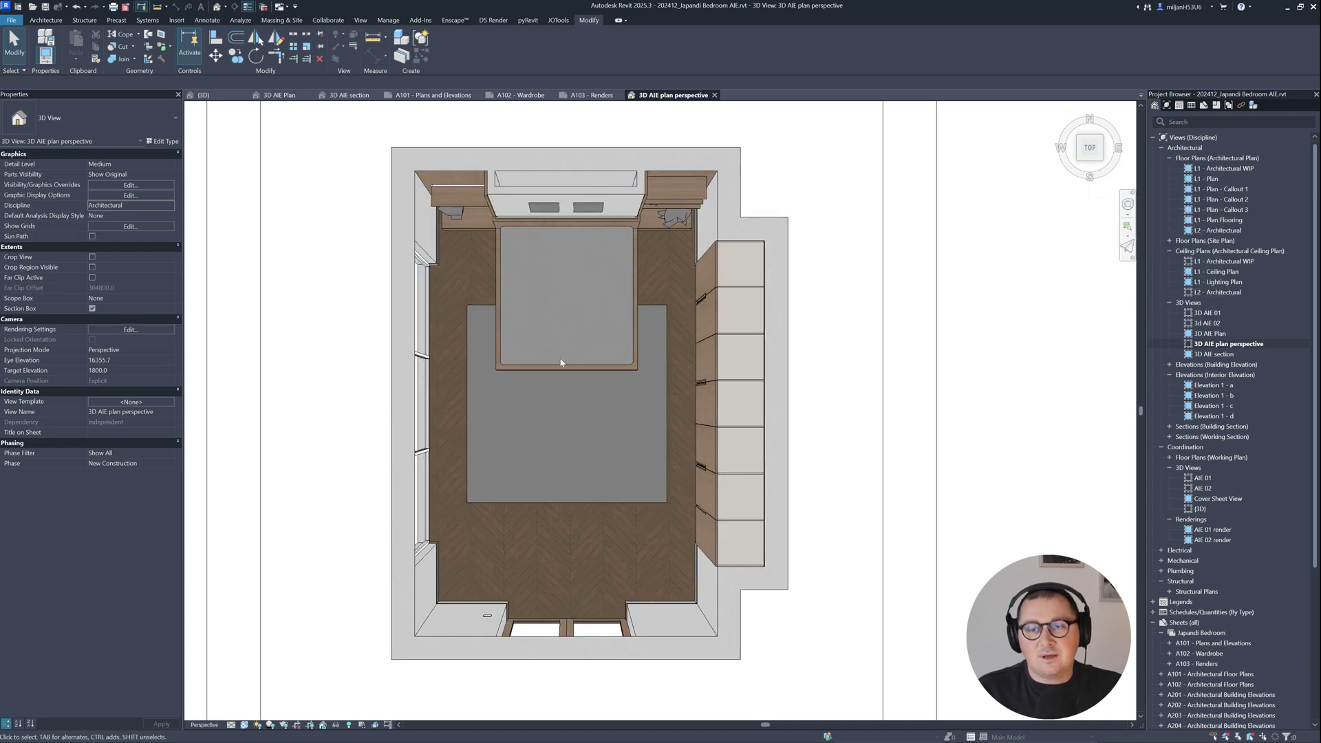
scroll(553, 363, "up", 1)
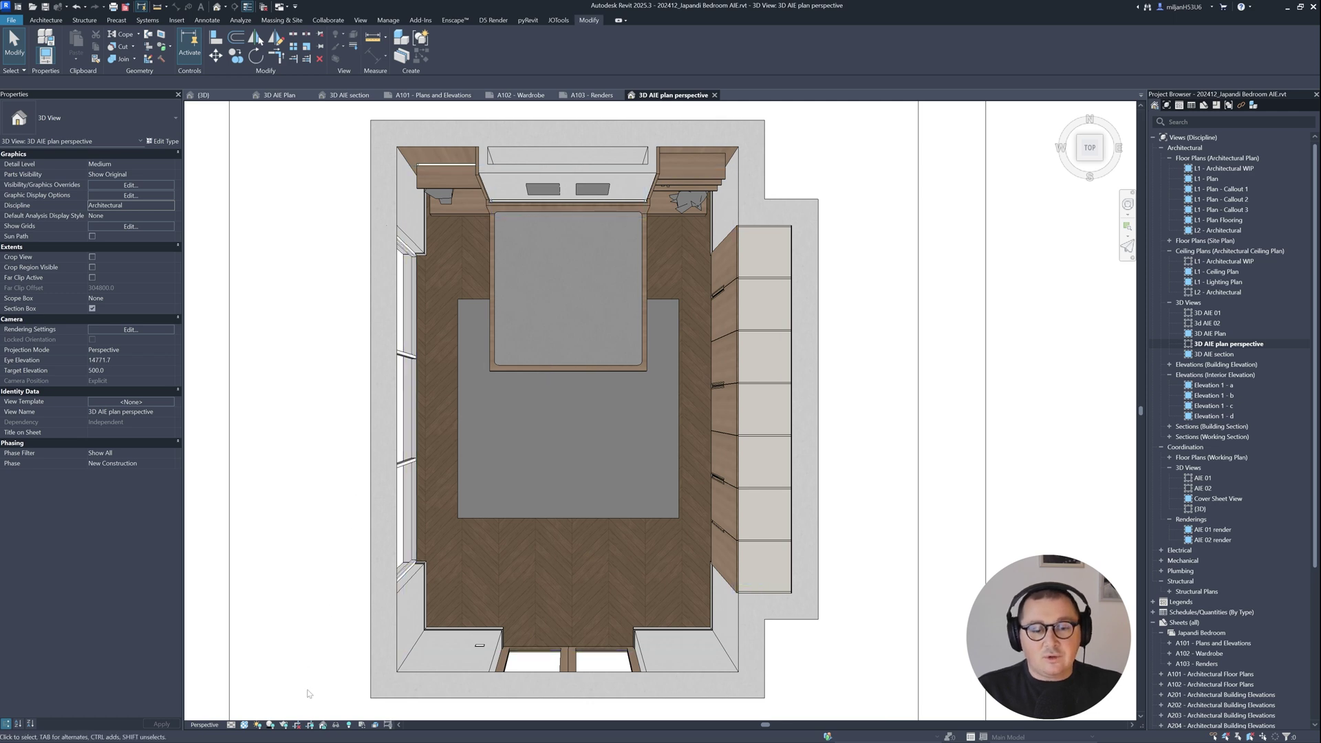
left_click(324, 727)
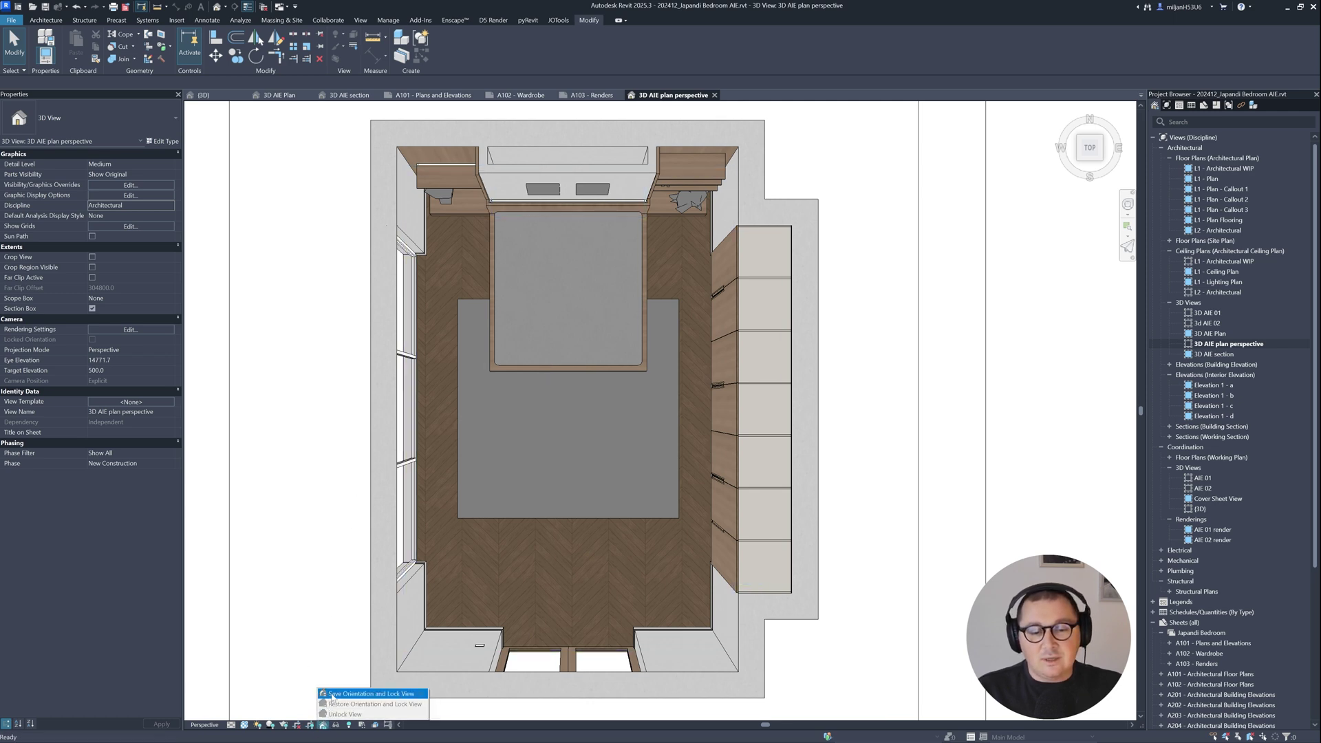
left_click(364, 691)
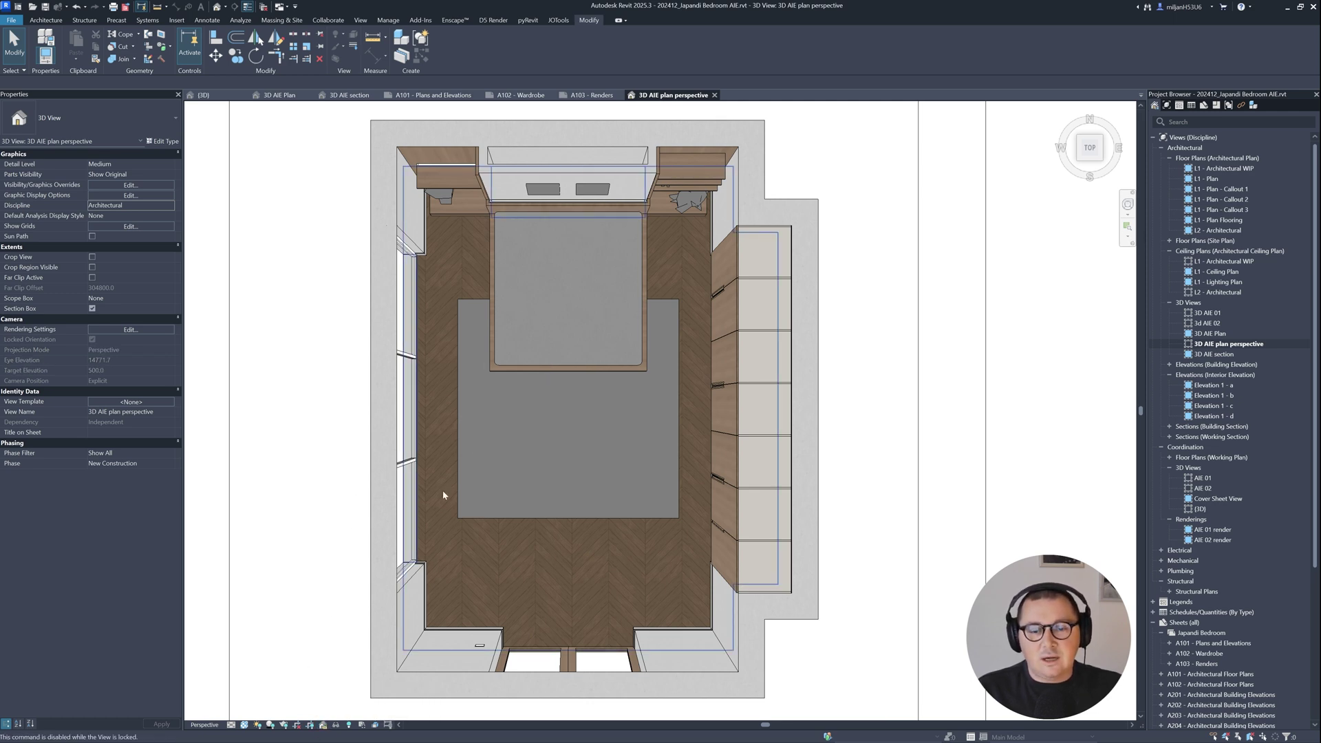
Compare the Hidden Line and textured visual styles, and leave the view in Hidden Line
left_click(244, 726)
left_click(264, 674)
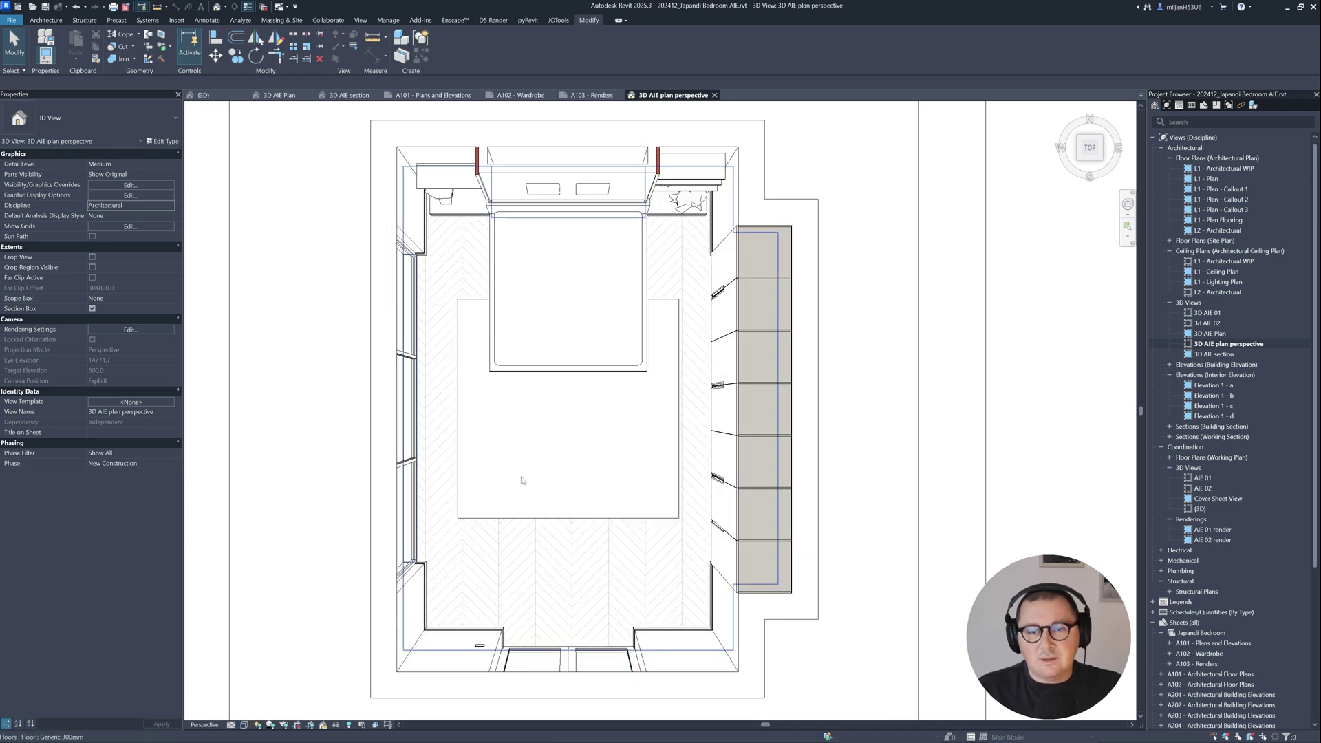
left_click(244, 726)
left_click(265, 708)
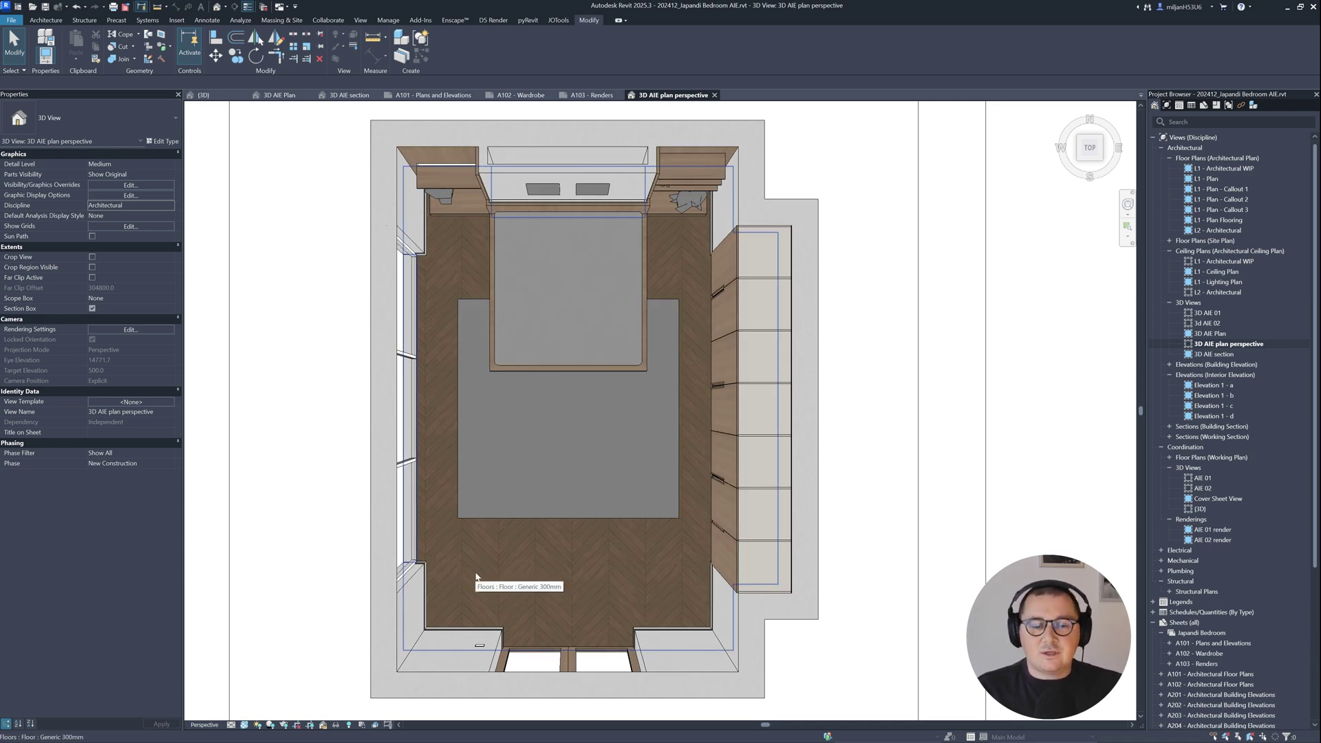
left_click(255, 726)
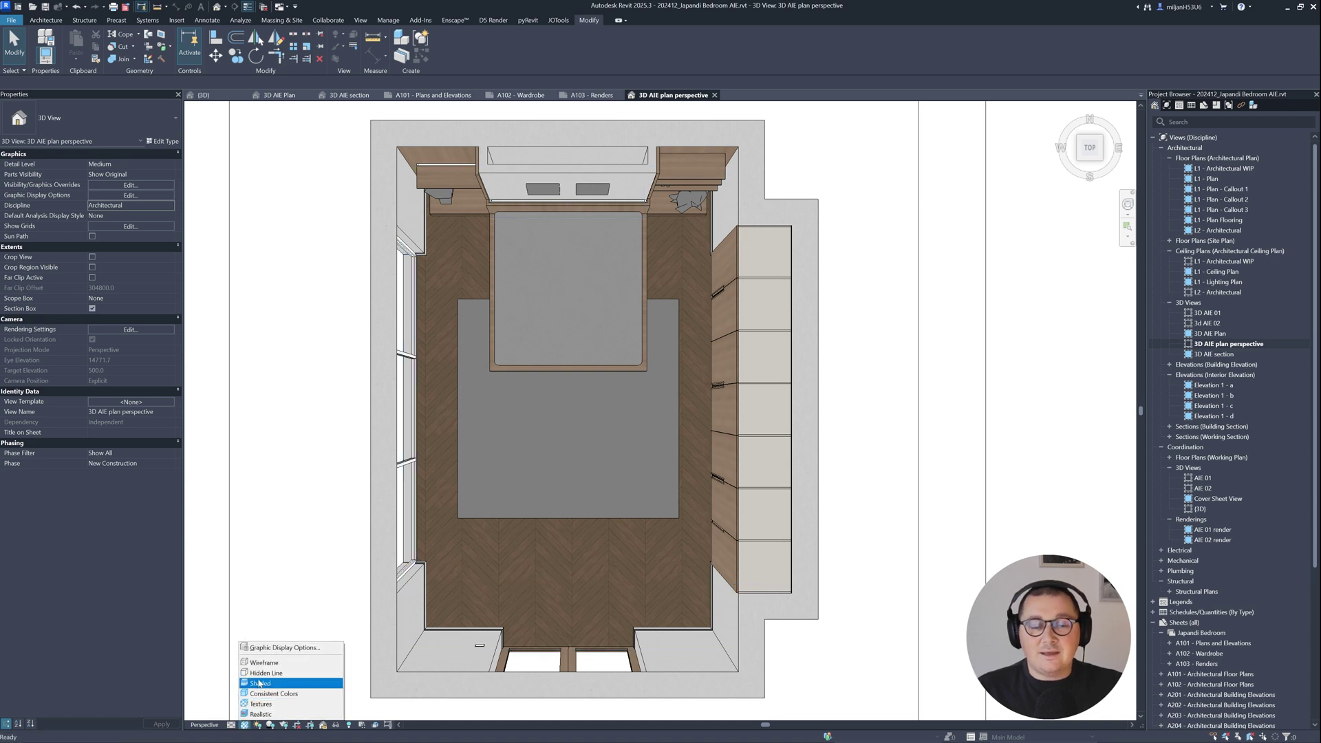
left_click(275, 670)
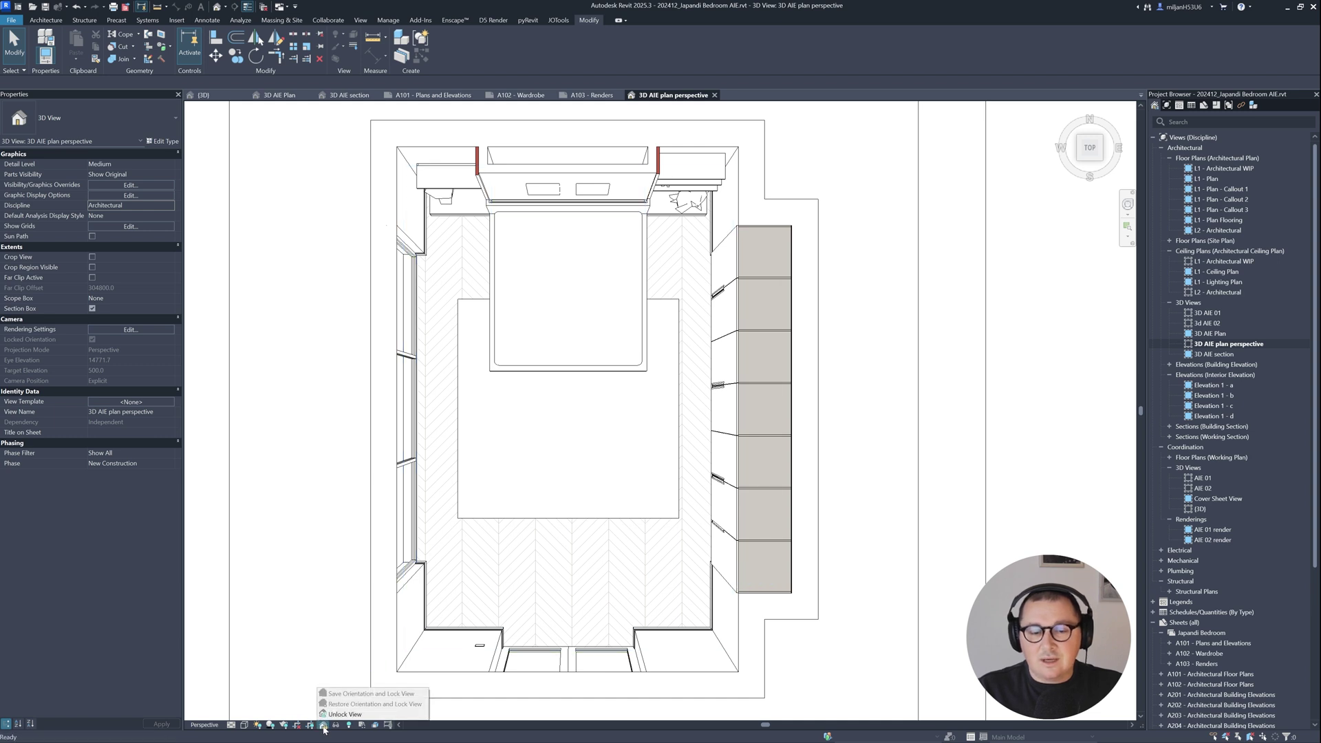
Unlock the 3D view, switch it back to orthographic projection and turn it to an angled view of the room
left_click(343, 714)
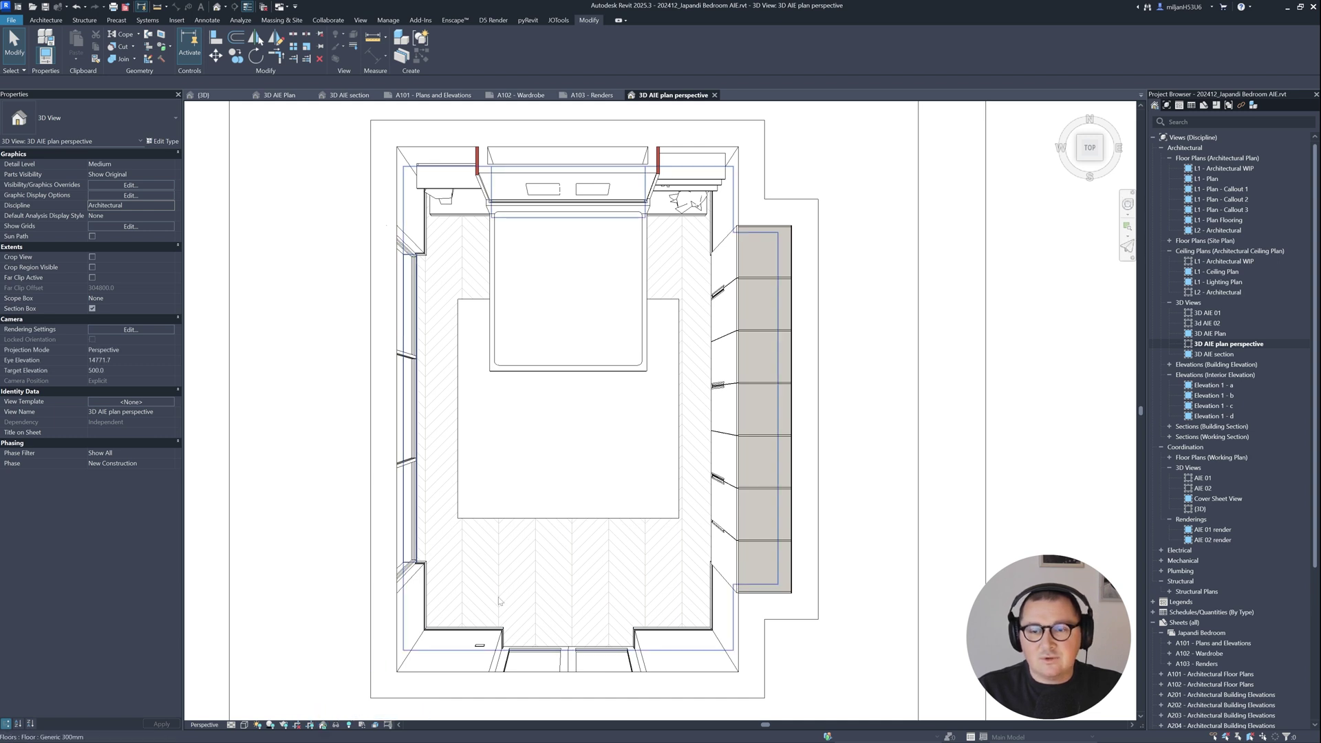
right_click(1087, 150)
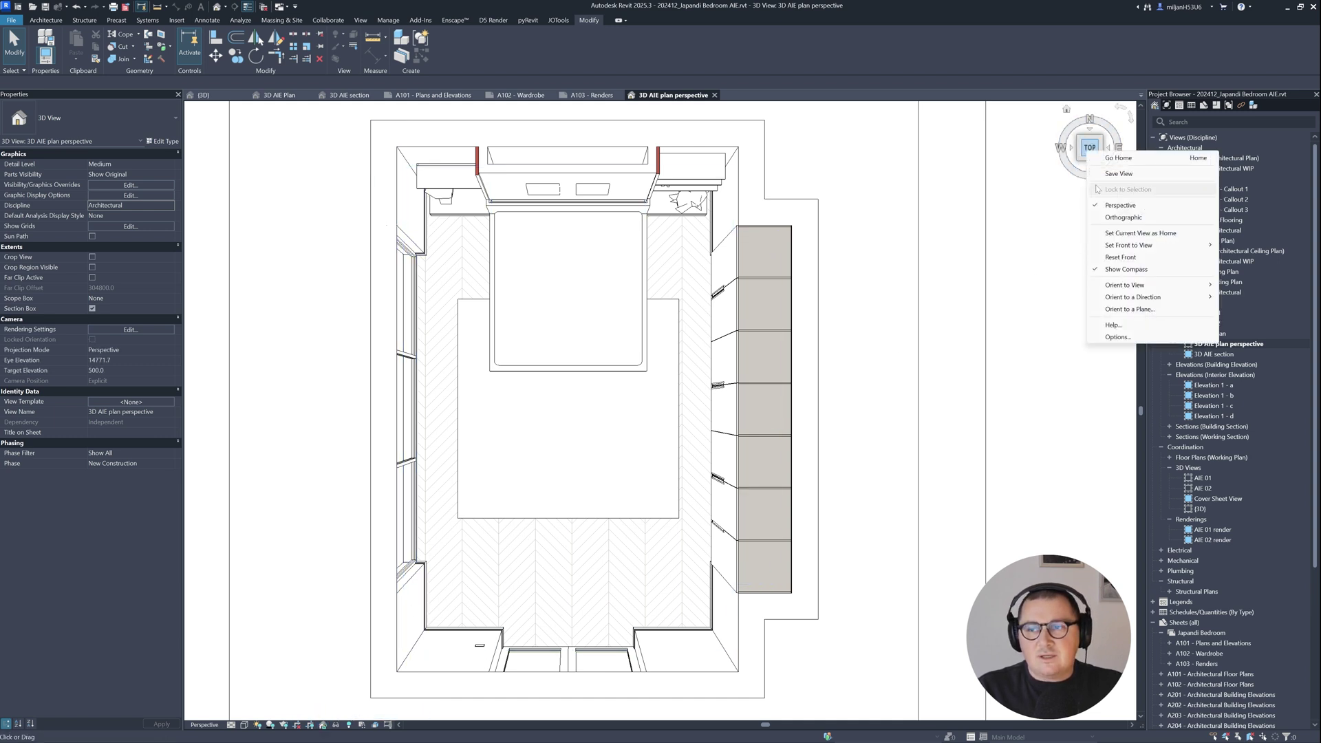
left_click(1118, 218)
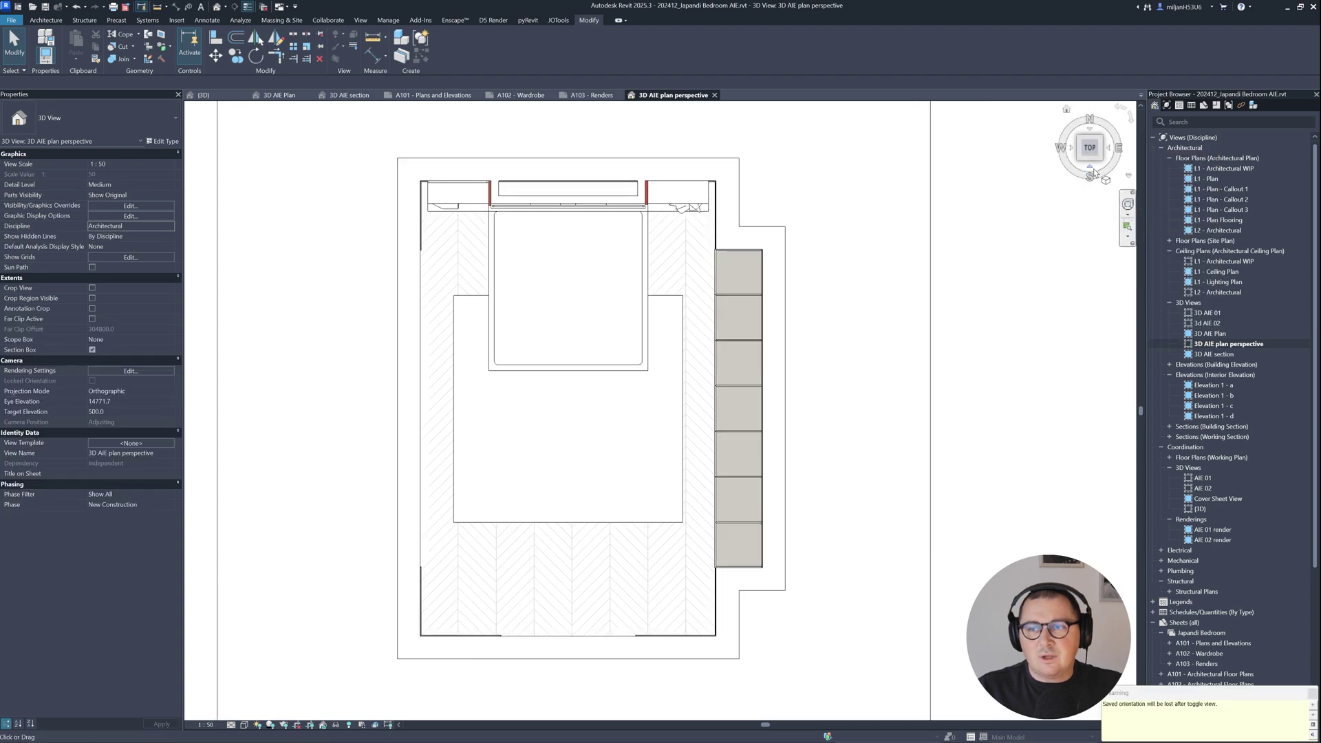
middle_click_drag(625, 447, 513, 423, "shift")
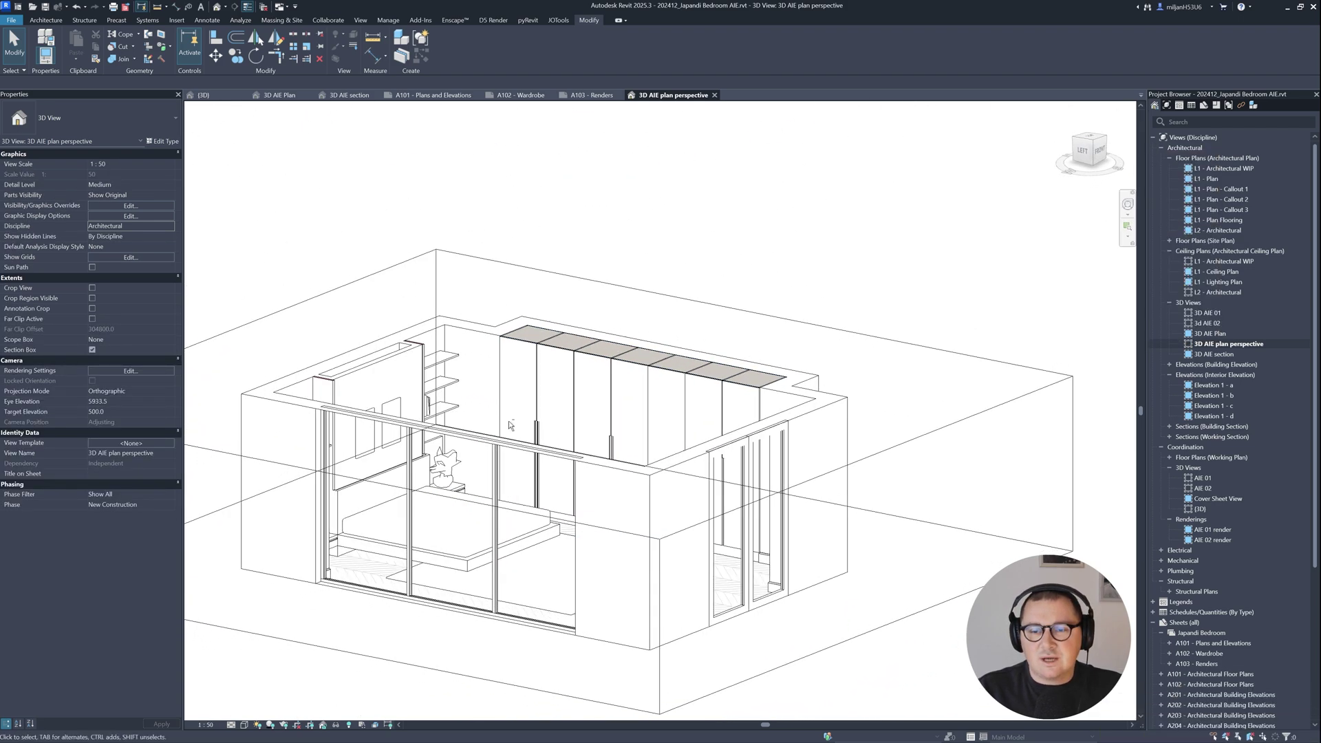
Lower the top face of the section box so it cuts through the room just below the wardrobe tops
left_click(735, 304)
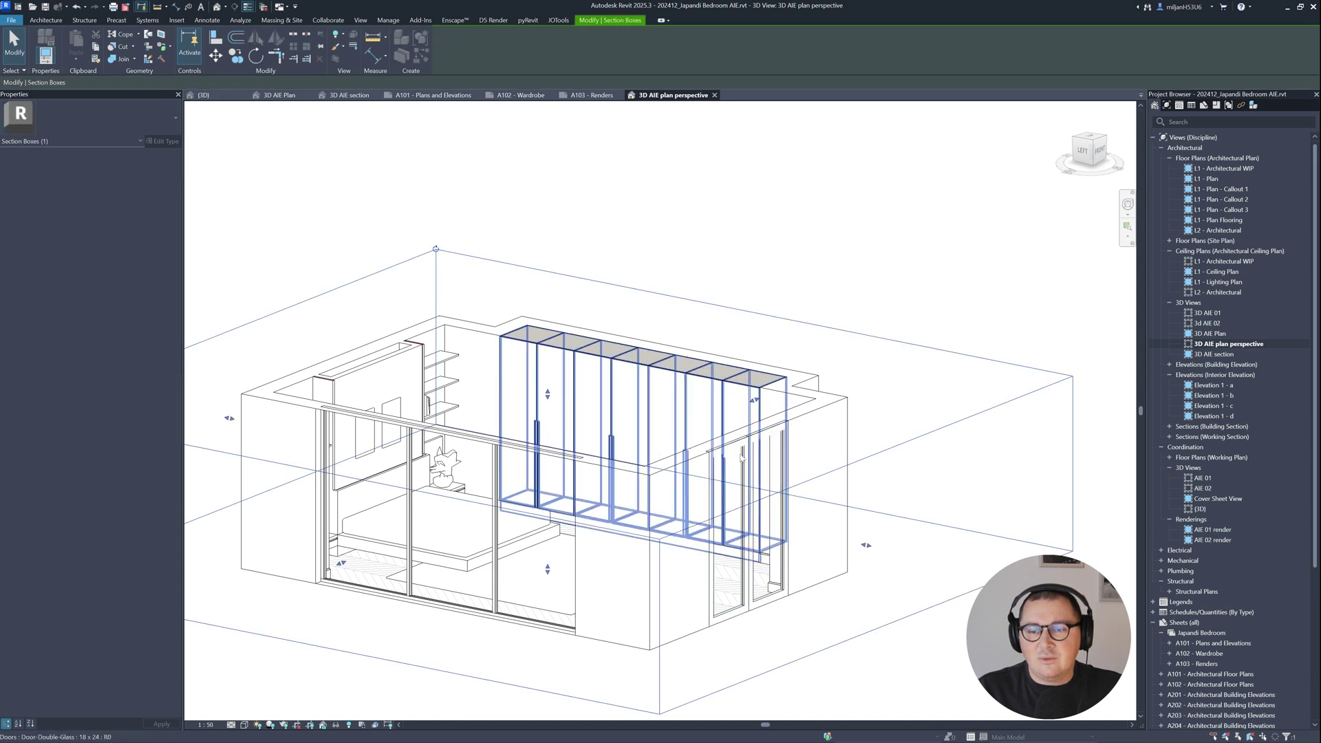
left_click_drag(547, 397, 549, 418)
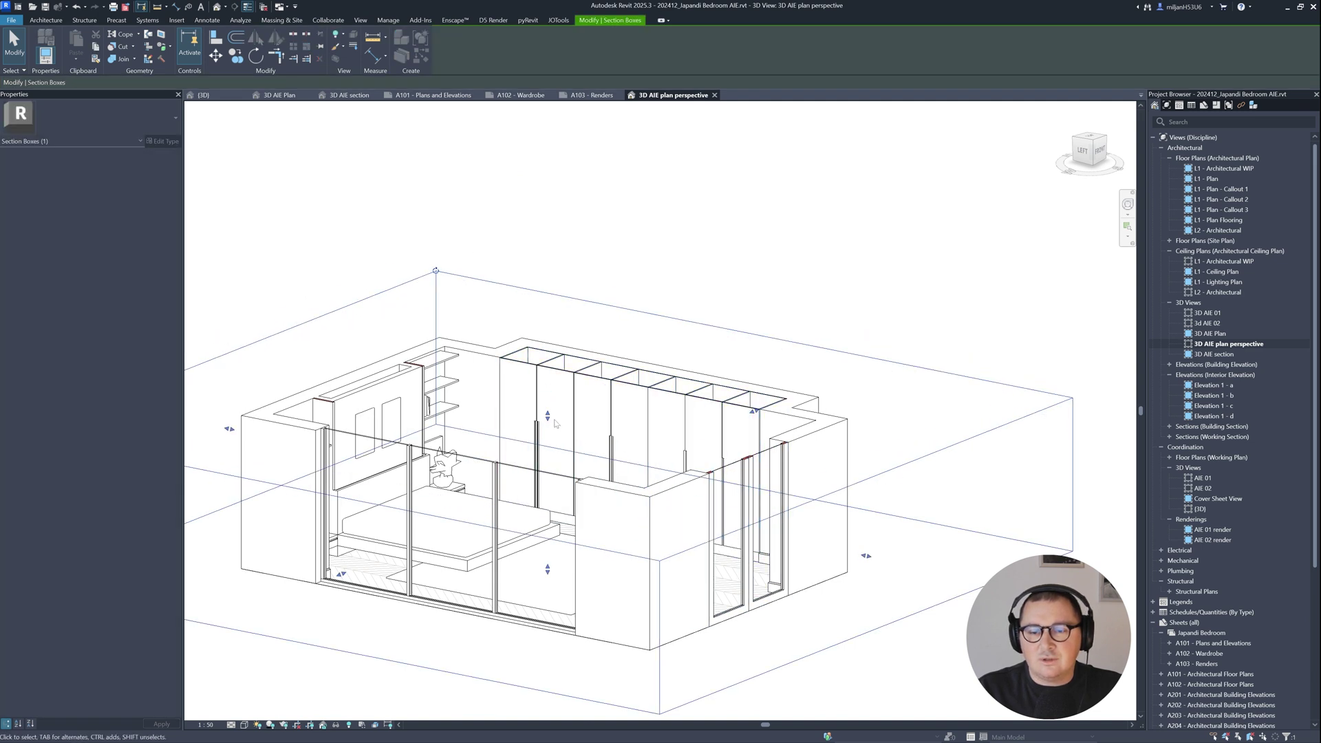
mouse_move(556, 423)
middle_mouse_down("shift")
mouse_move(542, 439)
mouse_move(567, 436)
middle_mouse_up("shift")
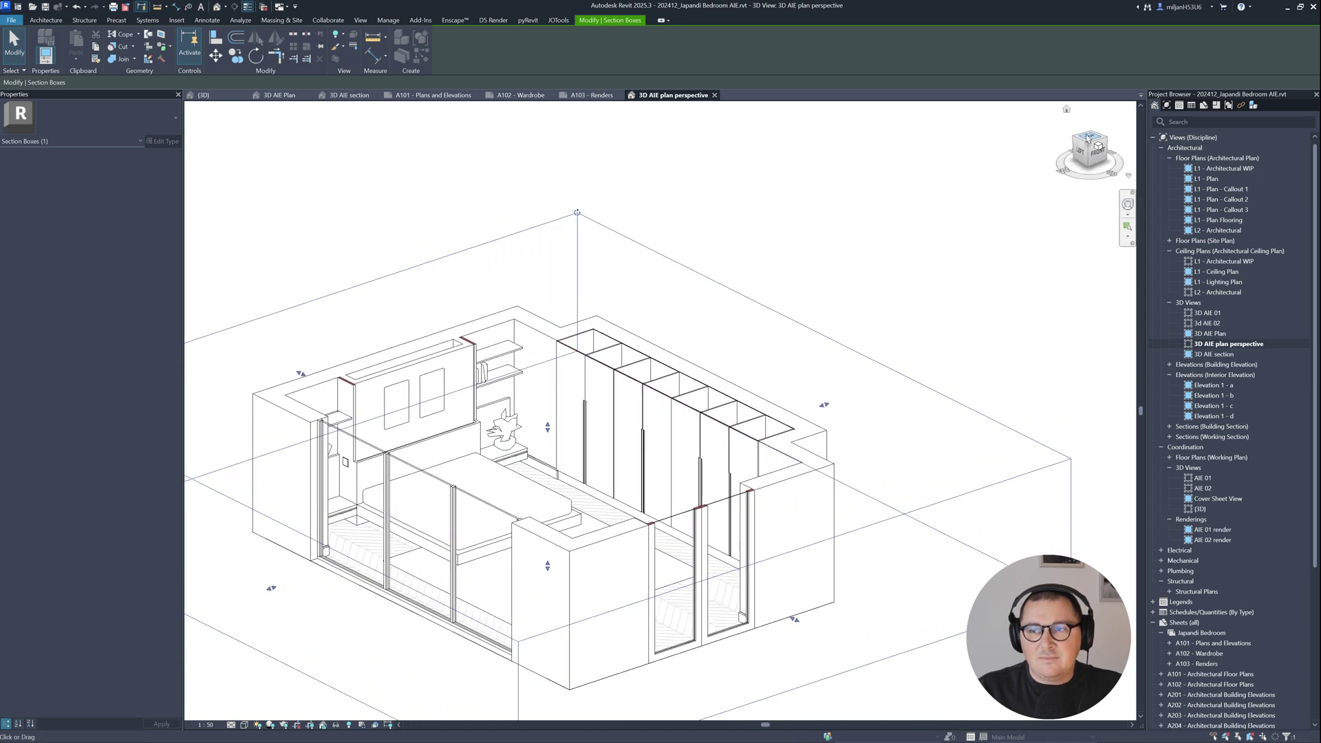
Return the 3D view to the top orientation, switch it to perspective projection and frame the room
left_click(1092, 135)
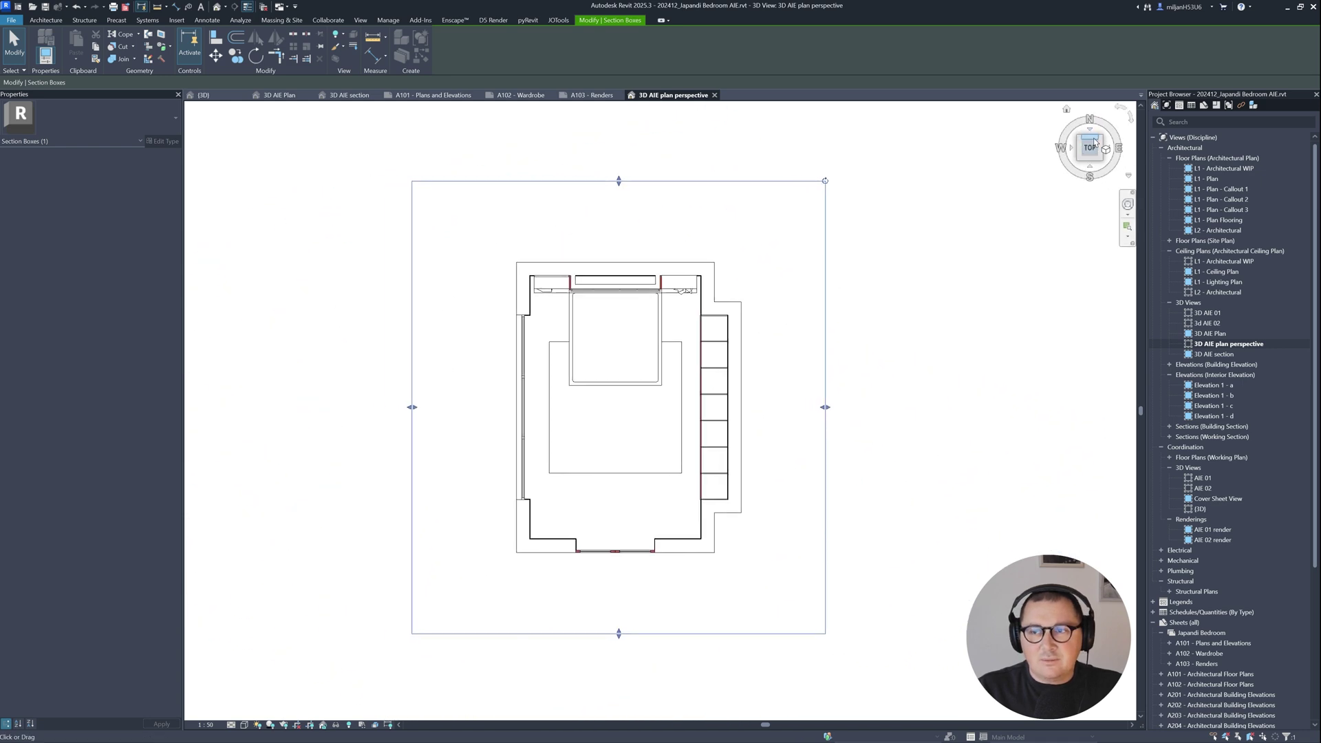
right_click(1092, 147)
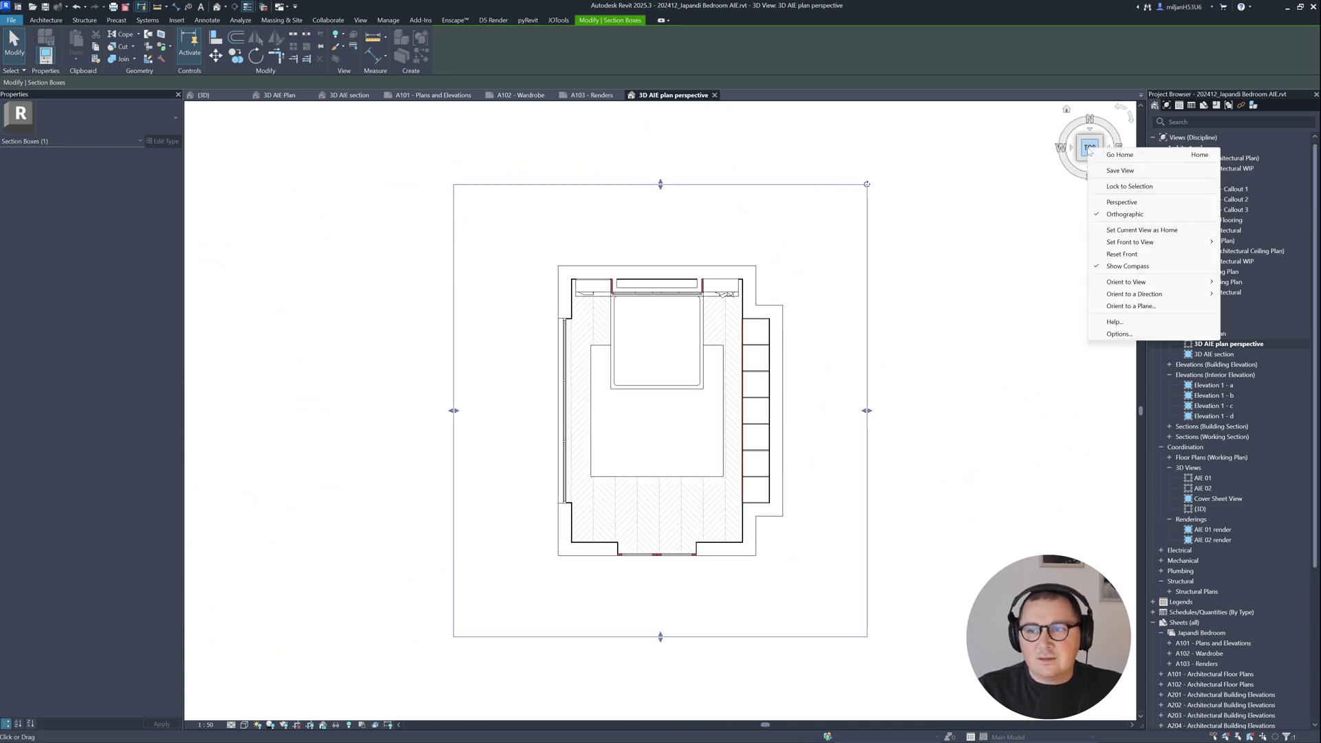
left_click(1110, 206)
scroll(667, 383, "up", 5)
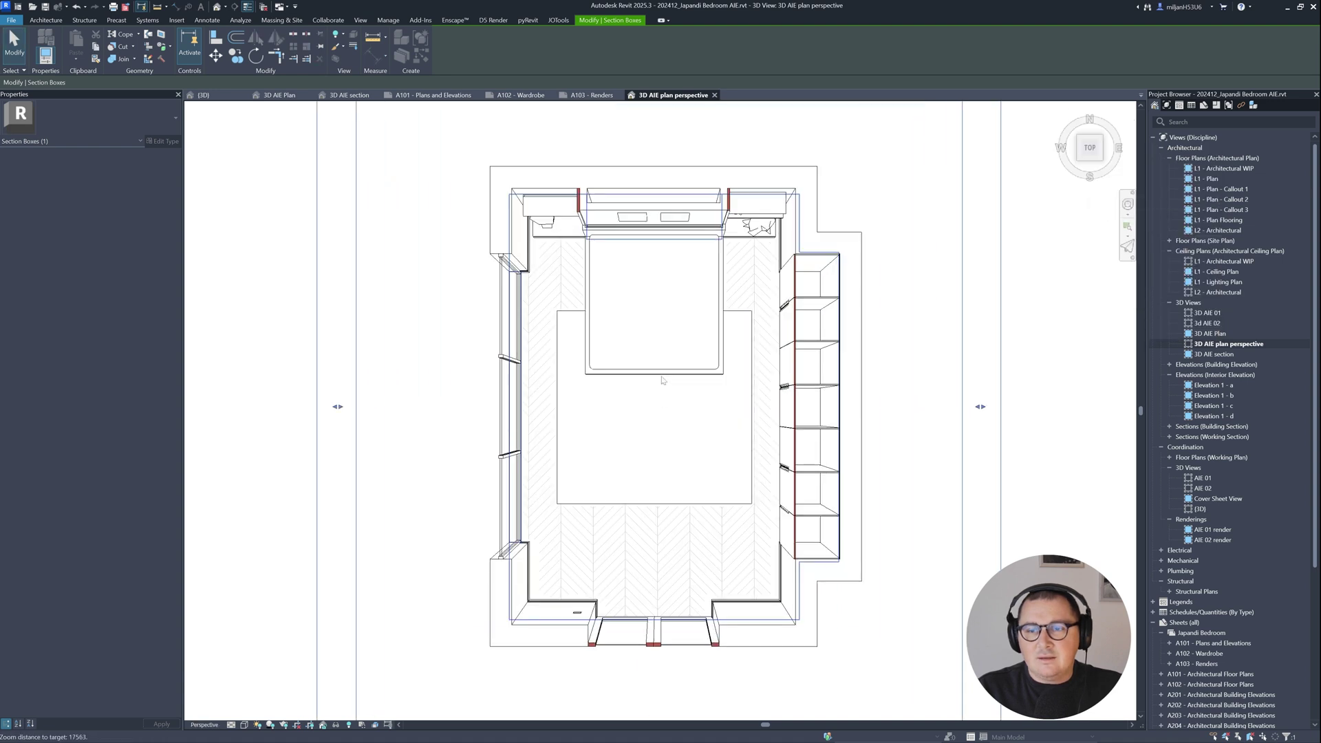
middle_click_drag(666, 383, 448, 401)
scroll(545, 436, "up", 1)
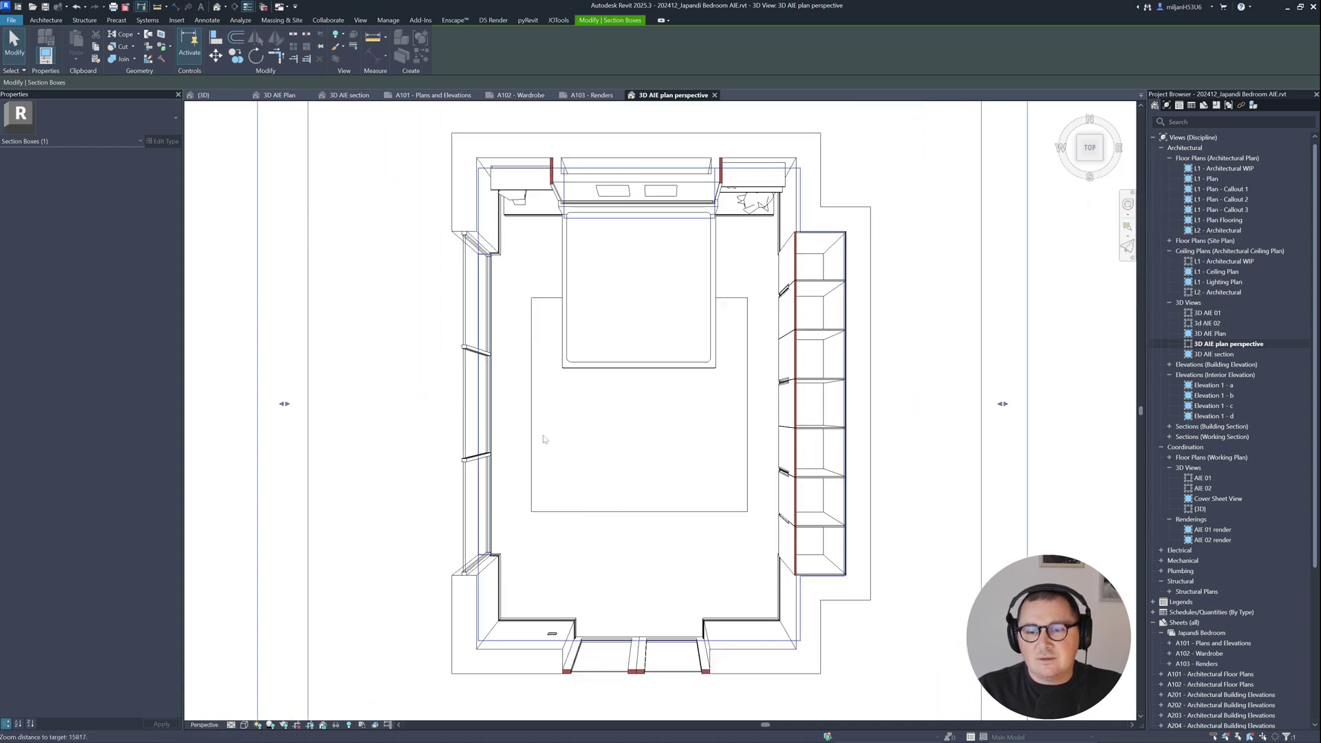
left_click(220, 526)
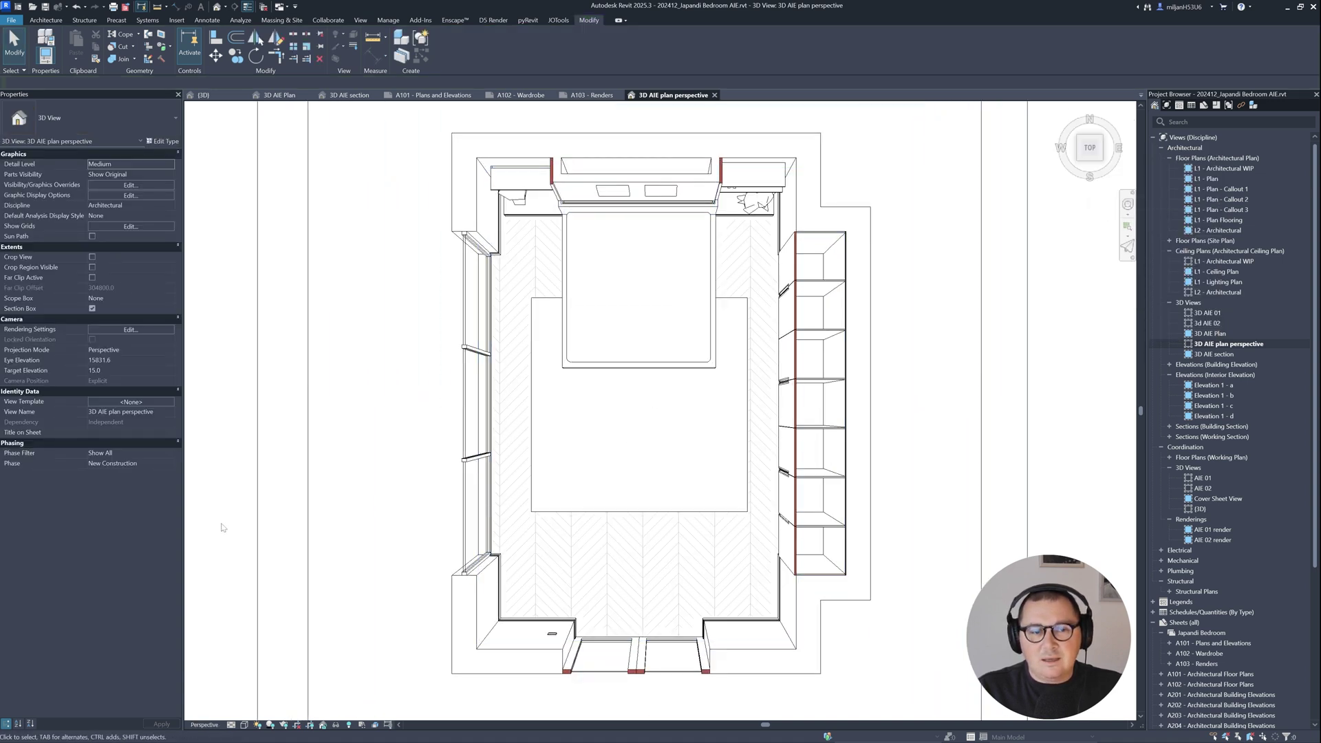
Try turning off the view's section box to remove its outline, and undo that change
scroll(476, 449, "down", 3)
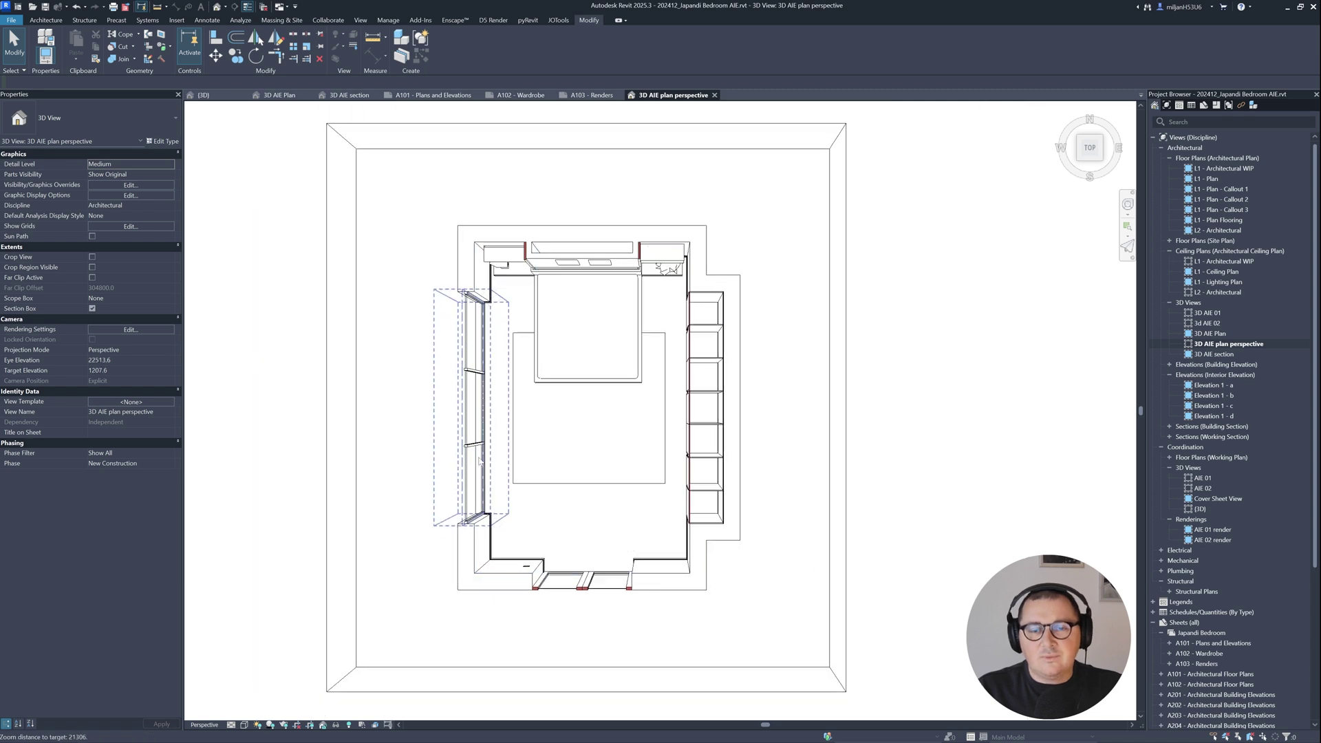
left_click(329, 364)
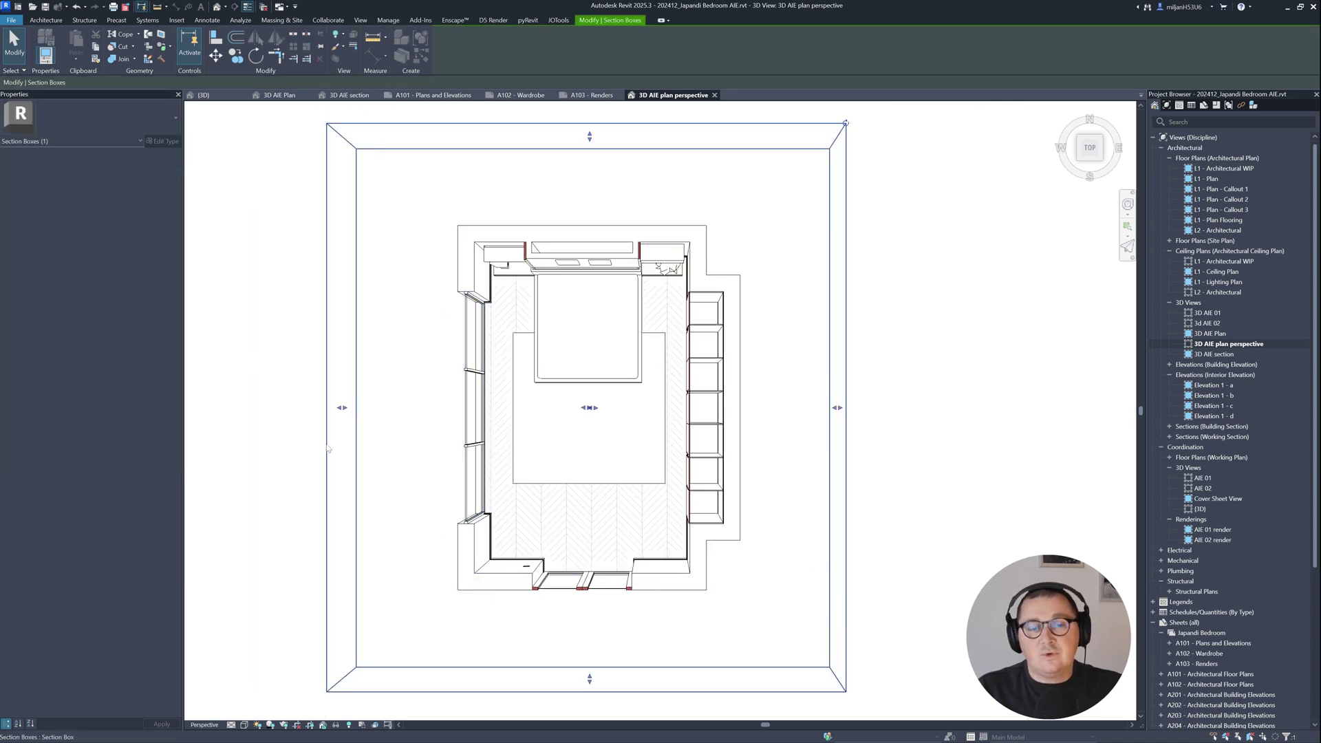
left_click(307, 375)
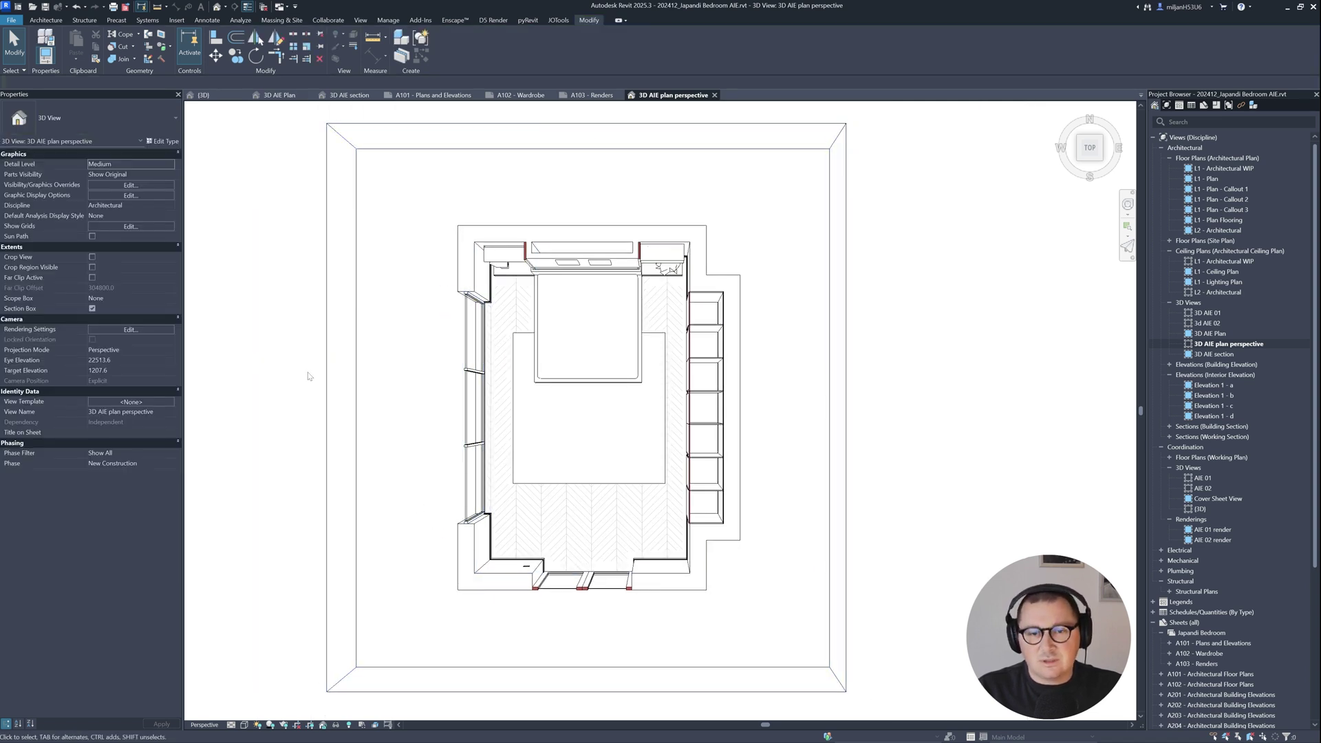
left_click(359, 391)
left_click(247, 349)
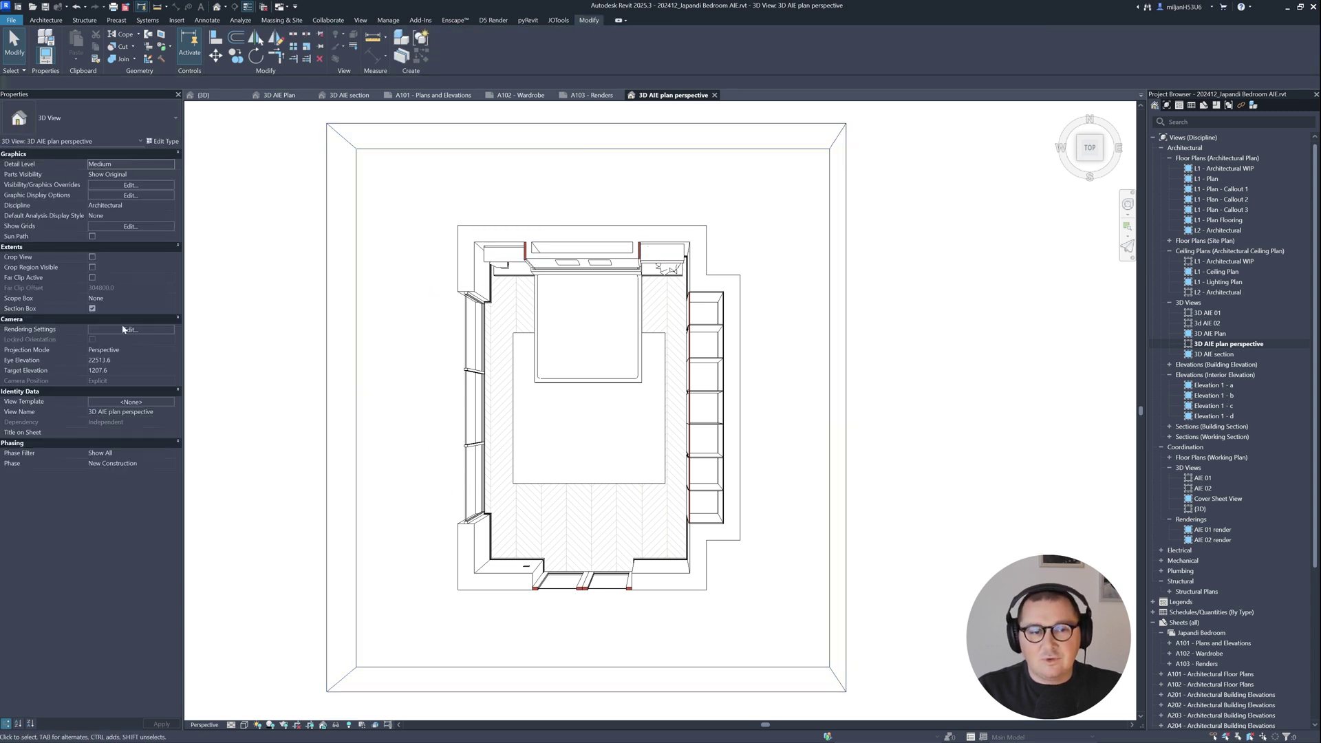
left_click(92, 309)
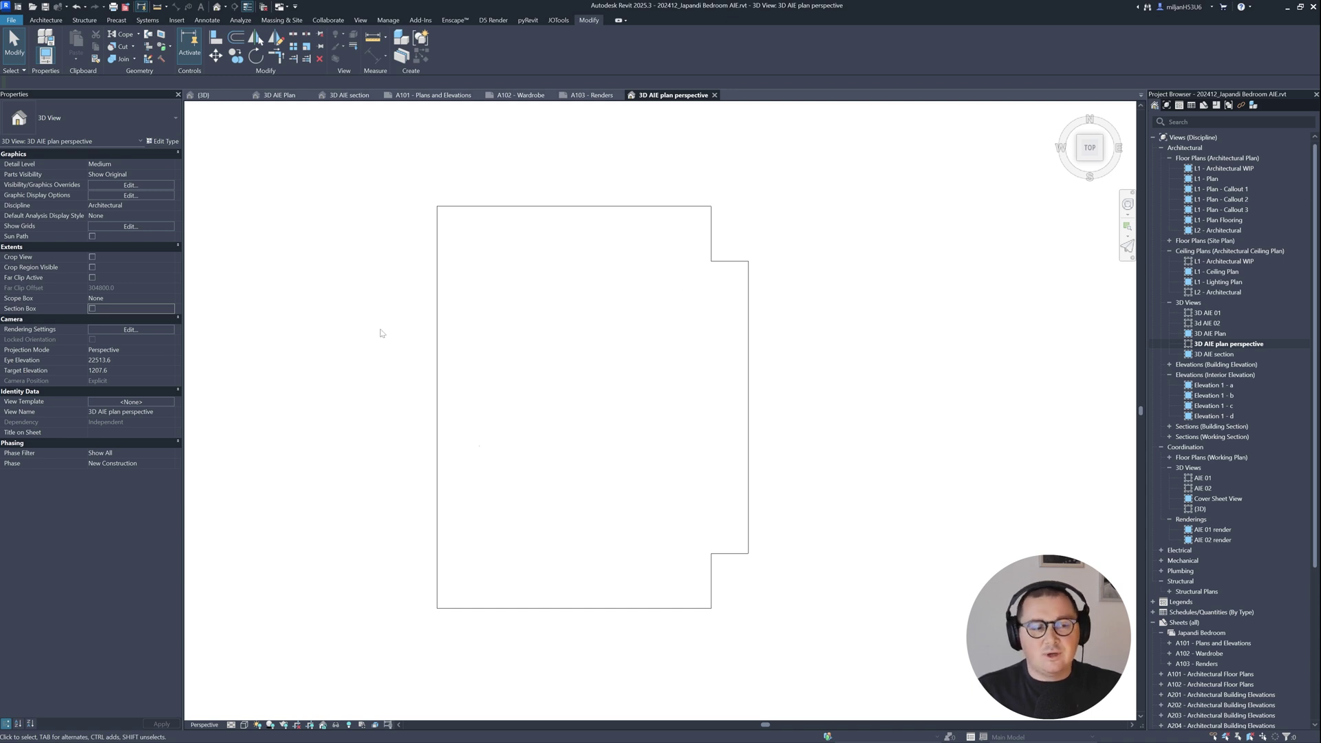
key("ctrl+z")
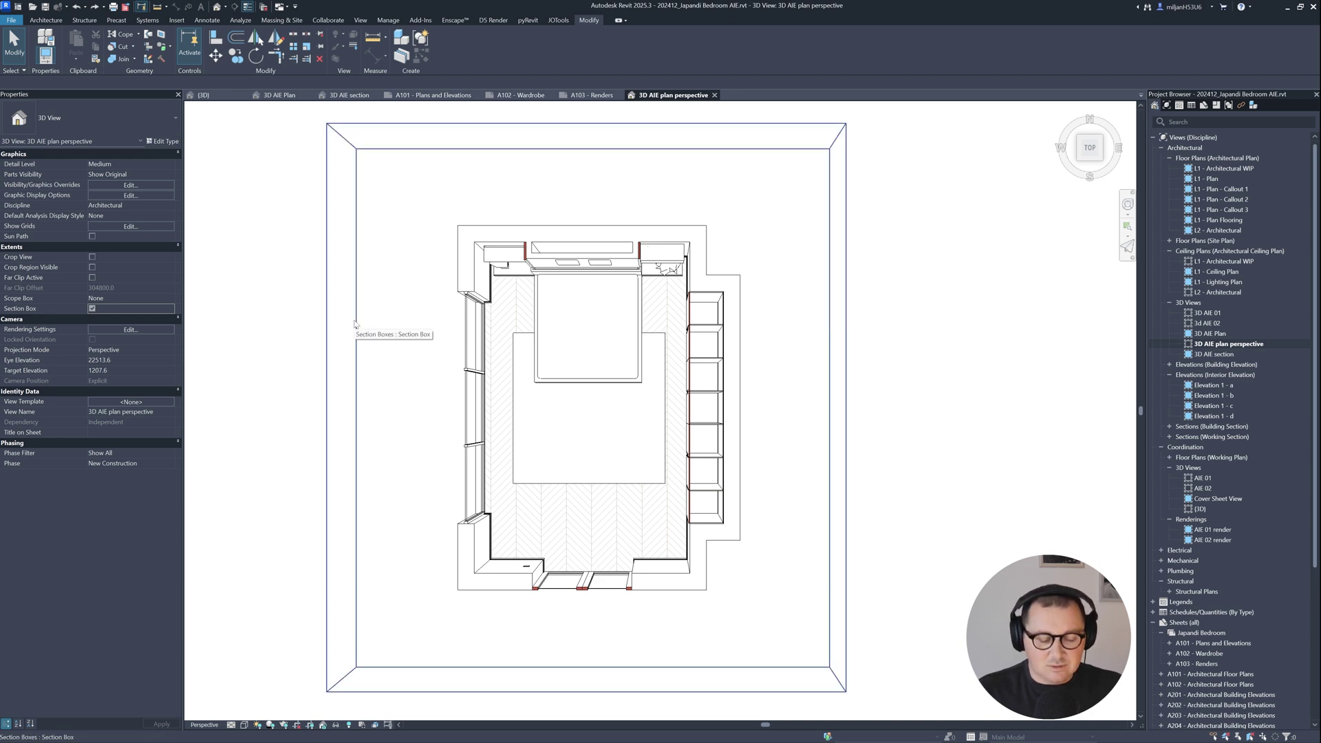
Hide the Section Boxes annotation category in the view's visibility overrides
key("v")
key("g")
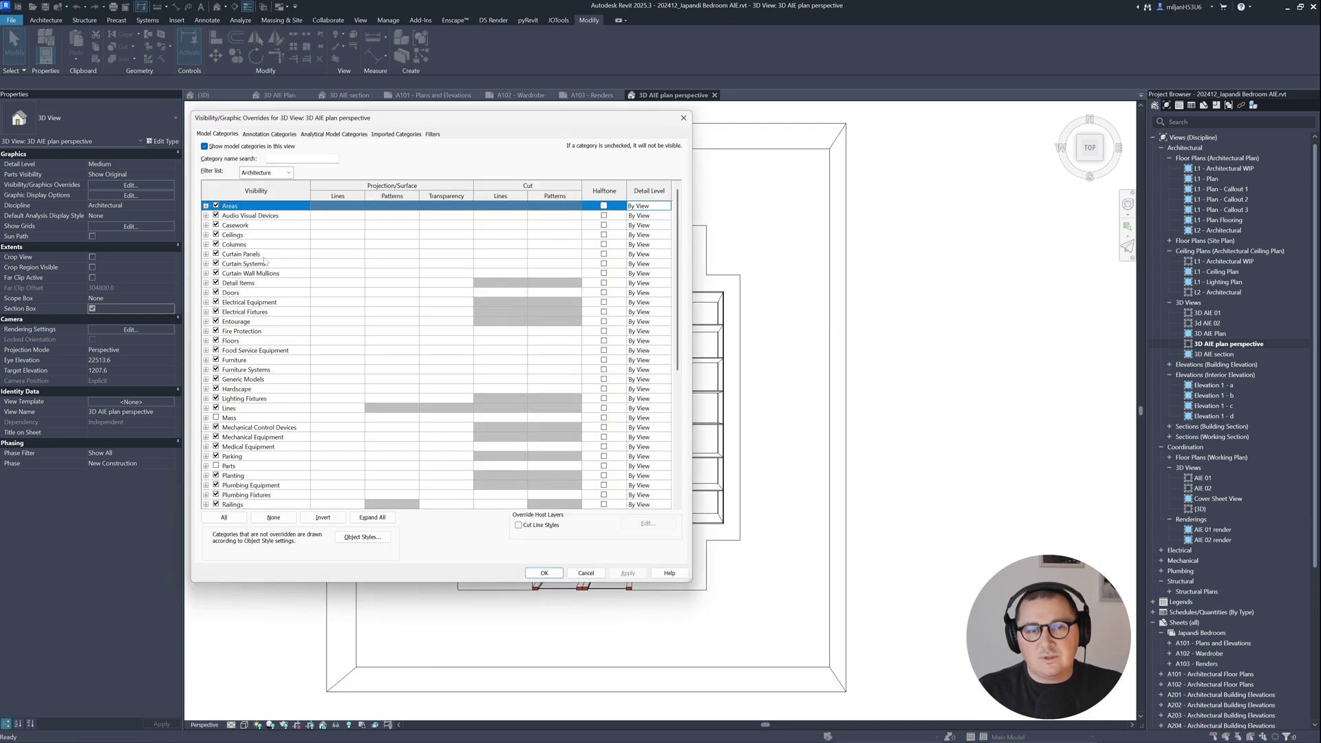
left_click(262, 135)
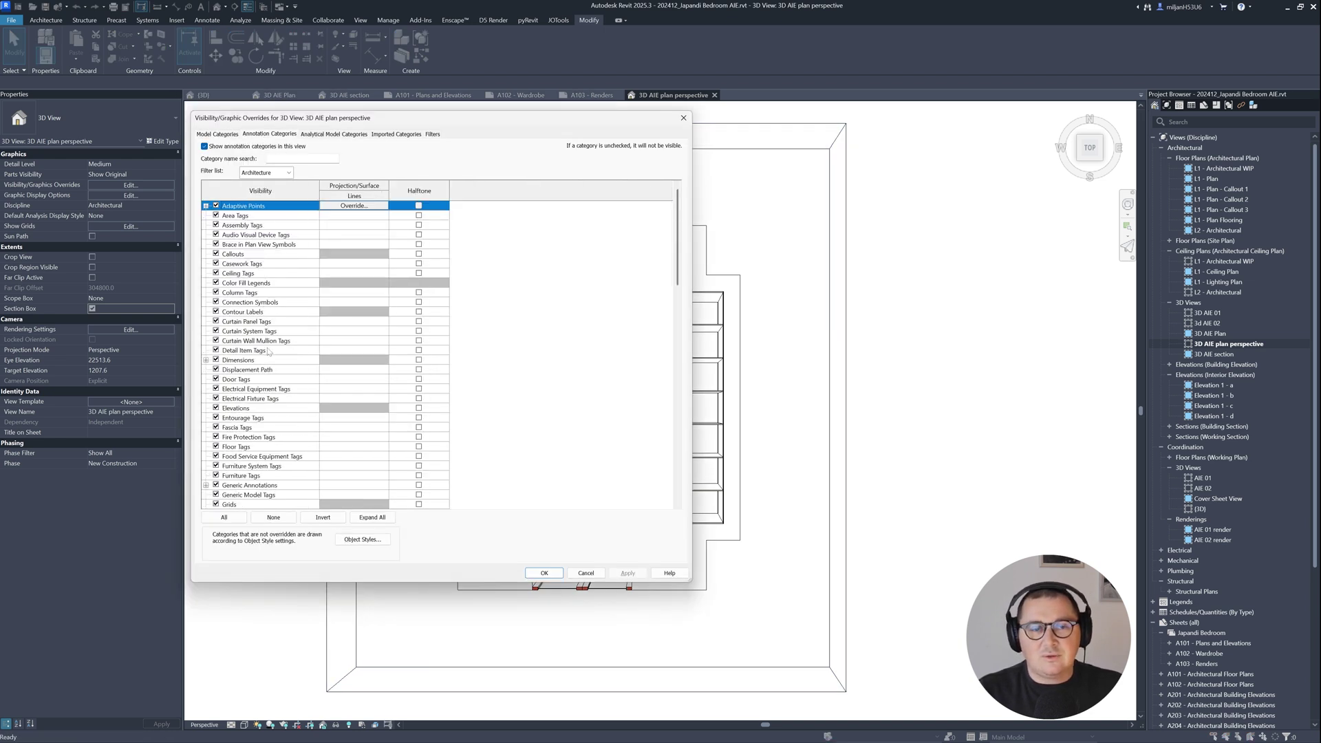
scroll(281, 374, "down", 15)
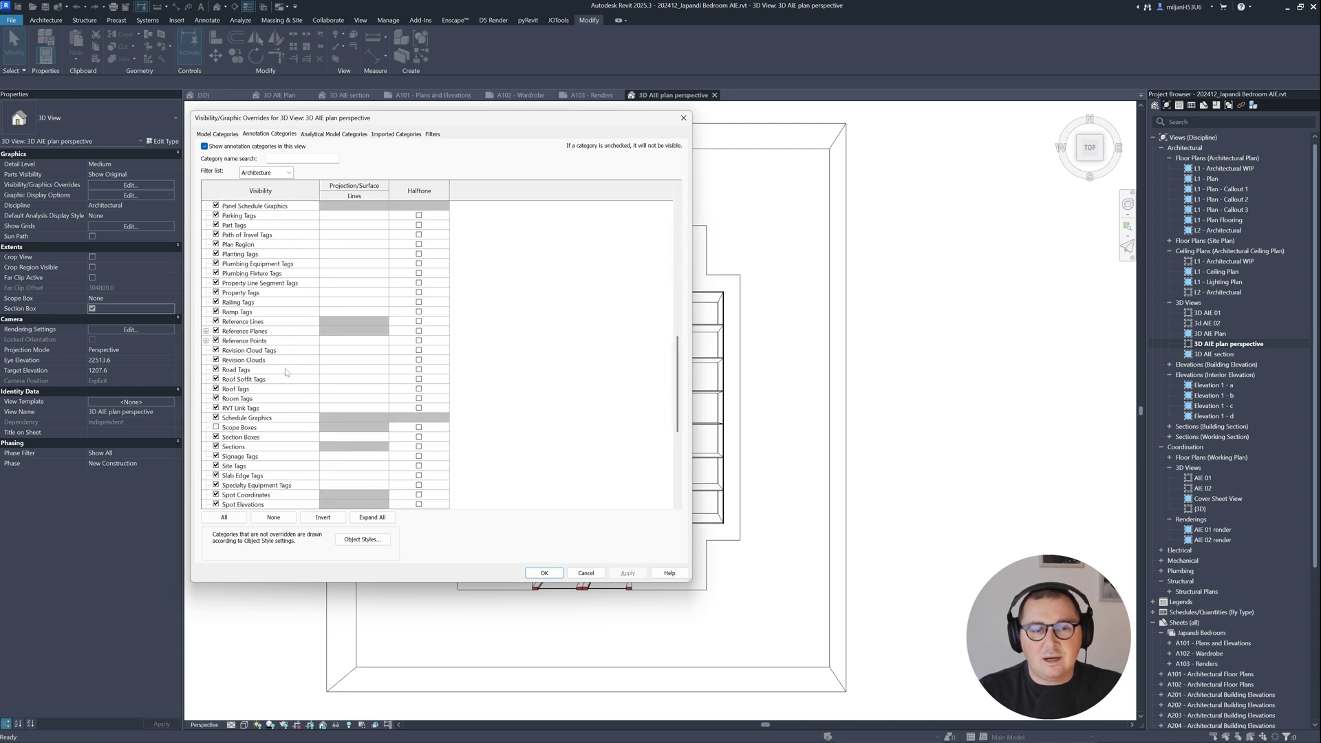
left_click(216, 438)
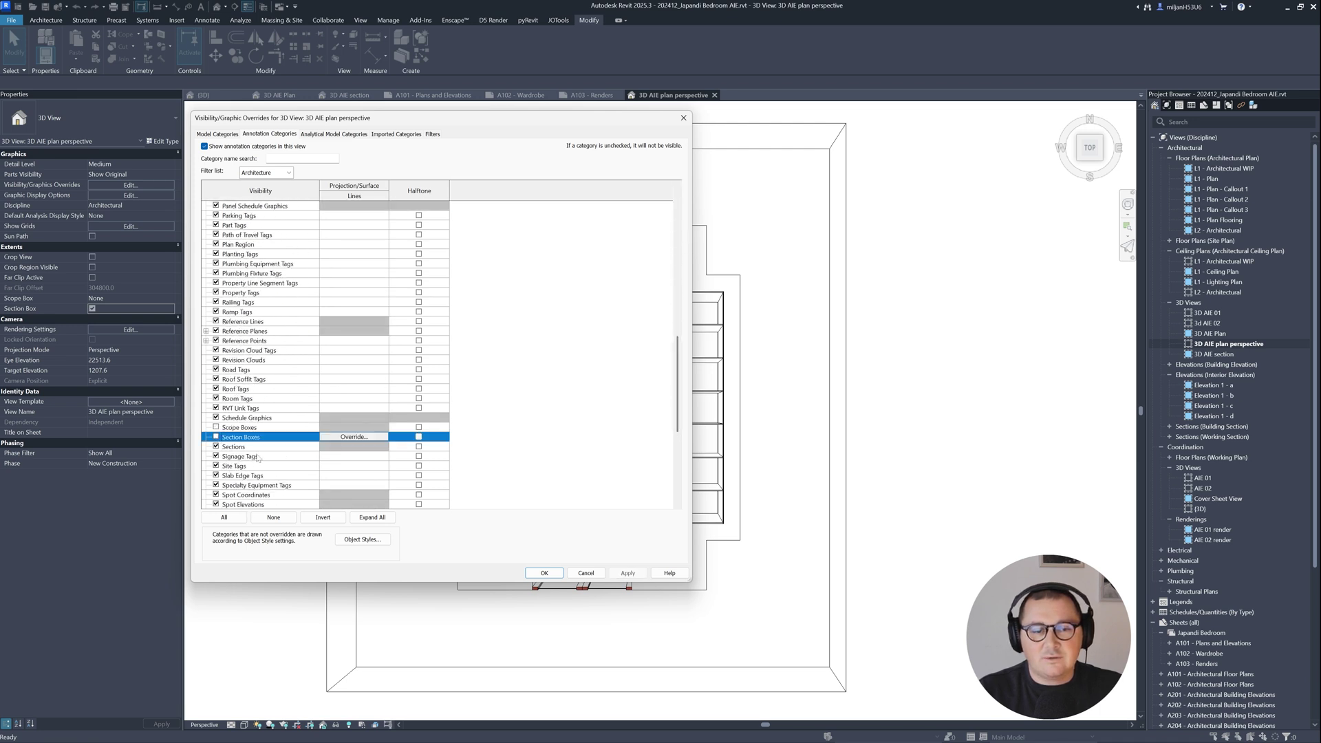
left_click(545, 577)
Adjust the camera distance to strengthen the top-down perspective, then save the orientation and lock the view
scroll(634, 497, "up", 5)
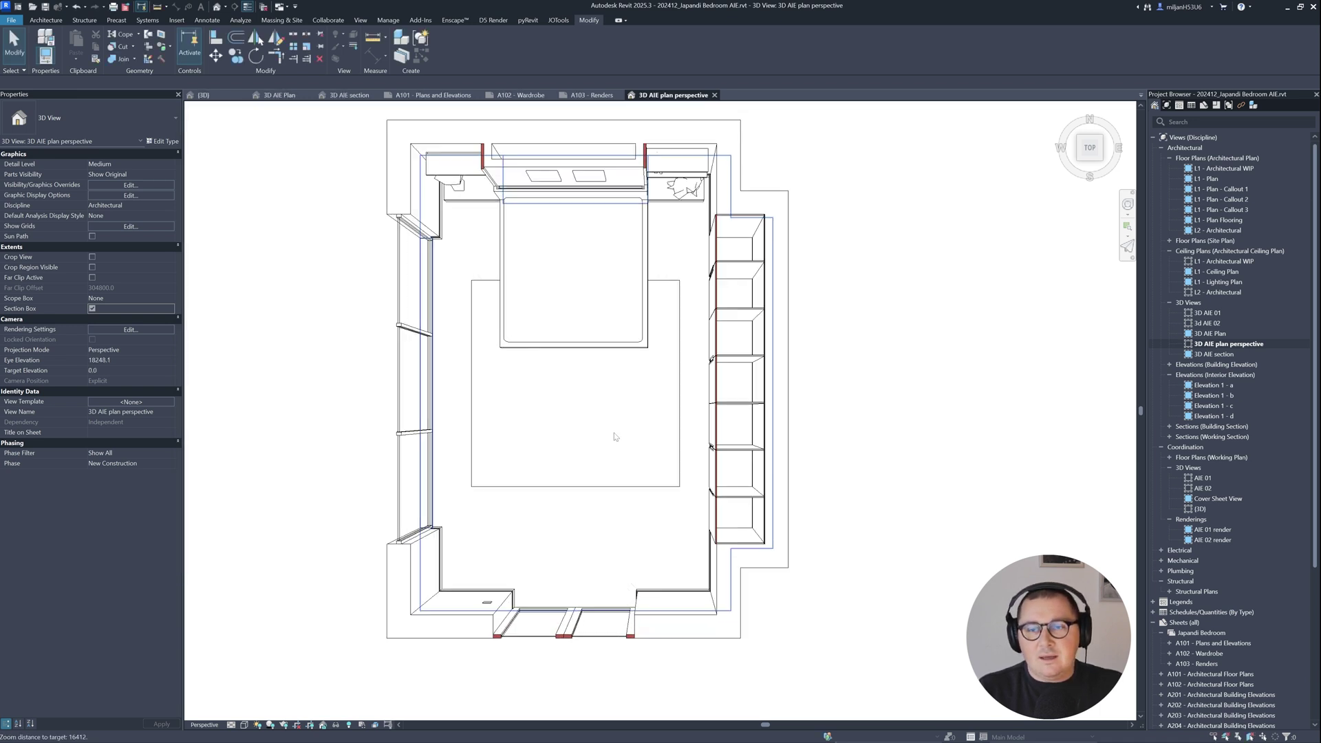
middle_click_drag(596, 413, 651, 448)
scroll(672, 443, "down", 5)
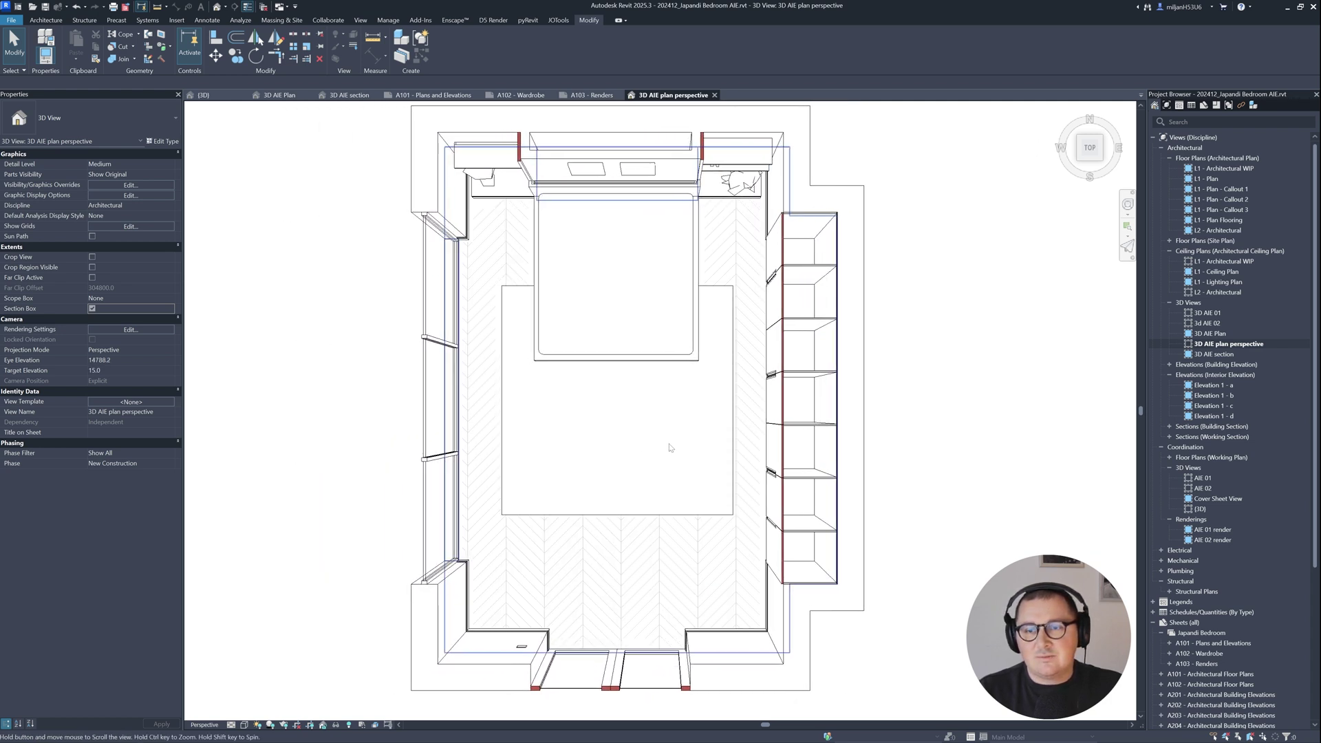
scroll(668, 435, "up", 5)
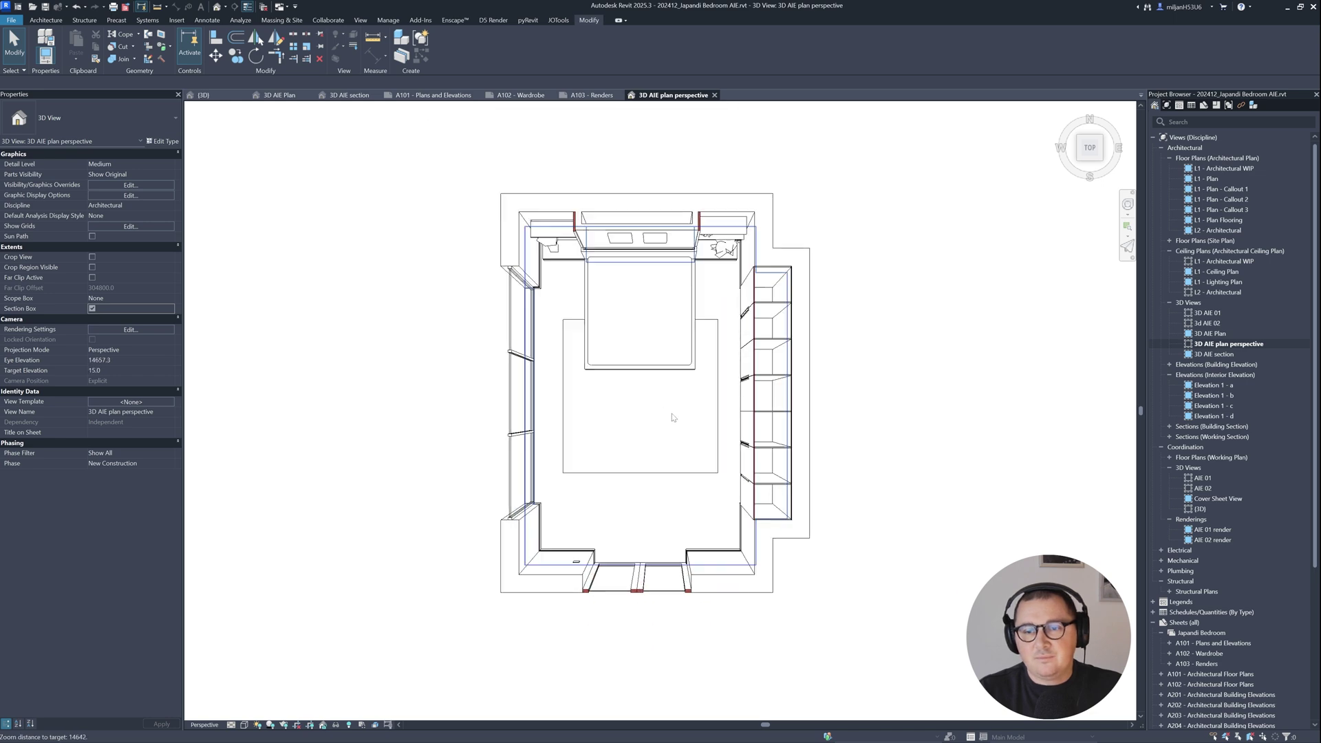
scroll(657, 418, "up", 2)
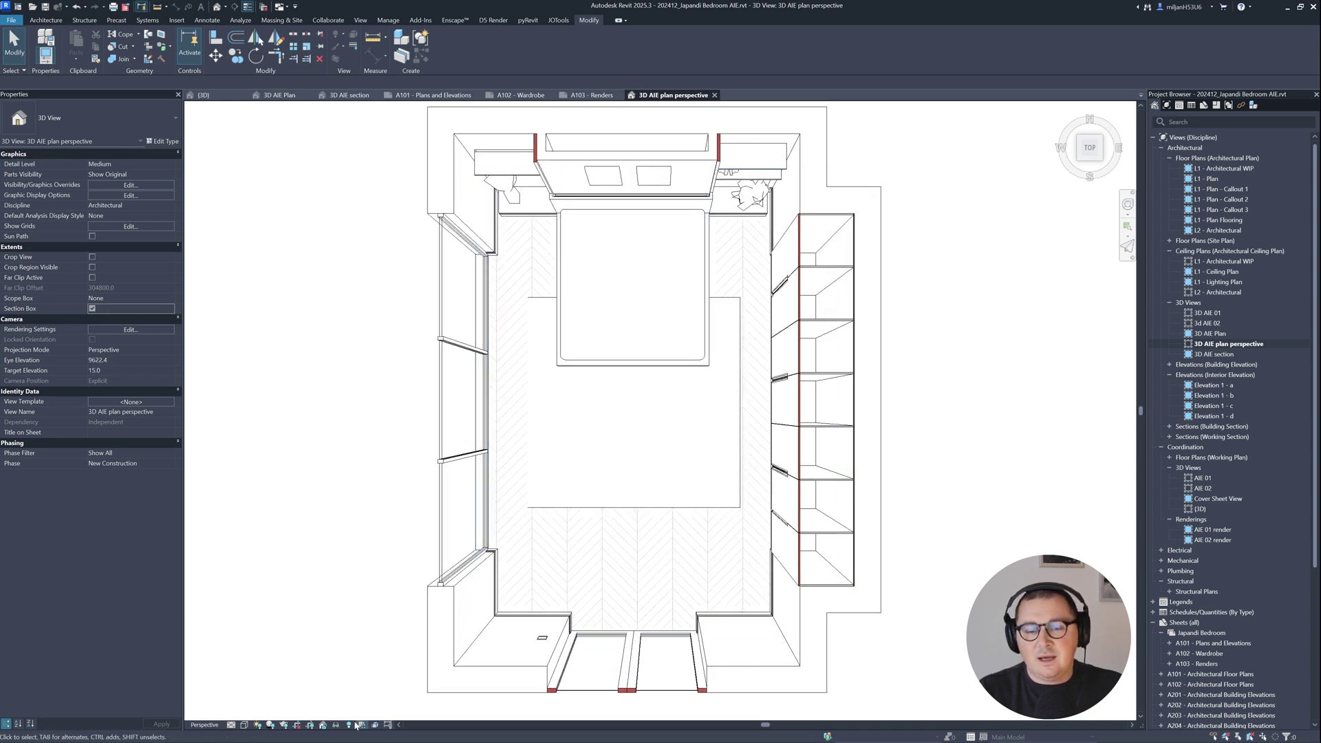
left_click(322, 725)
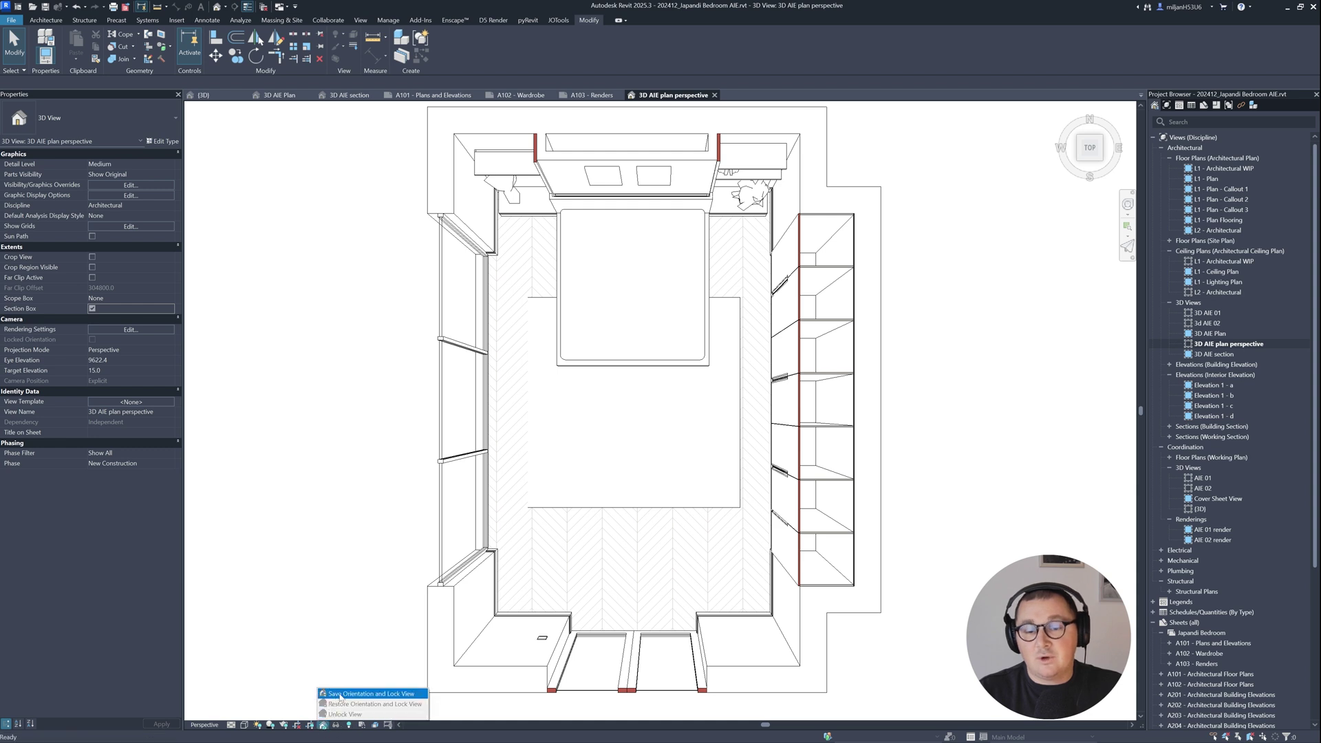
left_click(358, 694)
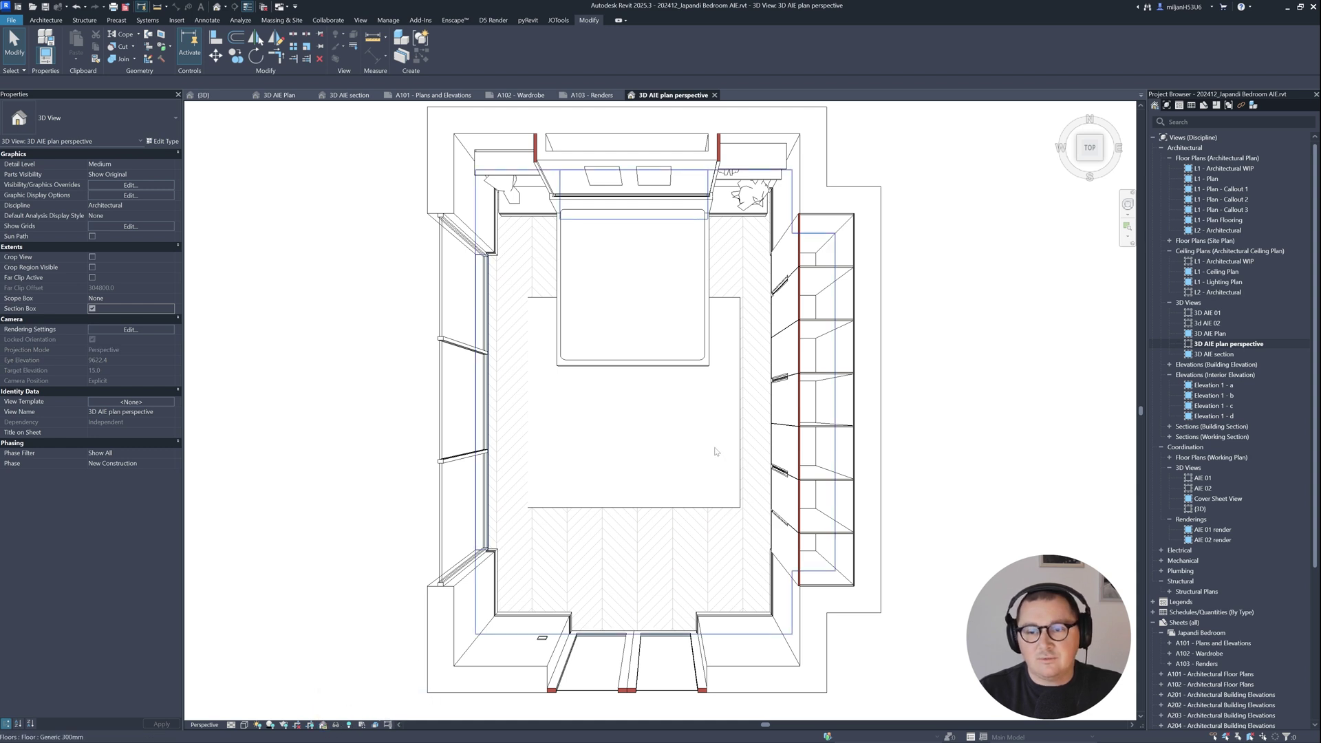
Enable ambient shadows in the view's graphic display options
left_click(117, 198)
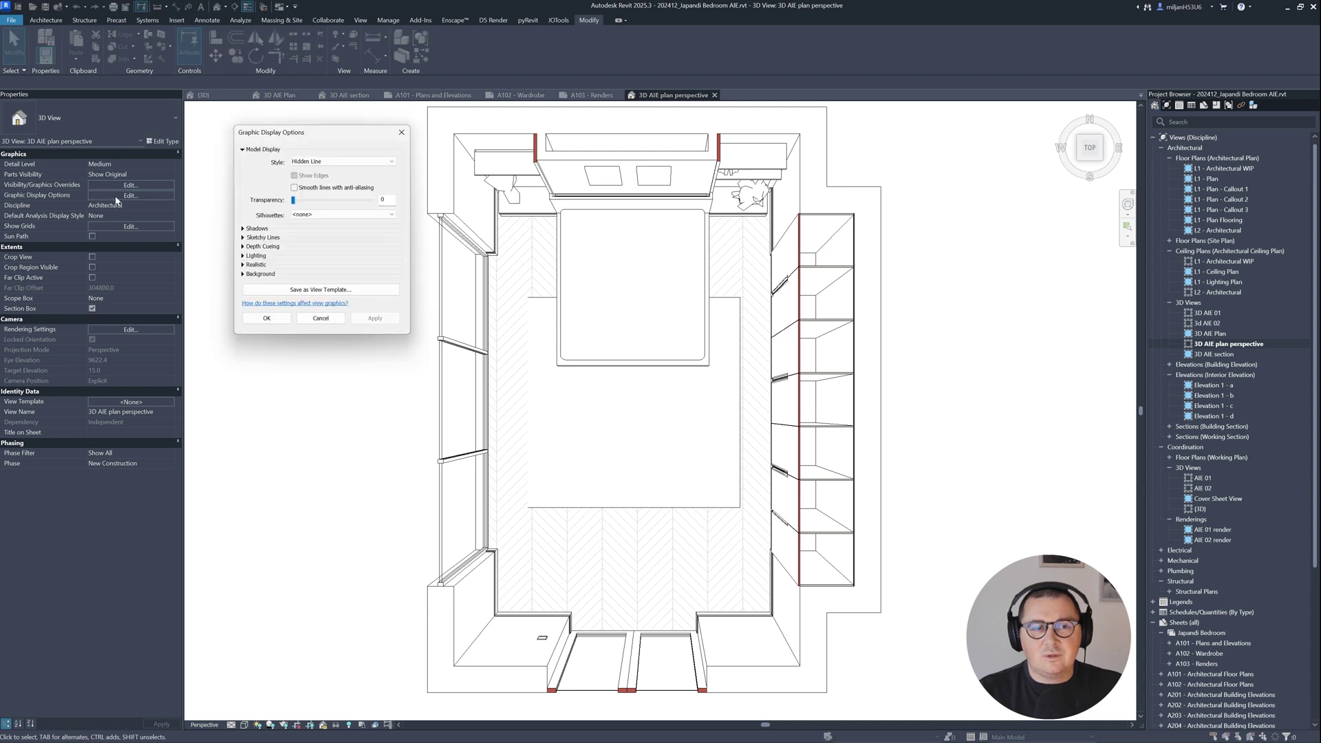
left_click(242, 229)
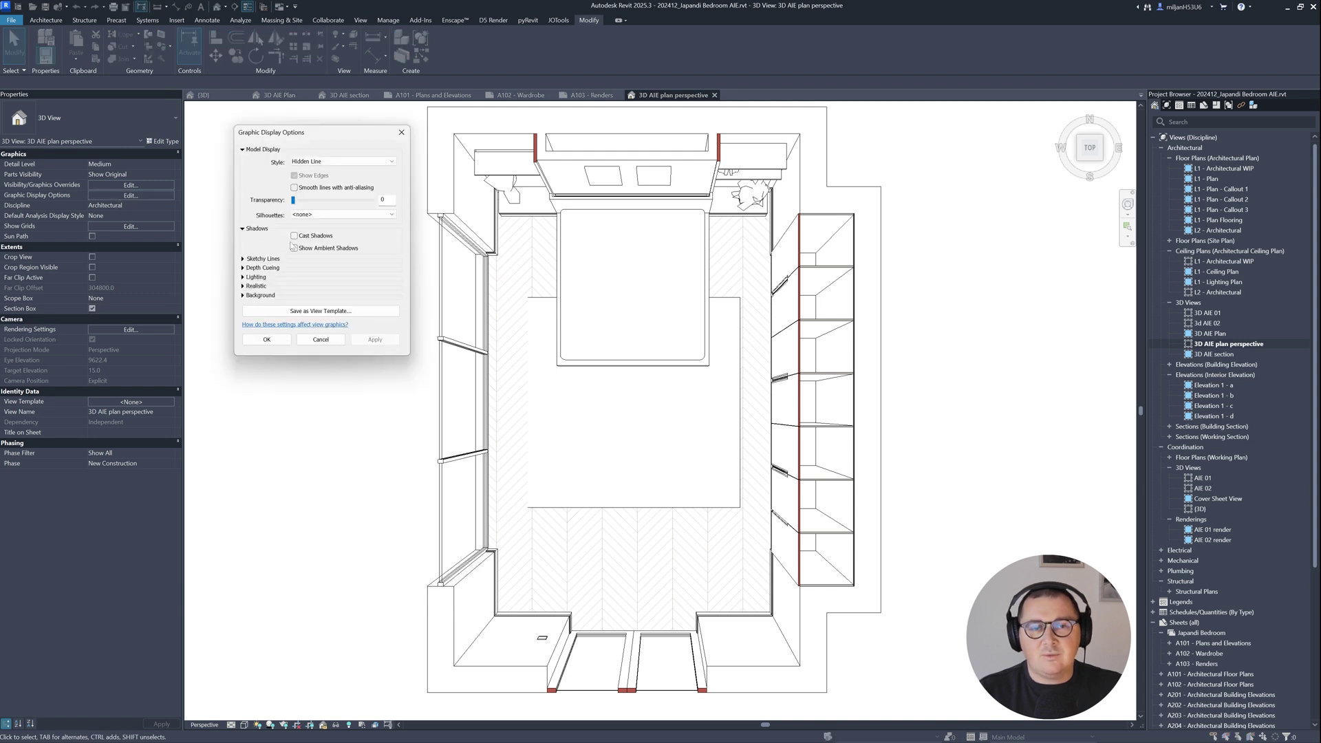
left_click(294, 248)
left_click(375, 339)
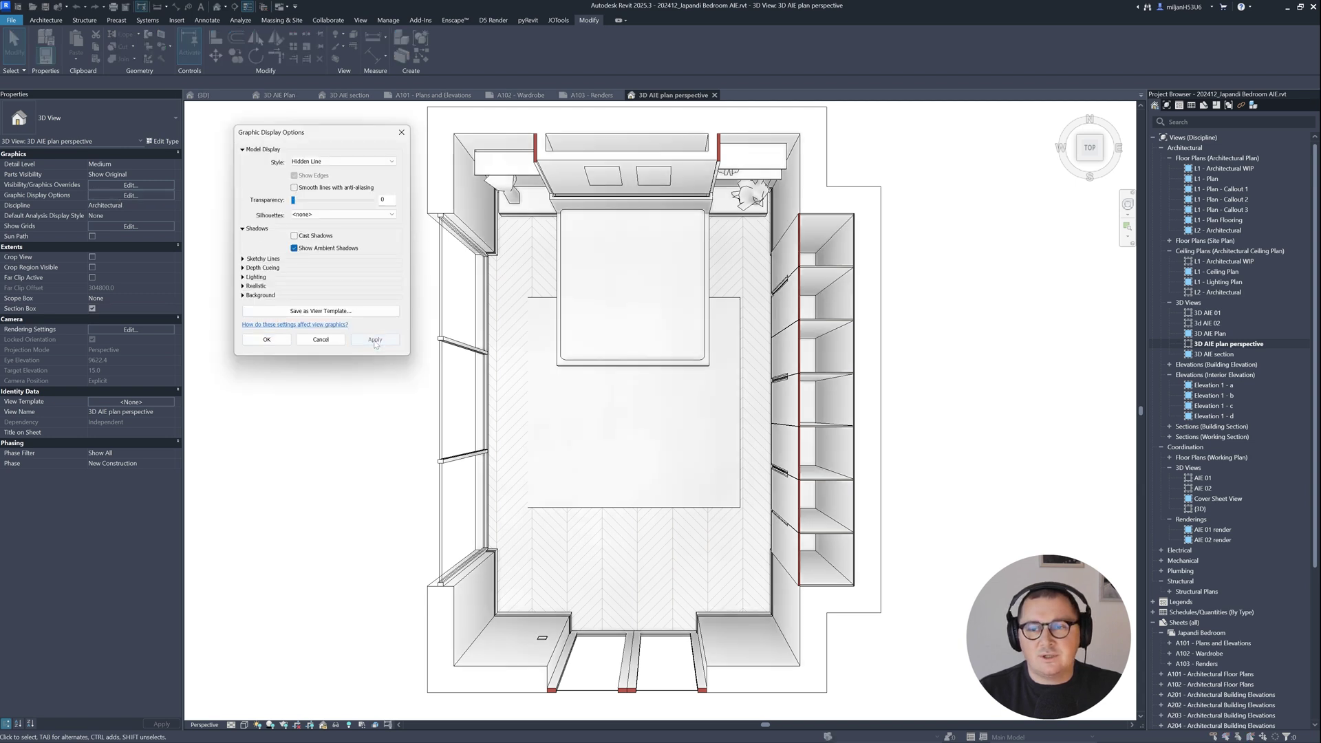
left_click(273, 345)
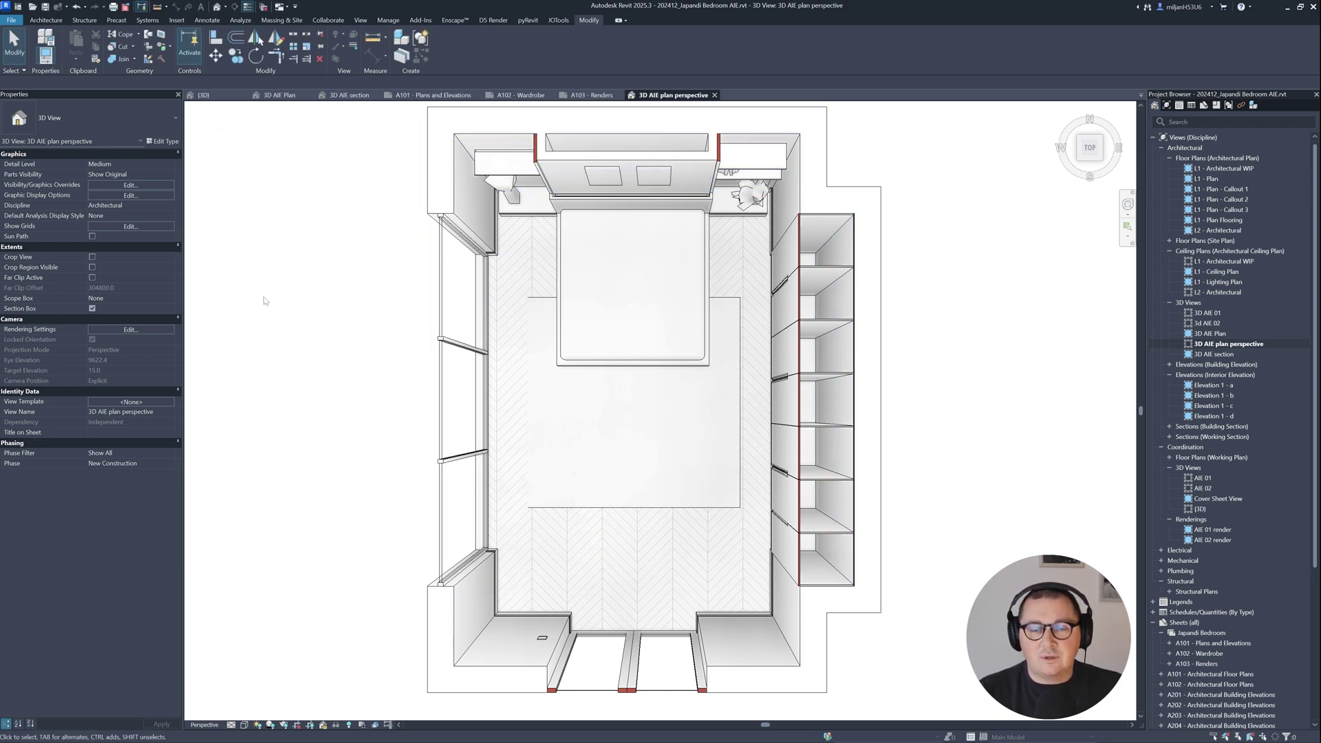
Override the Walls cut pattern with a solid fill foreground in red, RGB 186-091-074, for this view
left_click(117, 183)
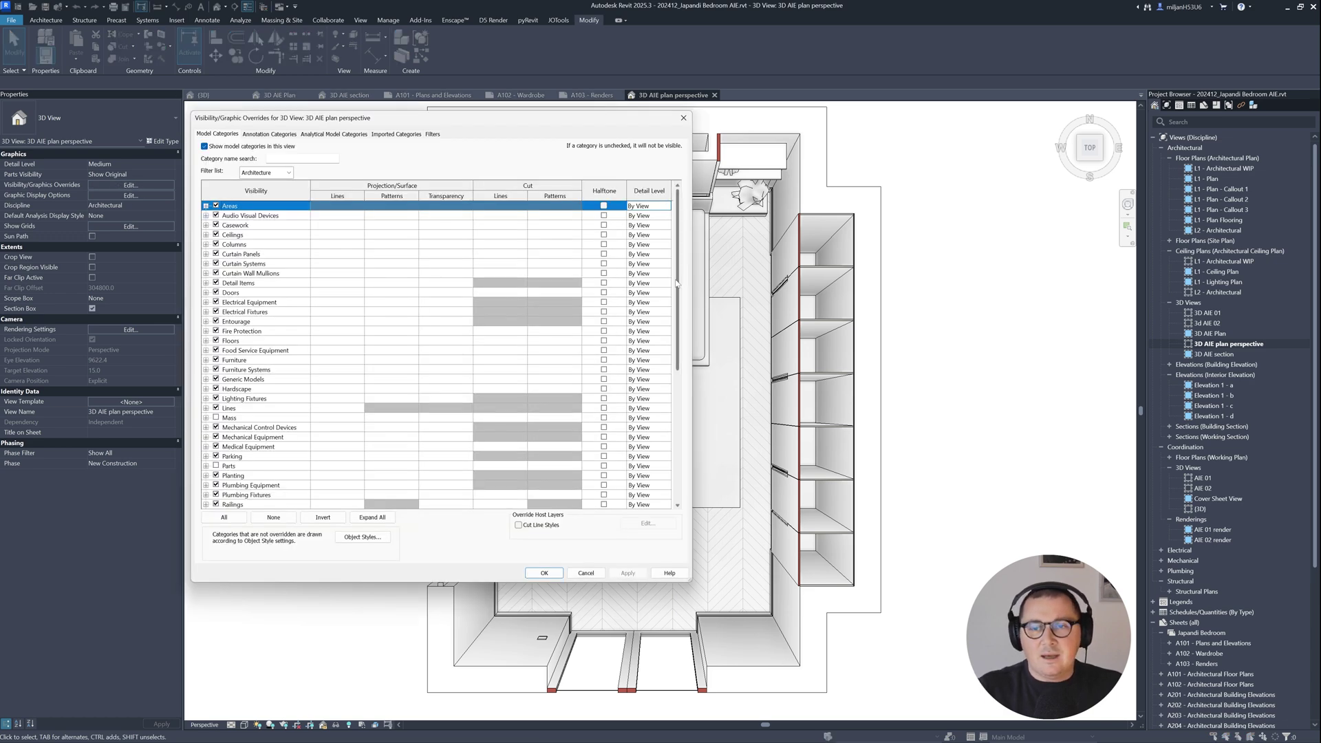
left_click_drag(676, 282, 676, 416)
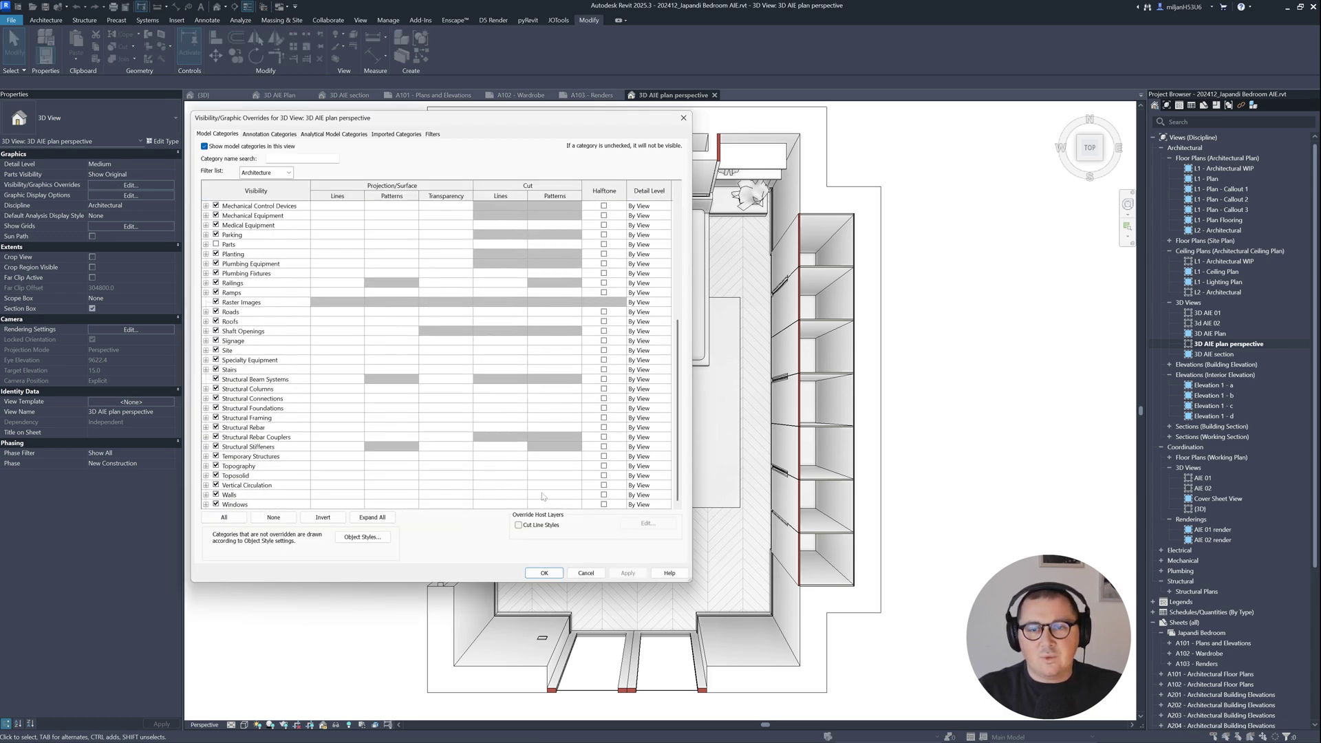
left_click(560, 497)
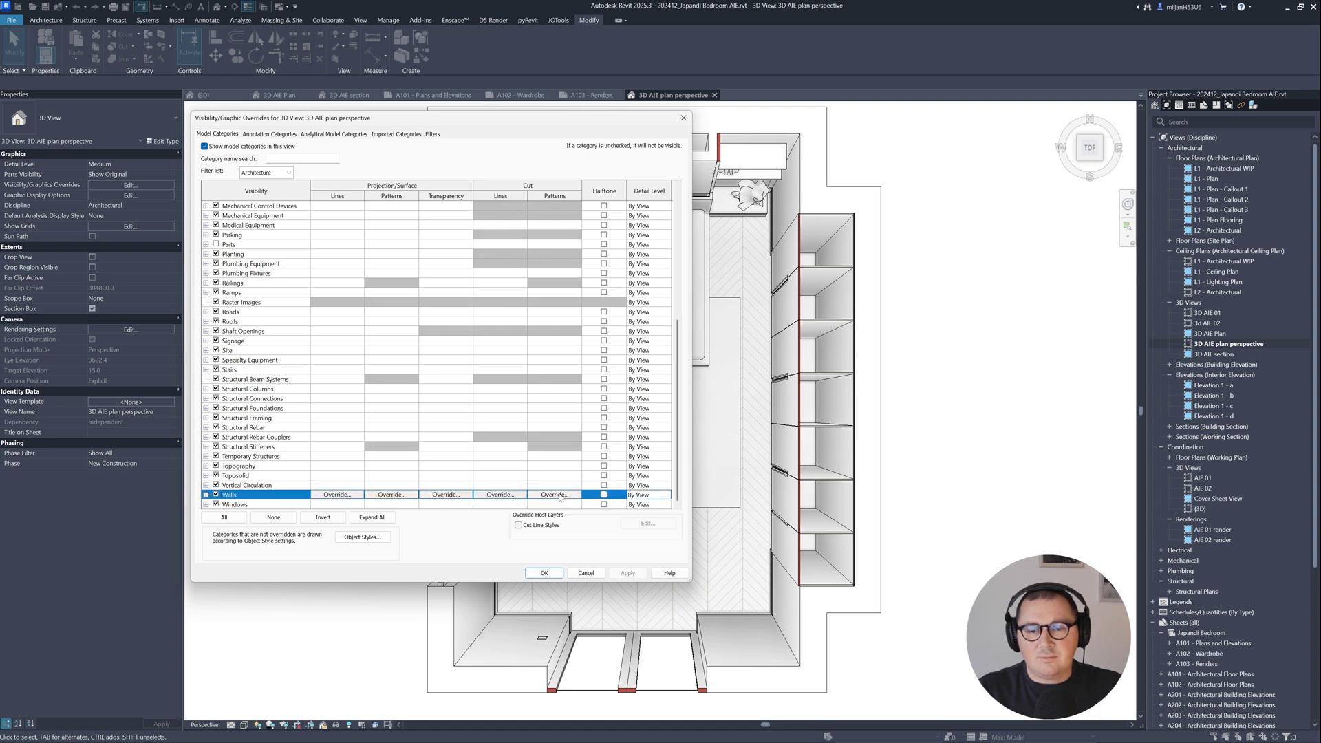
left_click(554, 494)
left_click(478, 317)
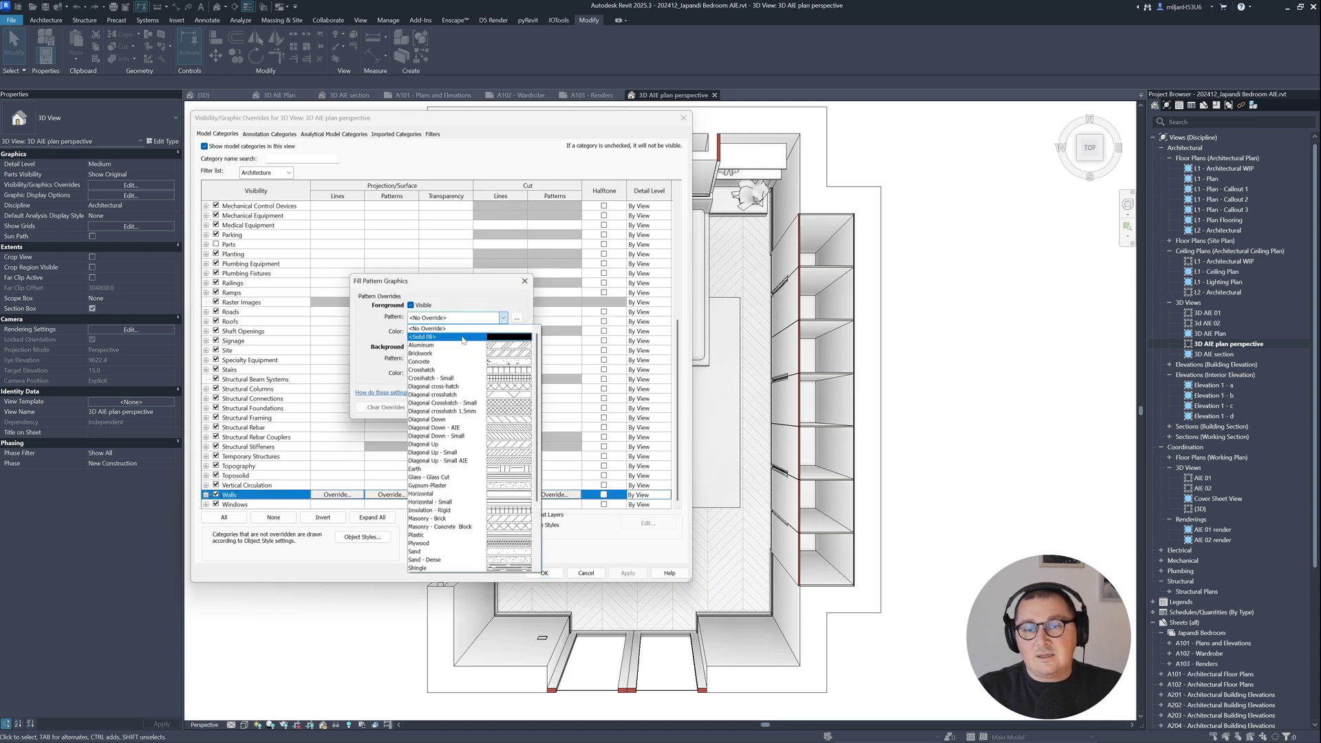
left_click(440, 336)
left_click(460, 333)
left_click(360, 359)
left_click(483, 436)
left_click(536, 456)
left_click(627, 573)
left_click(544, 573)
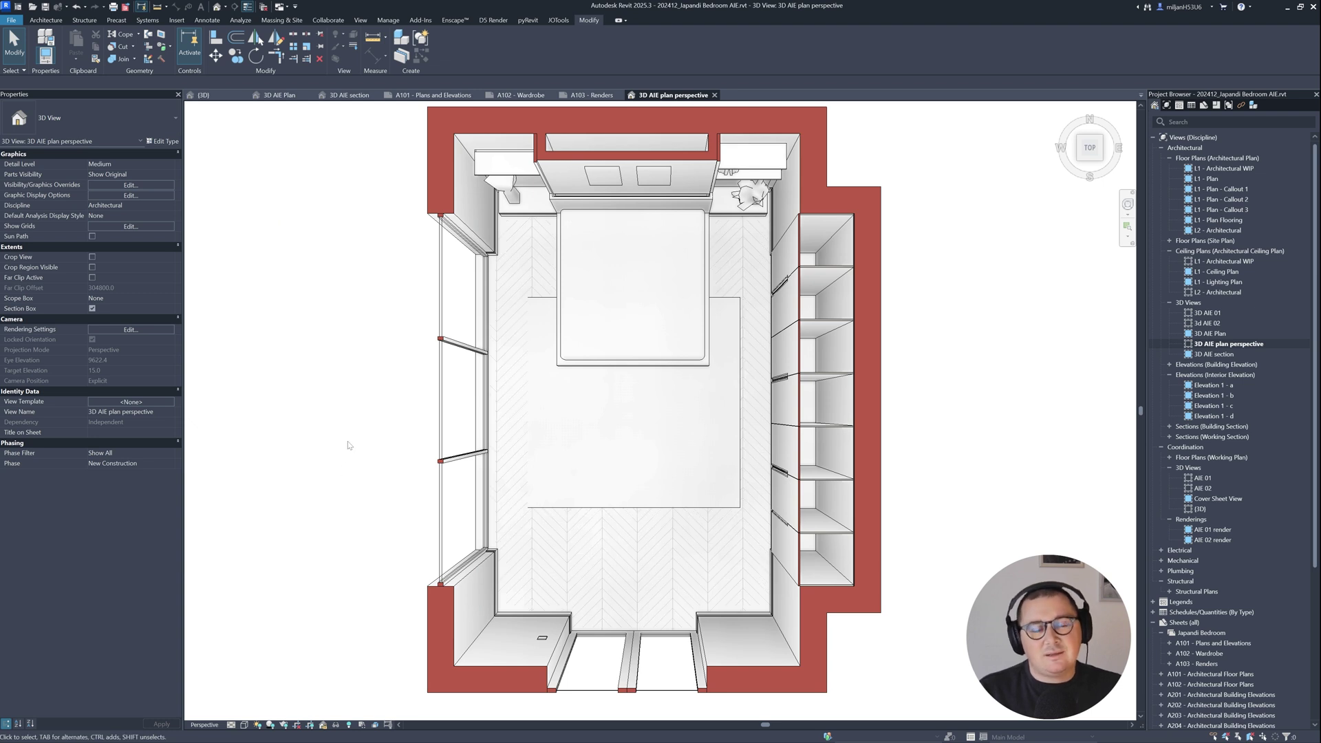
Change the Walls cut pattern foreground override to Diagonal Up in off-white, RGB 251-247-240
left_click(131, 185)
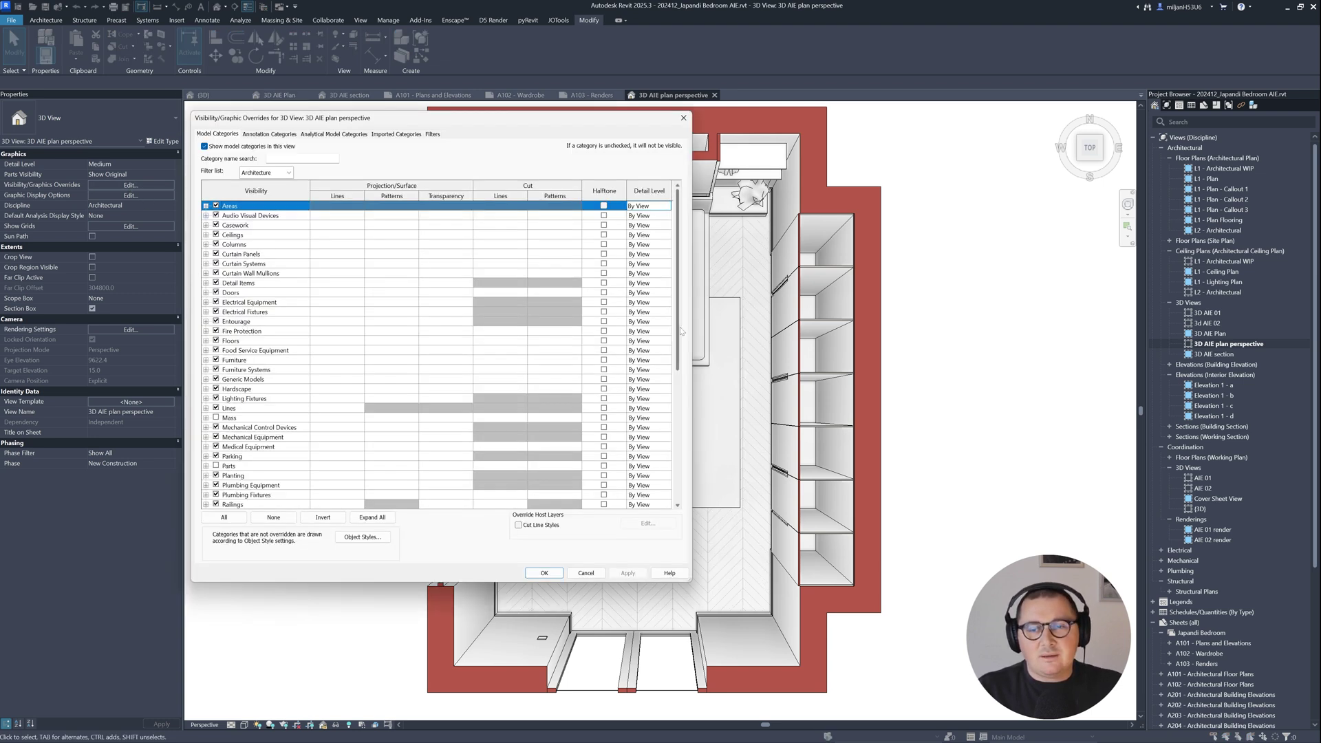
scroll(584, 406, "down", 8)
left_click(552, 495)
left_click(542, 495)
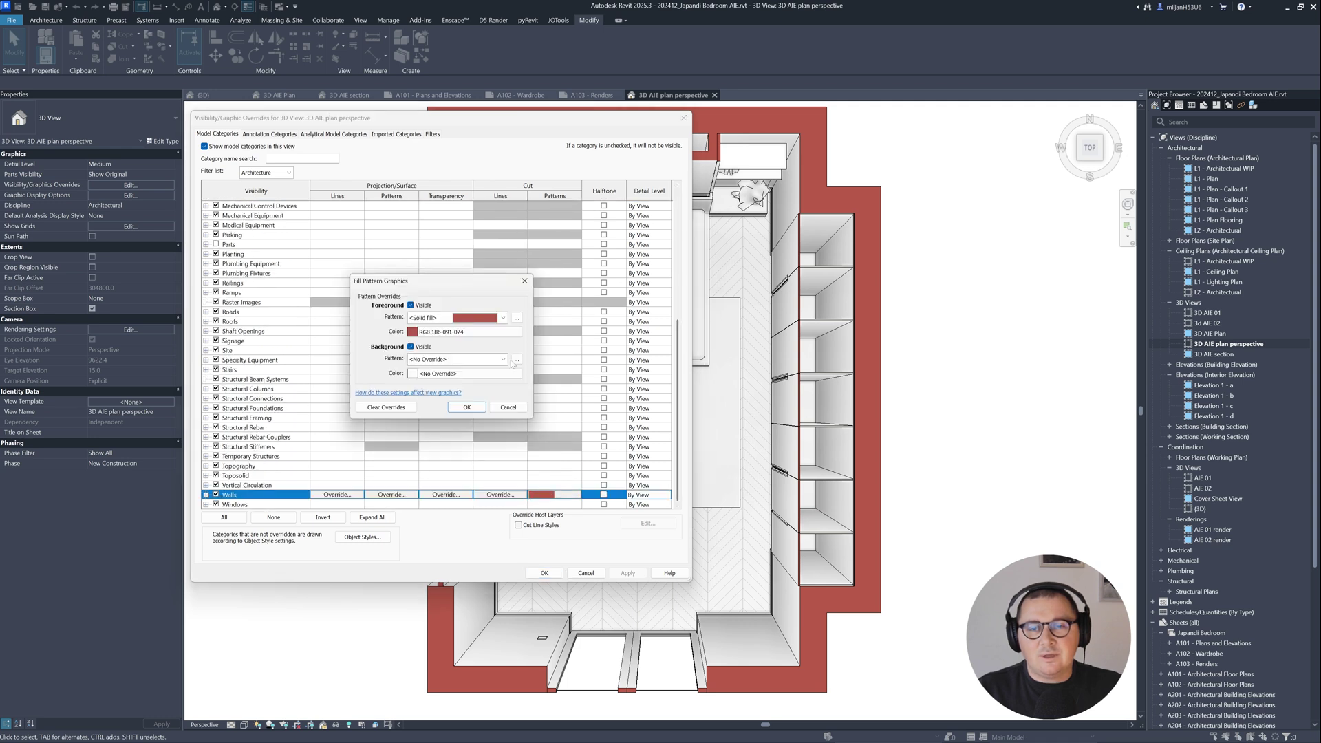
left_click(464, 318)
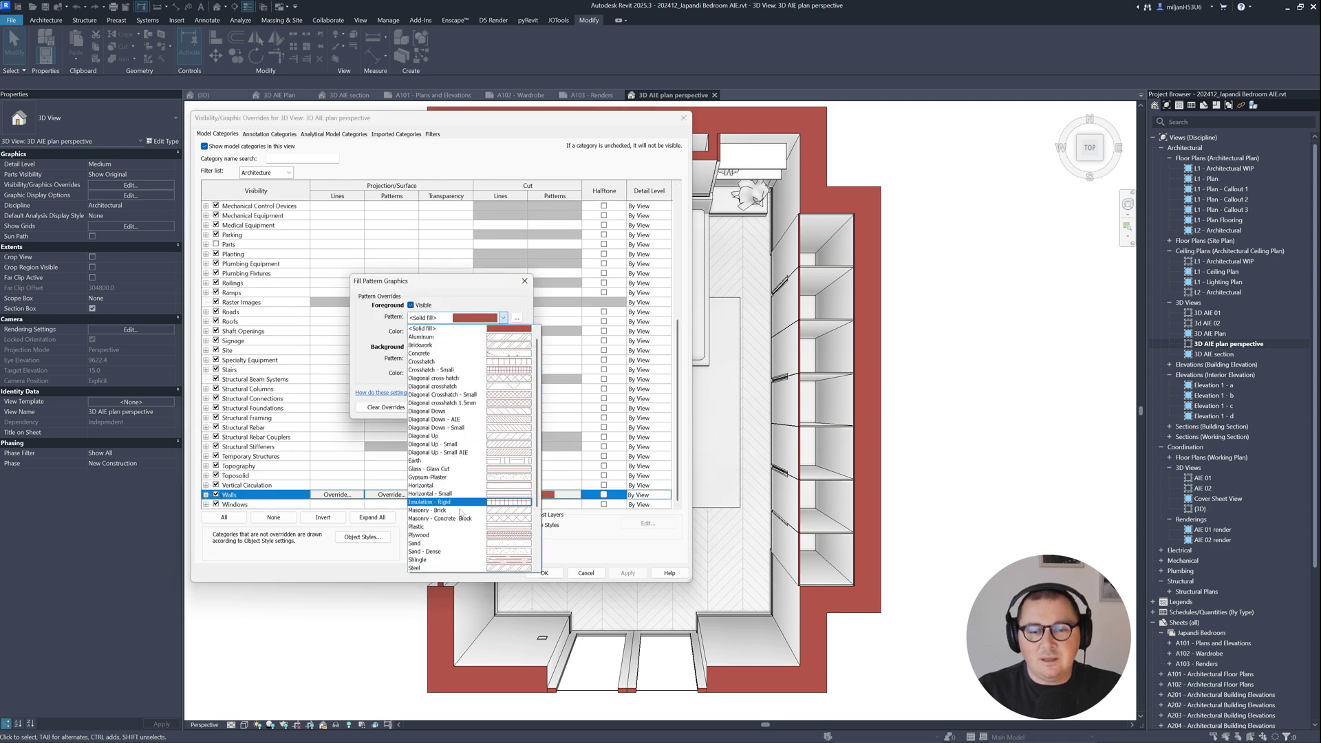
left_click(444, 435)
left_click(445, 333)
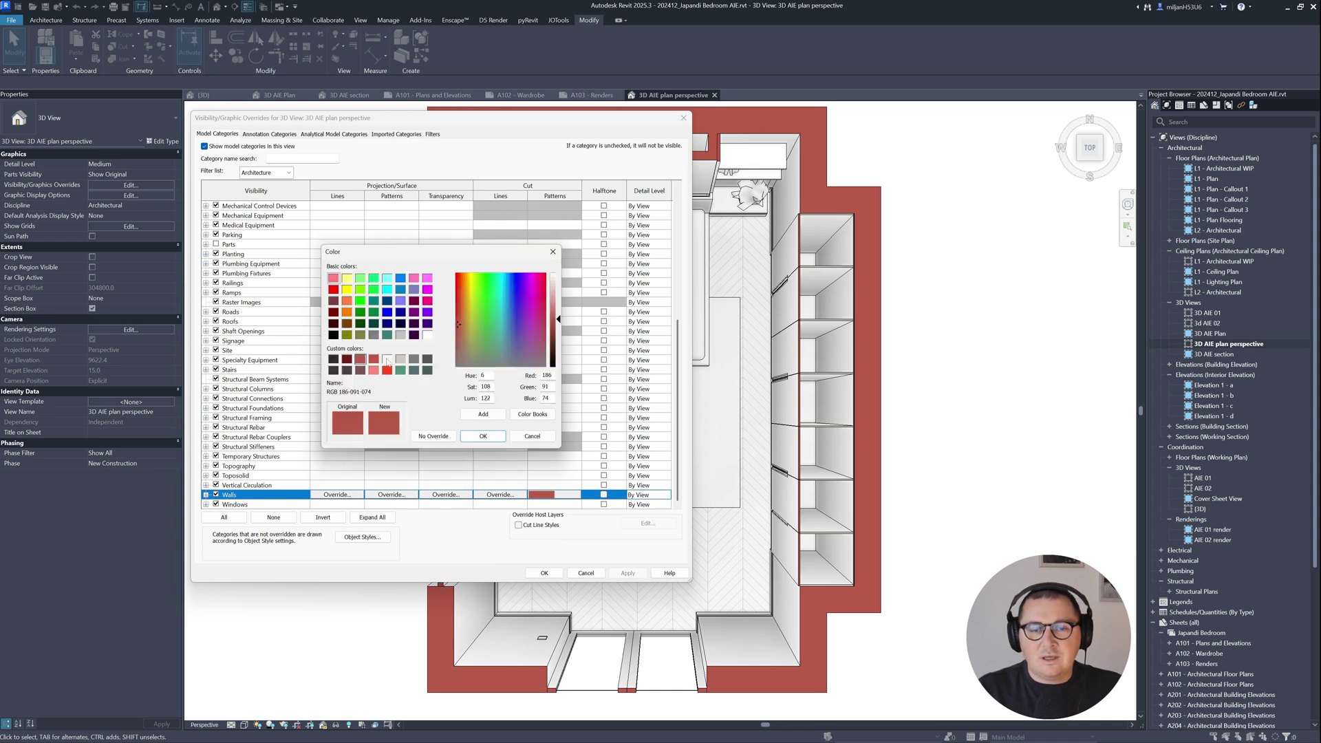
left_click(387, 359)
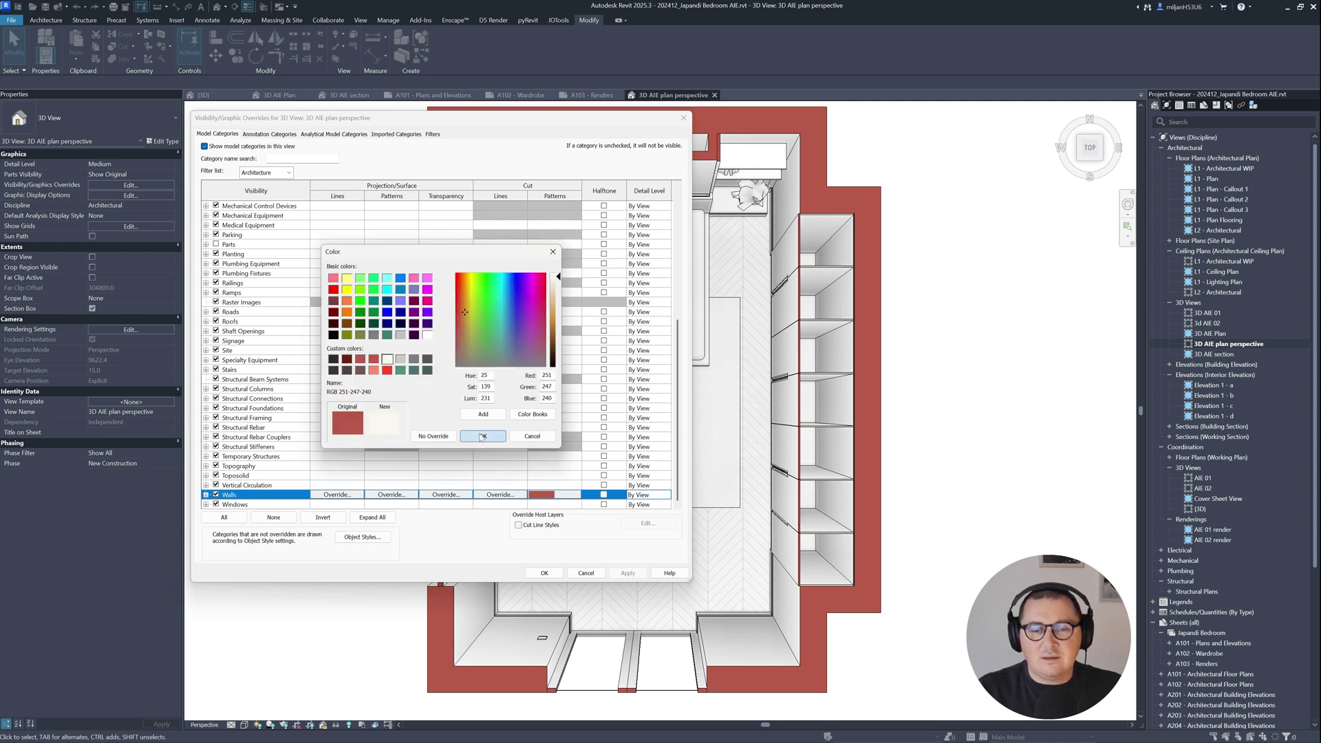
left_click(483, 435)
Override the Walls cut pattern background with a solid fill in grey, RGB 205-201-195, and apply the overrides
left_click(428, 359)
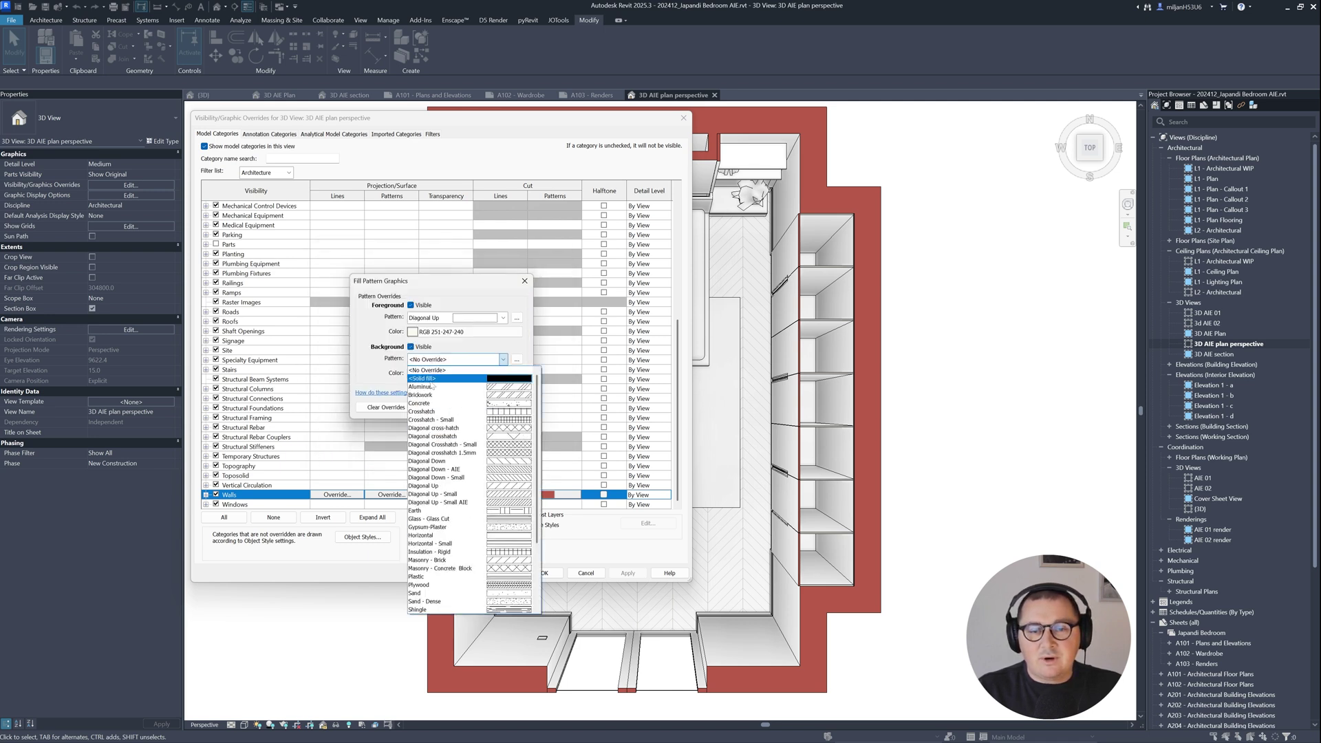
left_click(432, 384)
left_click(430, 373)
left_click(400, 359)
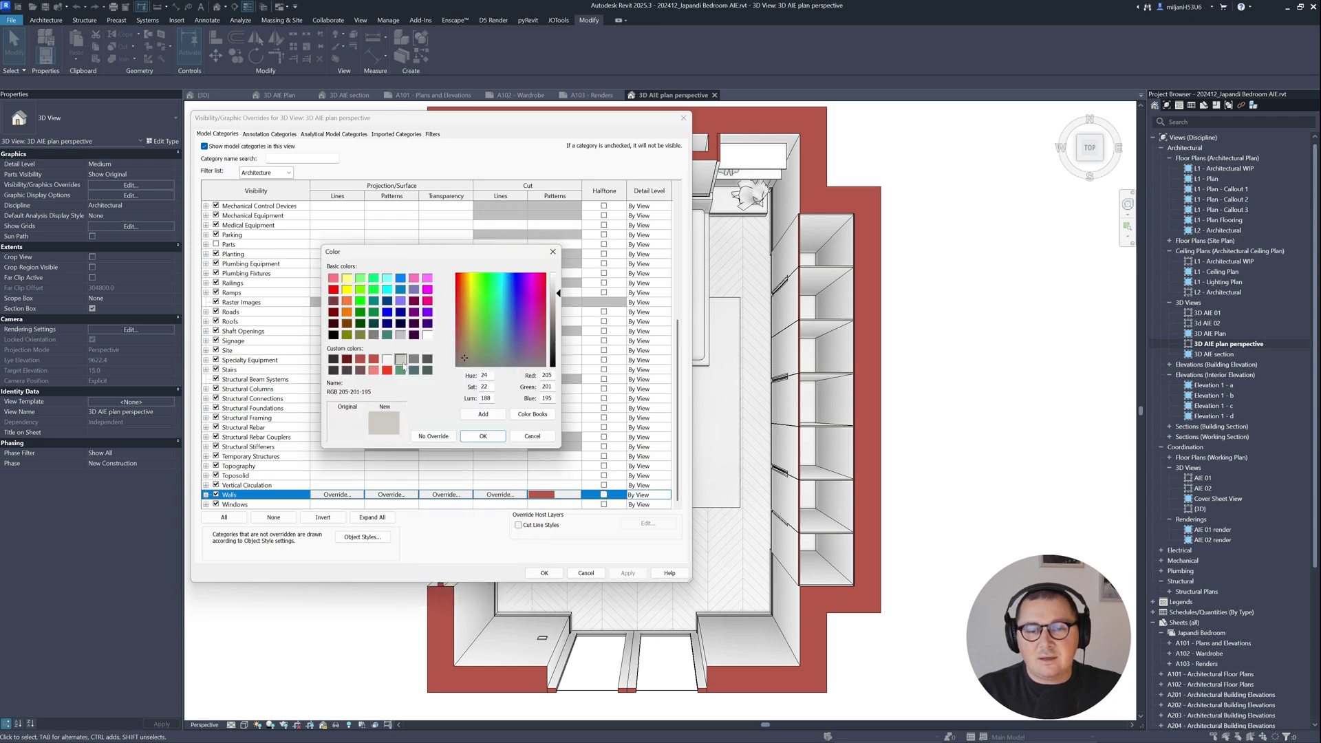
left_click(483, 435)
left_click(468, 409)
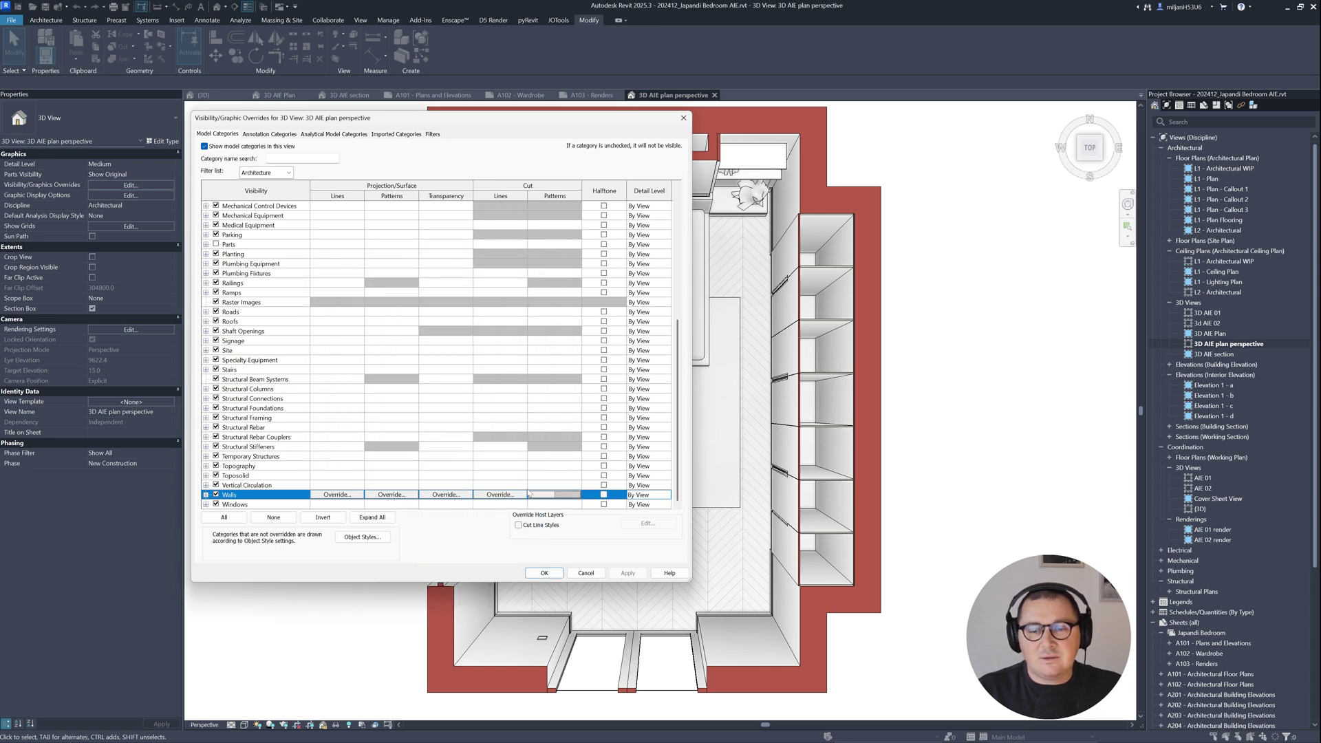
left_click(627, 573)
left_click(544, 573)
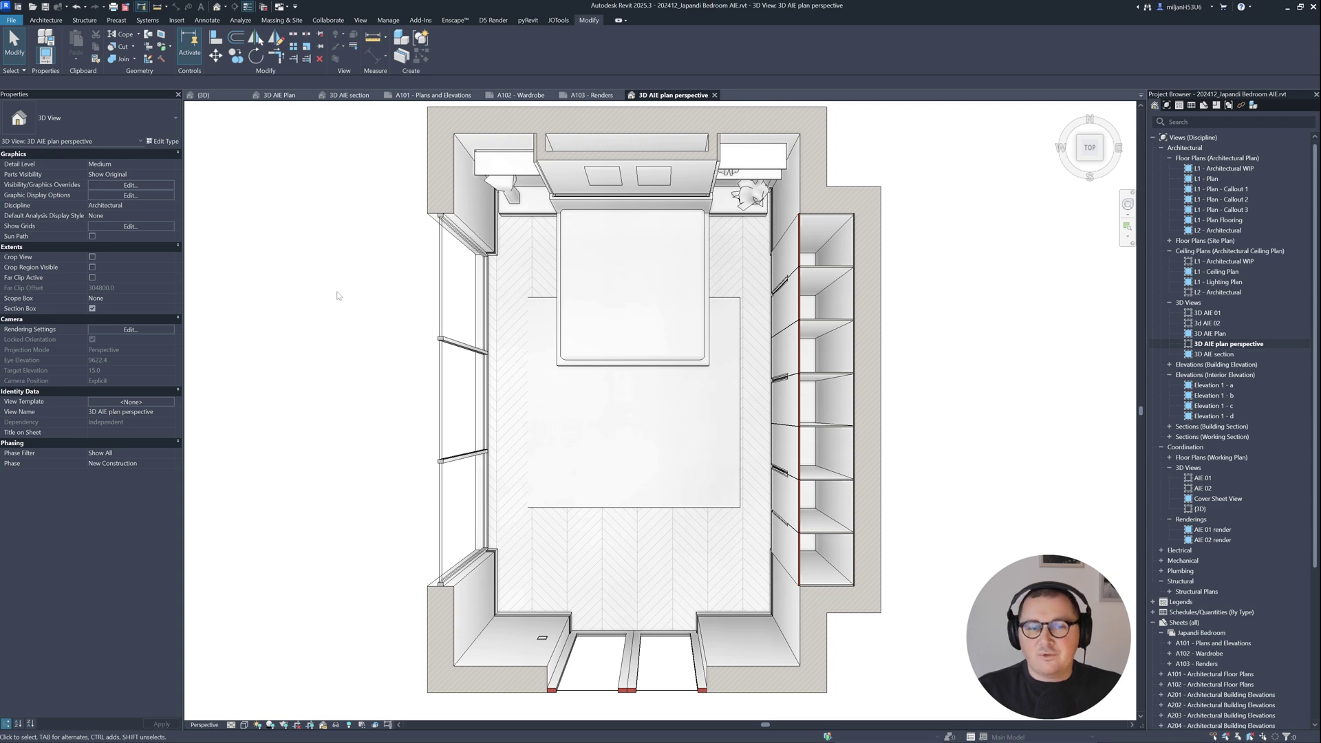
Crop the plan perspective view, fitting the crop region closely around the whole room, and leave the crop region hidden
left_click(92, 257)
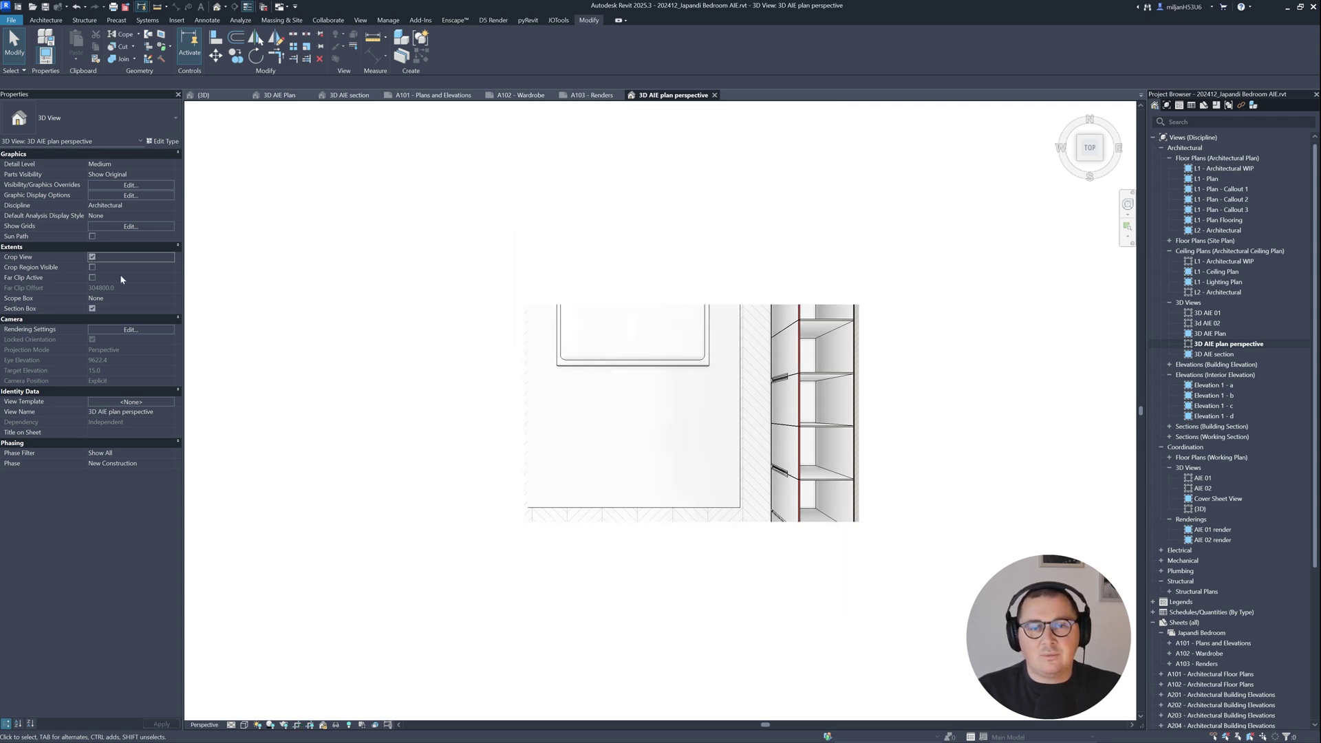
left_click(92, 268)
left_click(524, 377)
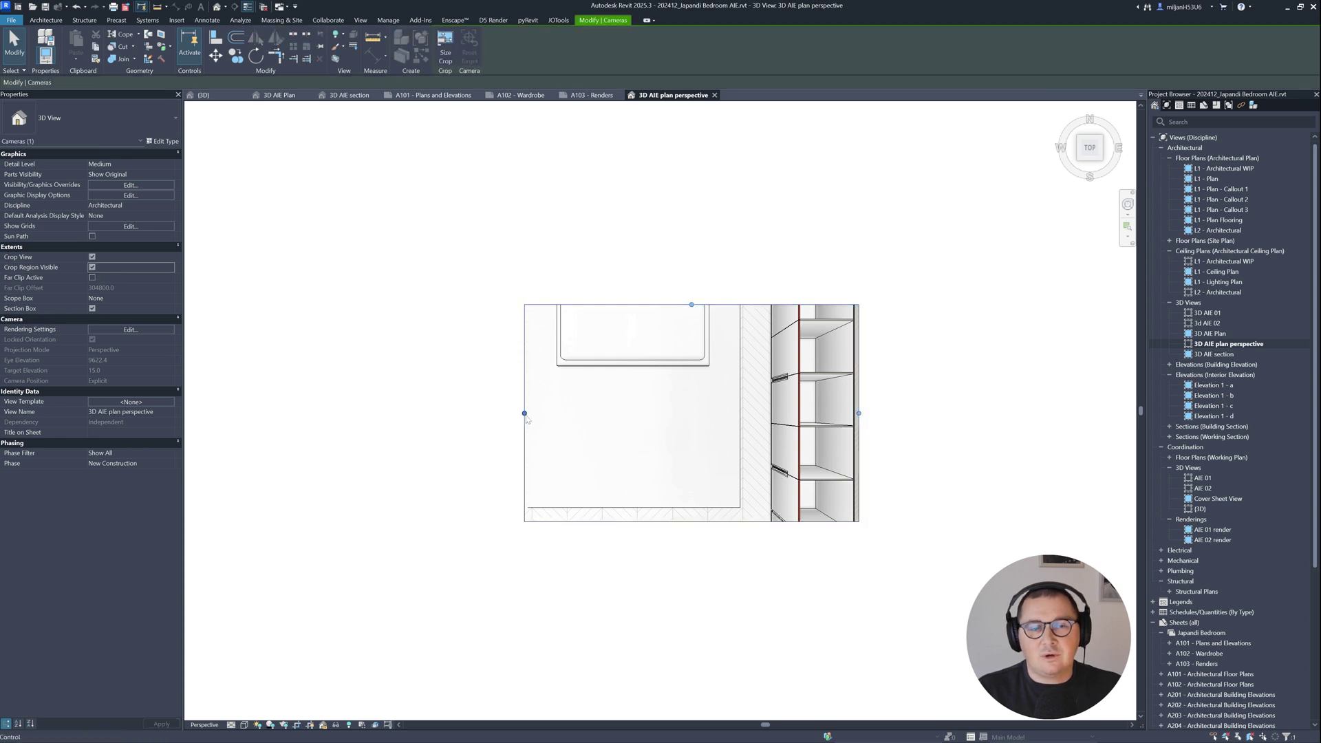
left_click_drag(524, 412, 301, 407)
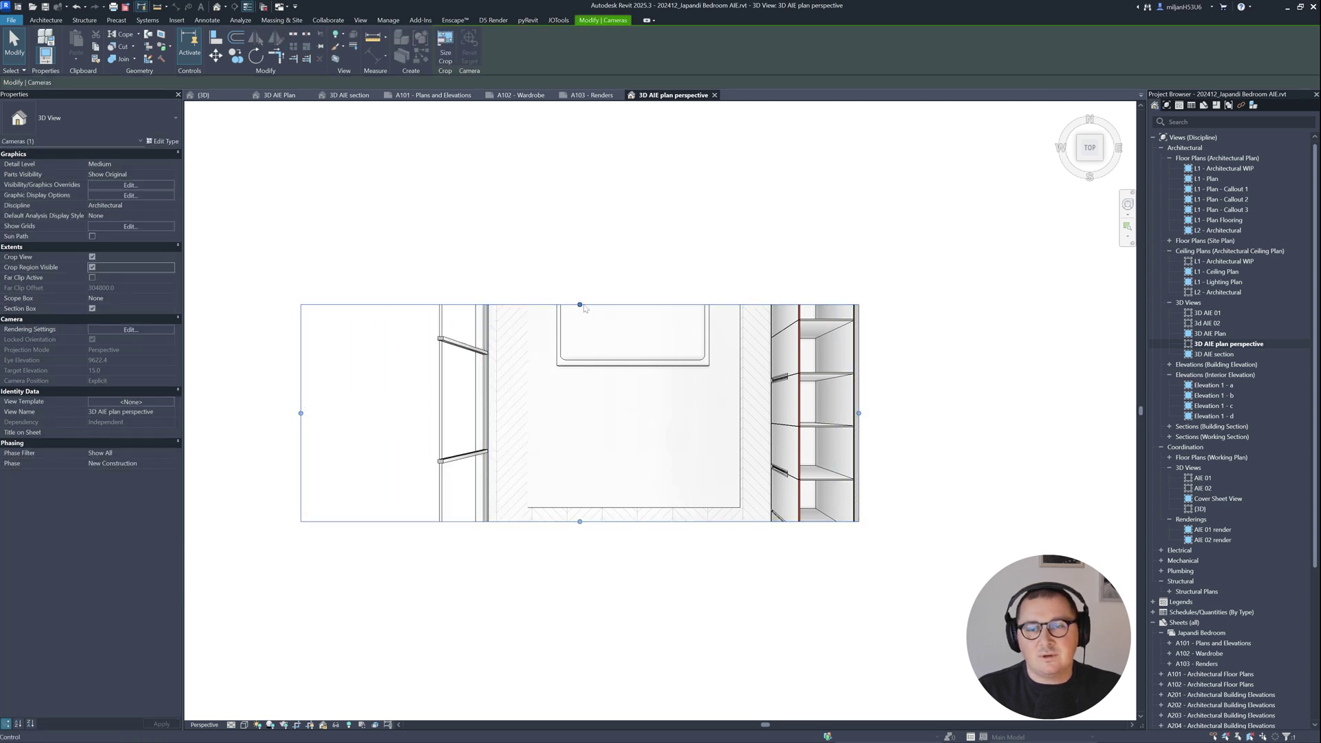
left_click_drag(580, 304, 579, 137)
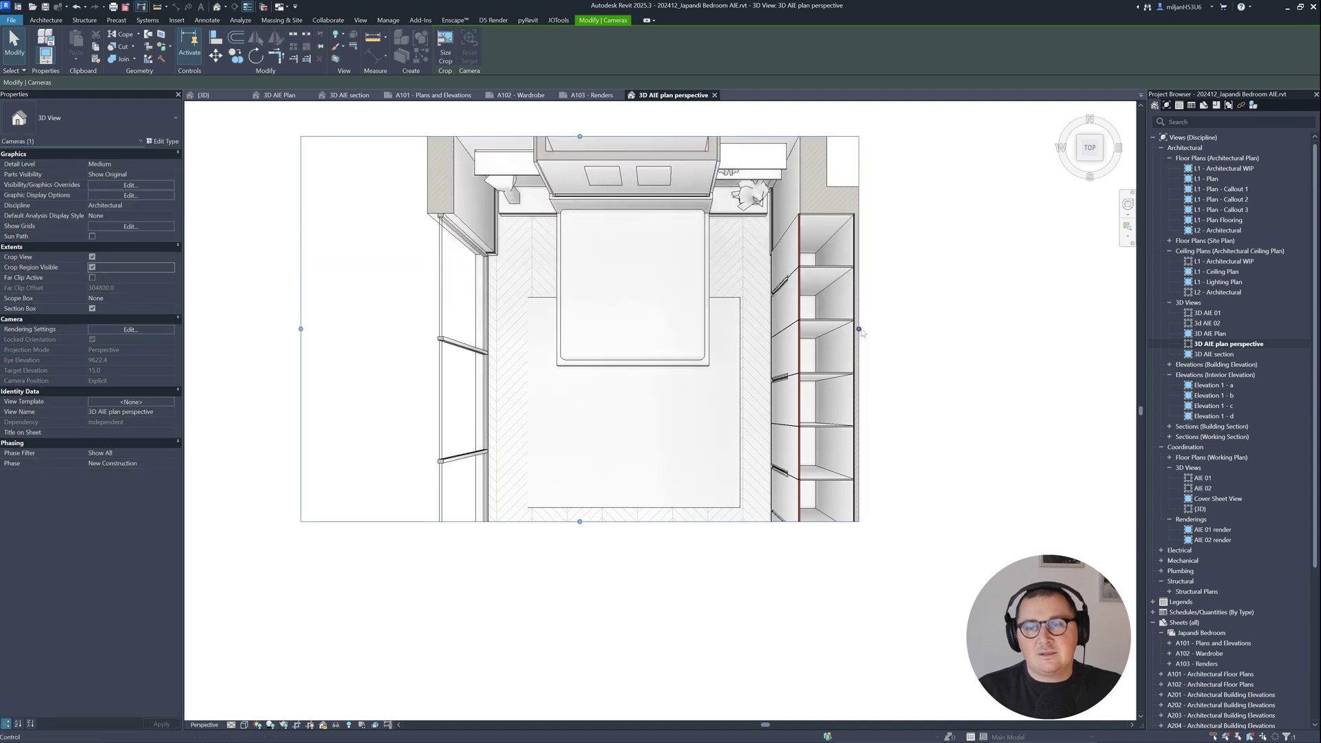
left_click_drag(858, 328, 921, 329)
left_click_drag(613, 527, 611, 695)
left_click_drag(611, 205, 607, 166)
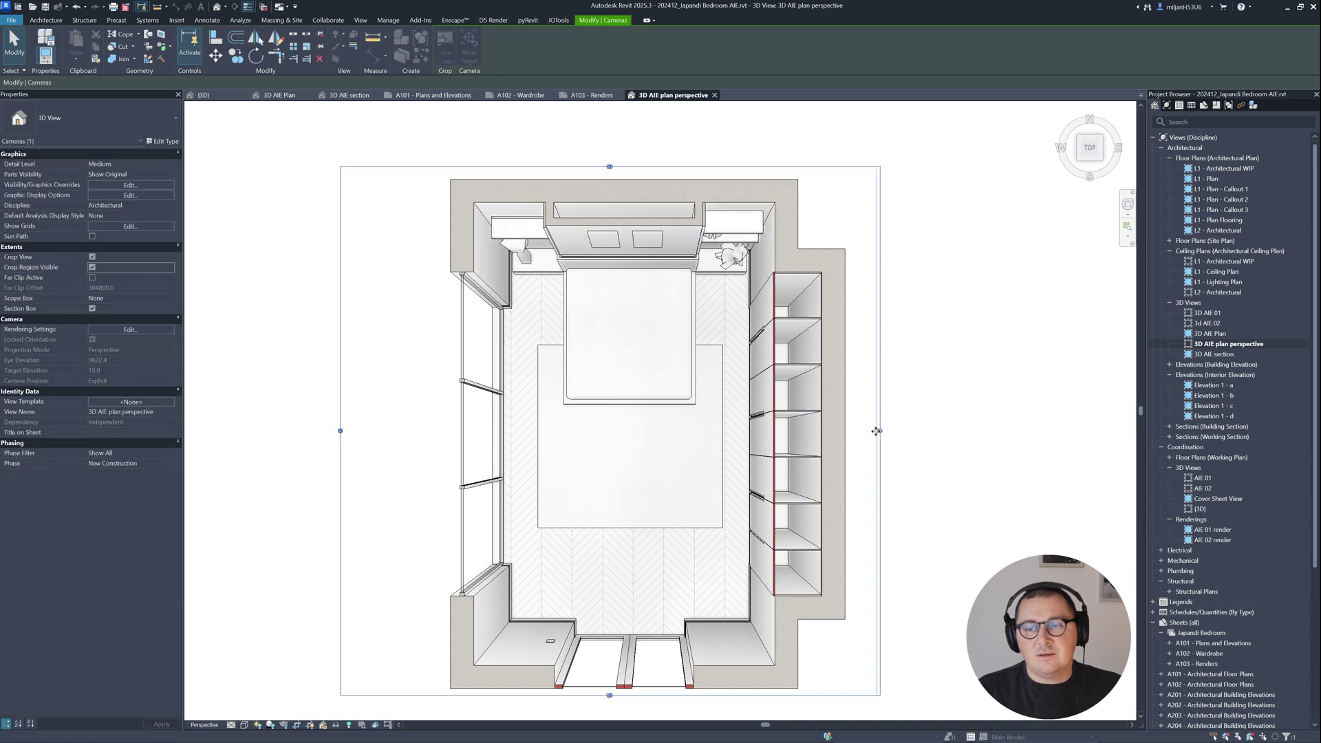
left_click_drag(341, 430, 427, 433)
left_click(390, 455)
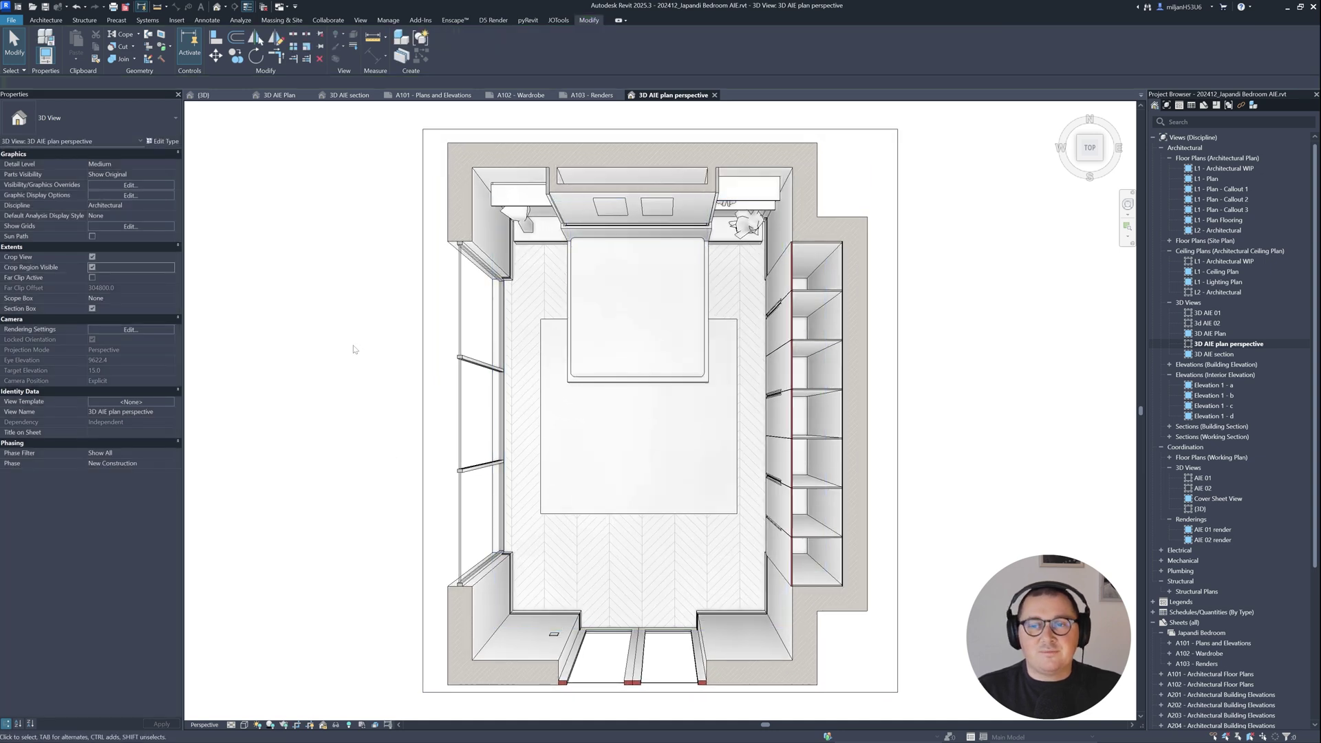
left_click(92, 267)
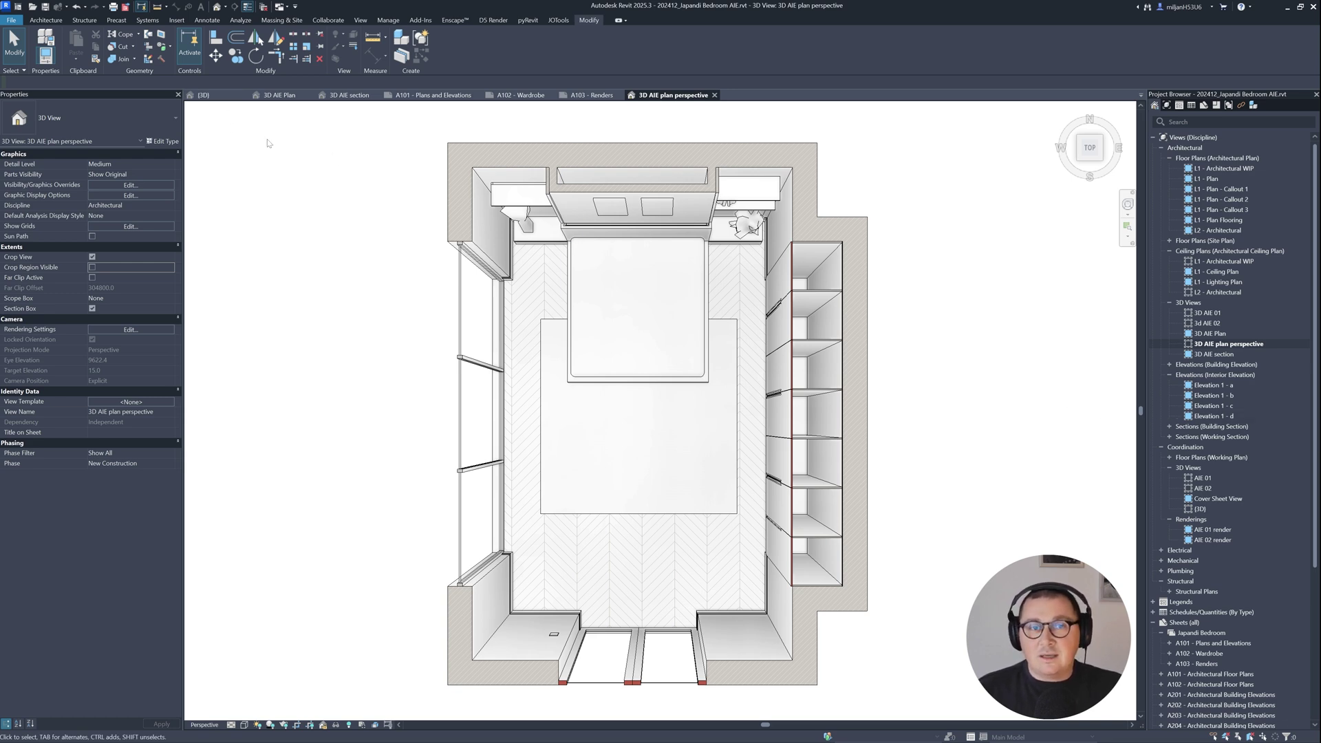
Duplicate the default {3D} view and rename the copy as 3D AIE section perspective
left_click(211, 98)
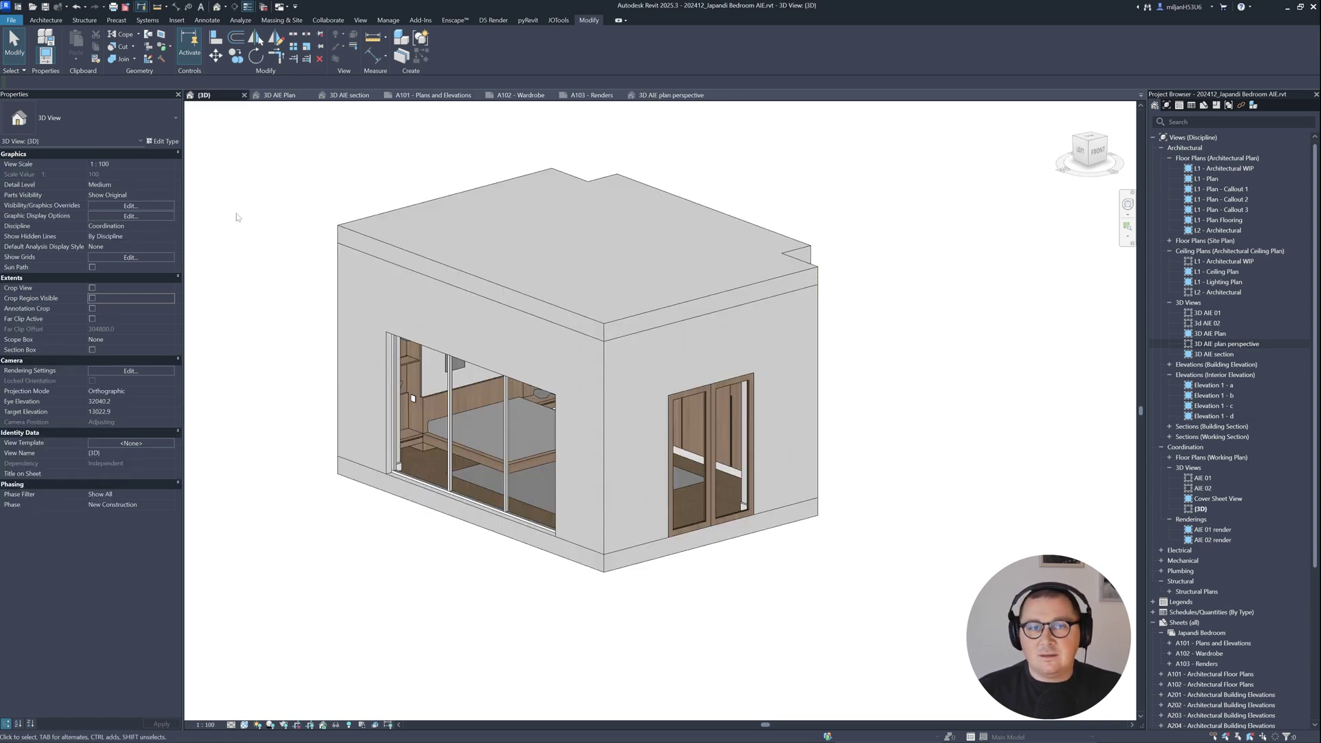
right_click(1200, 511)
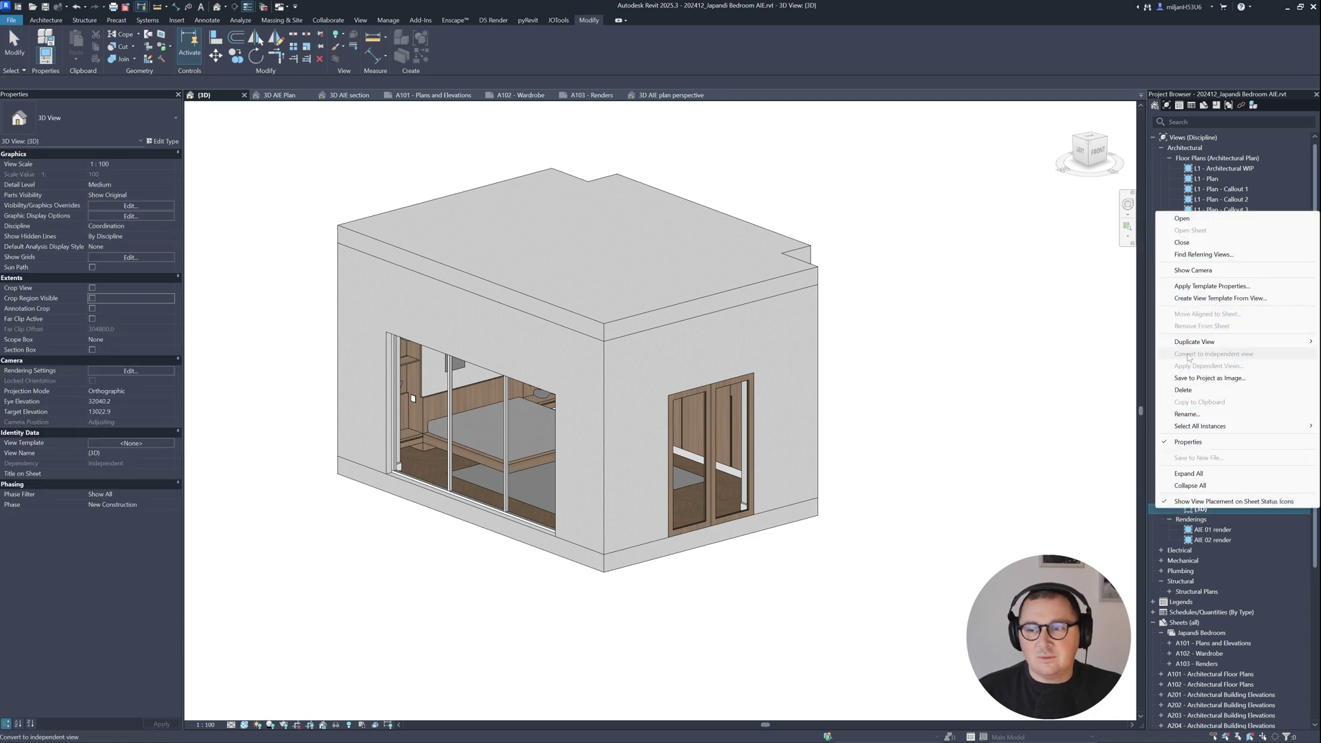
mouse_move(1169, 342)
left_click(1115, 344)
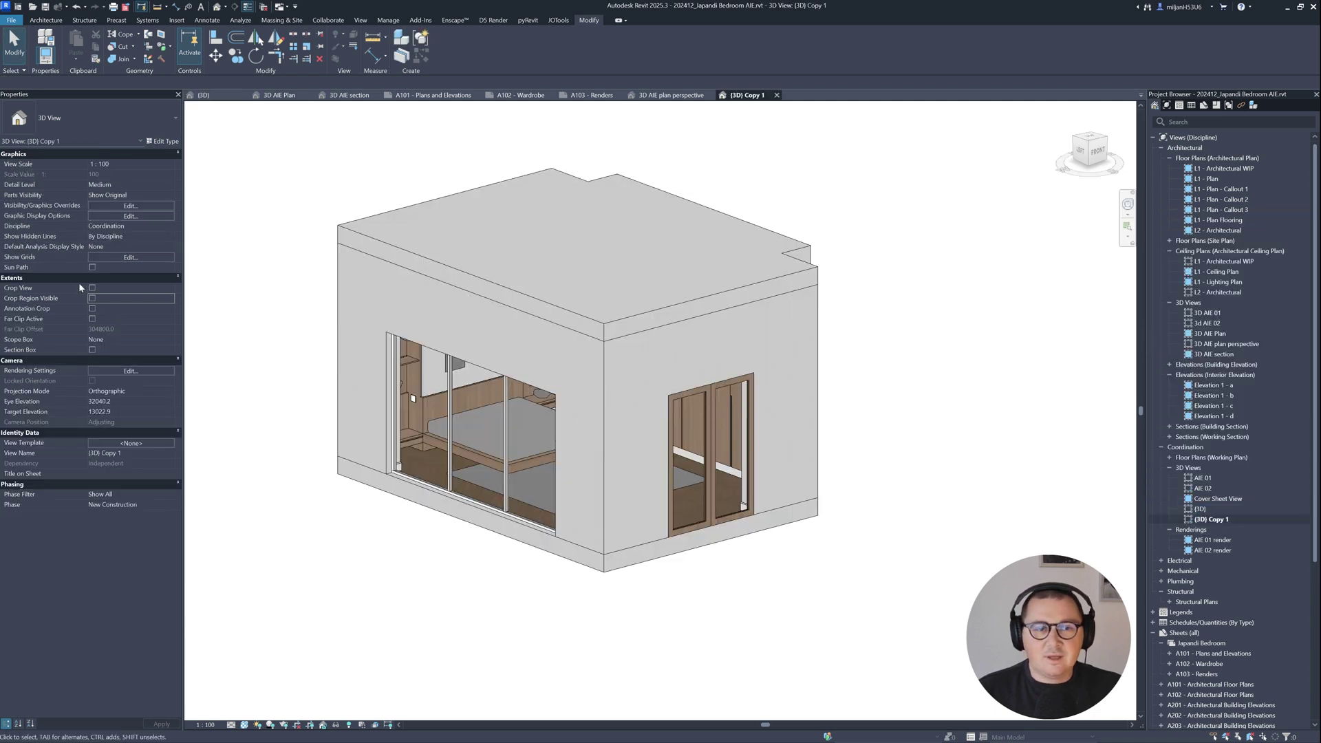
left_click(120, 452)
type("3D AIE section per")
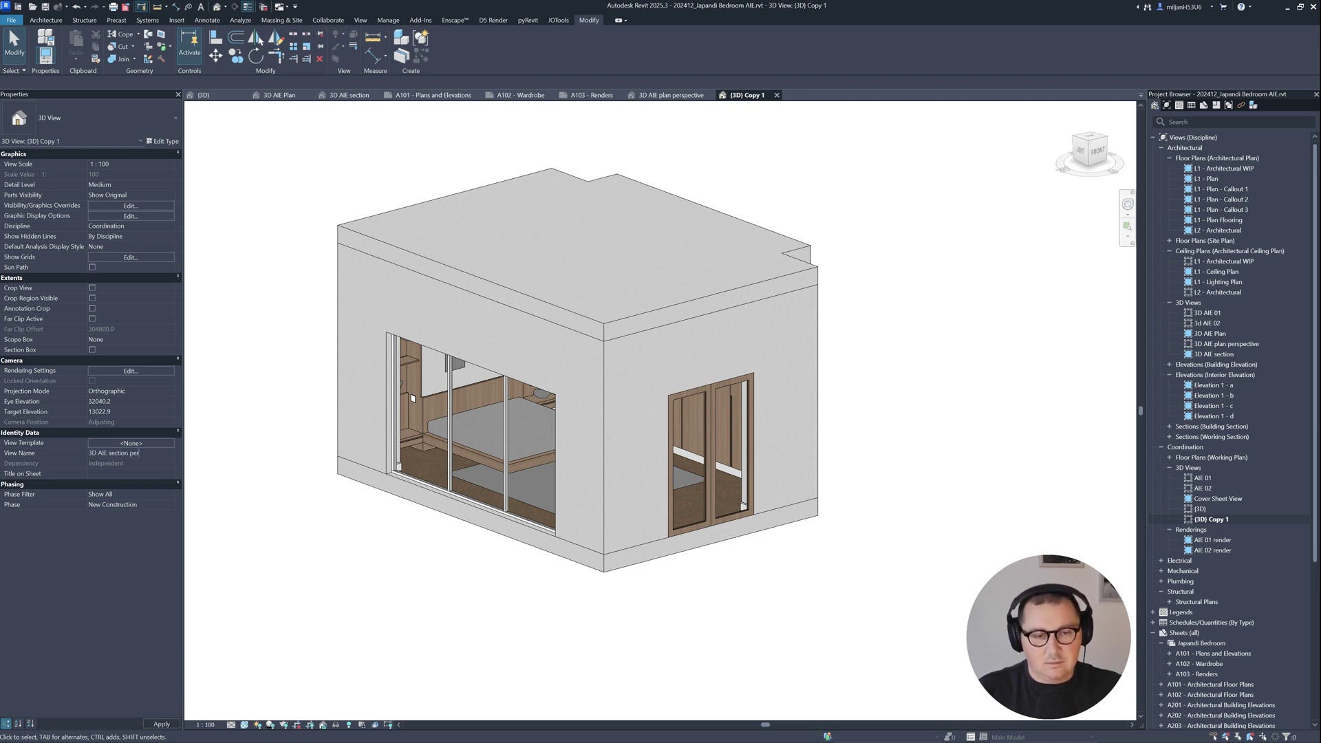
type("spective")
key("Return")
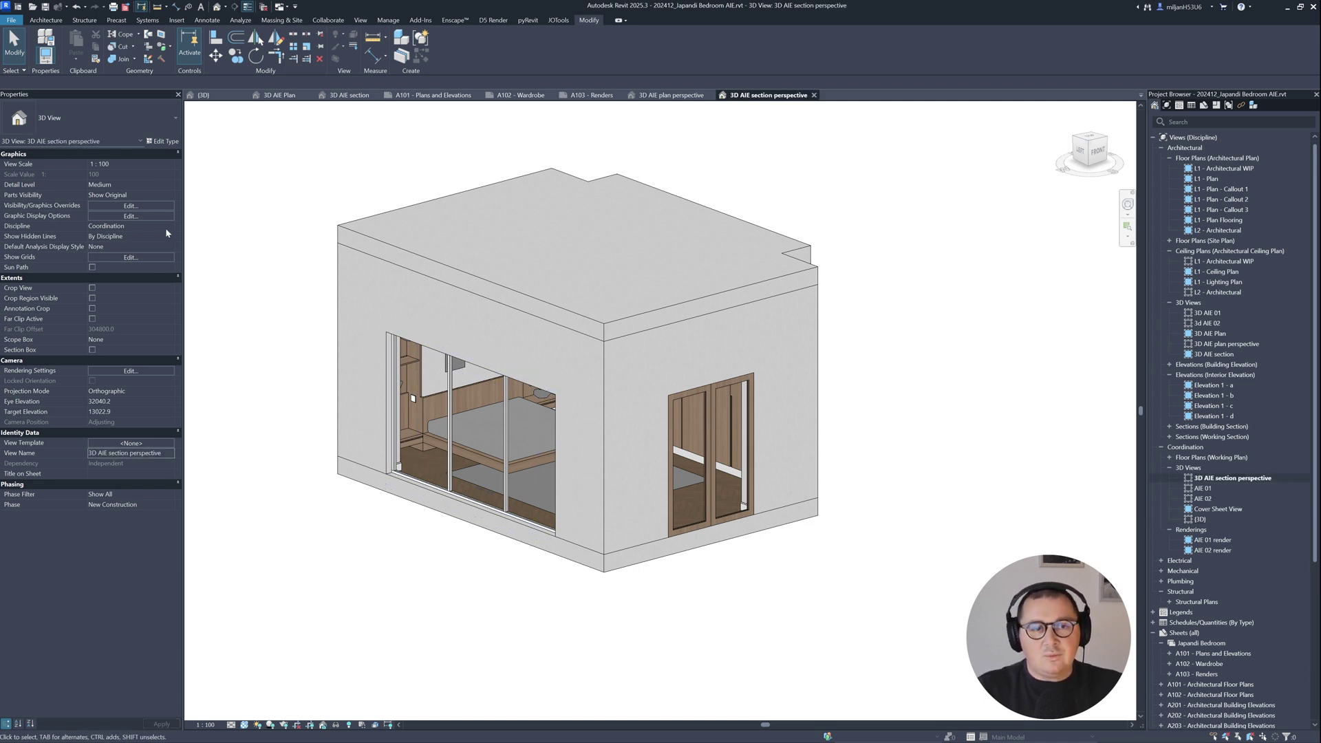
Set the new view's discipline to Architectural and orient the view to Section 2
left_click(171, 231)
left_click(104, 237)
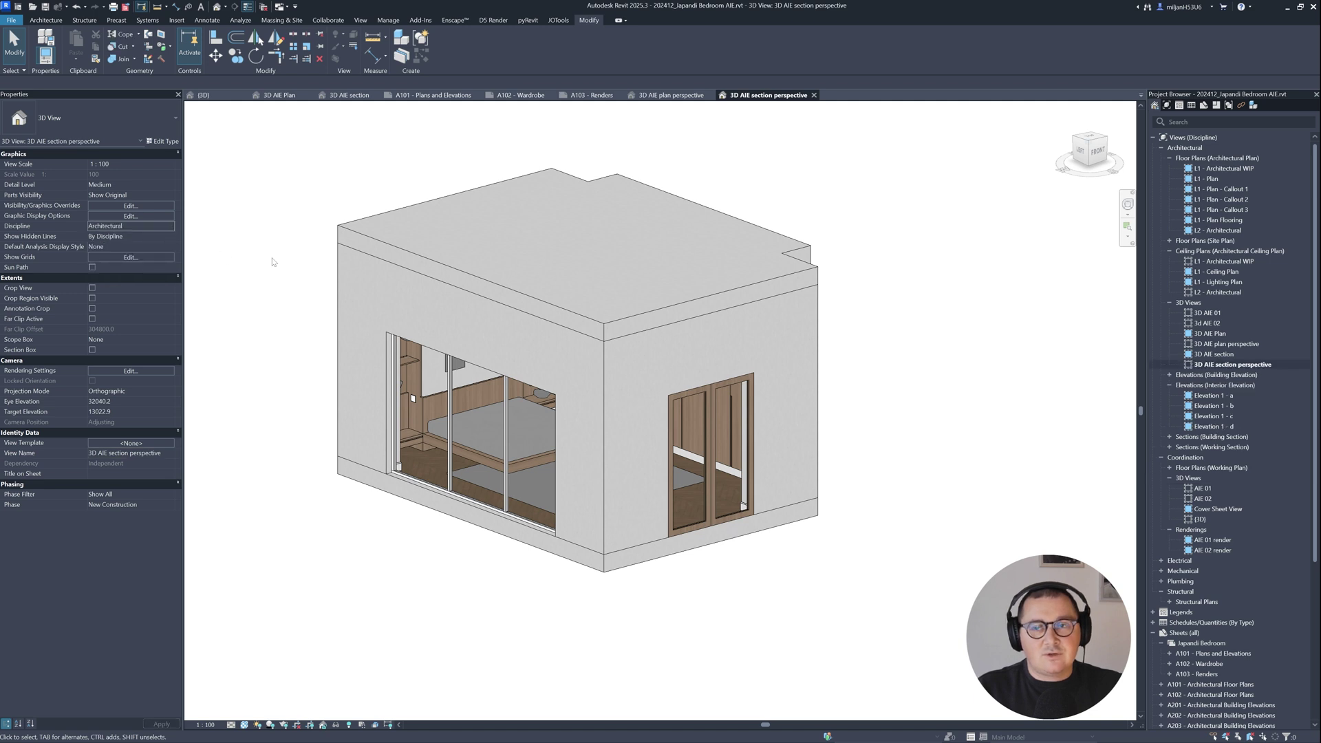
right_click(1092, 157)
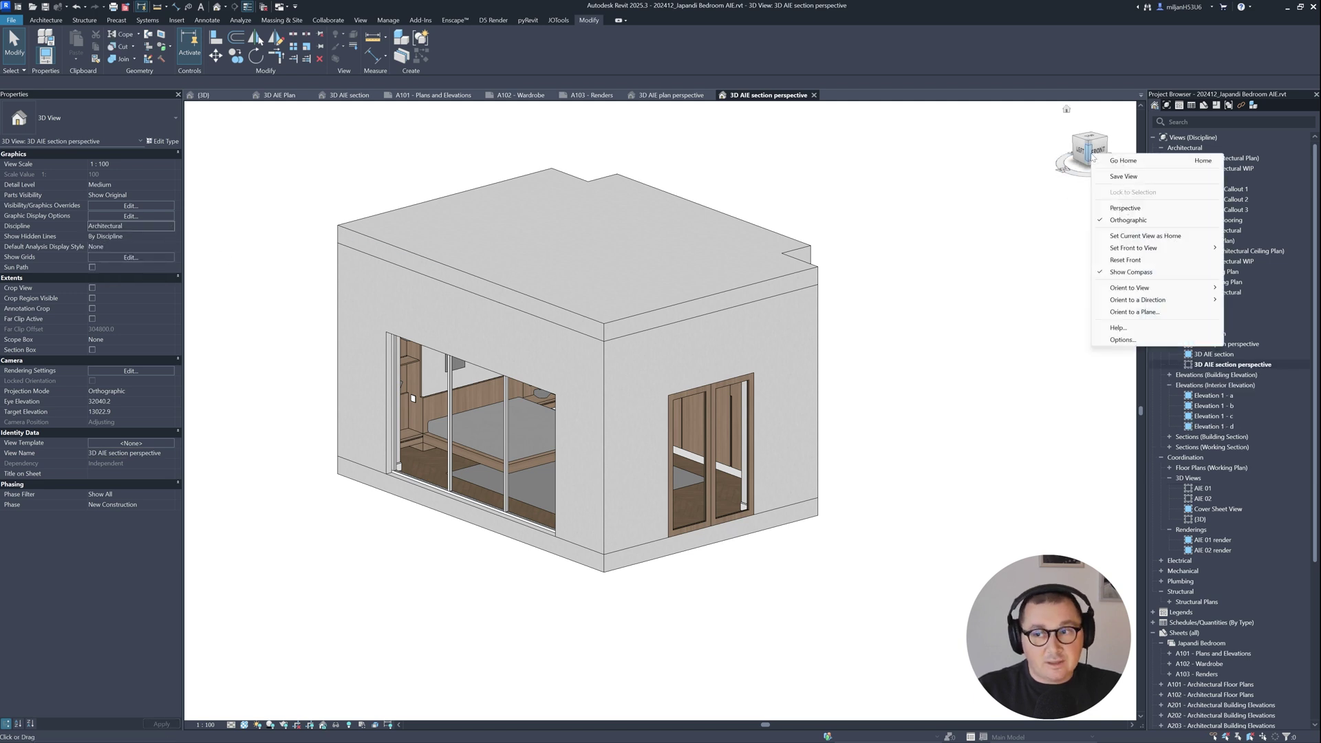
mouse_move(1170, 288)
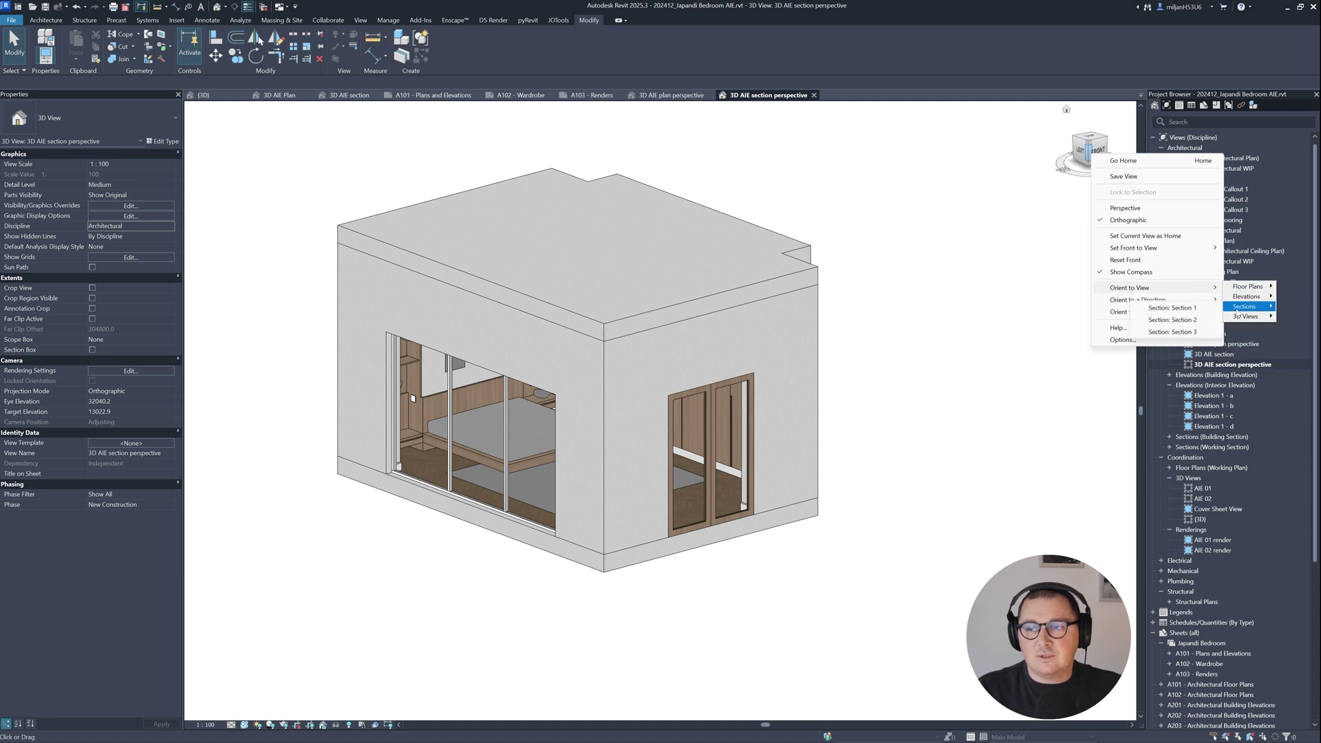
left_click(1172, 320)
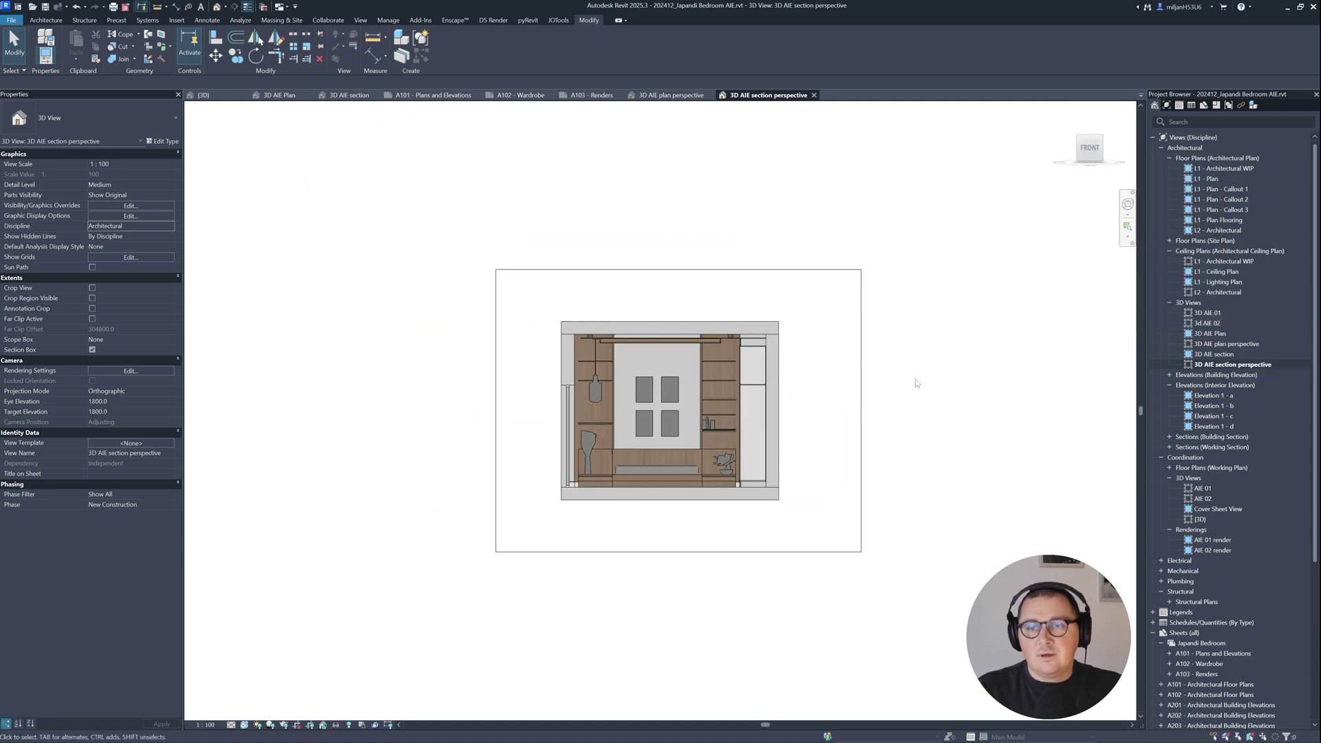
Set the view scale to 1:50 and switch the section view from orthographic to perspective projection
left_click(205, 724)
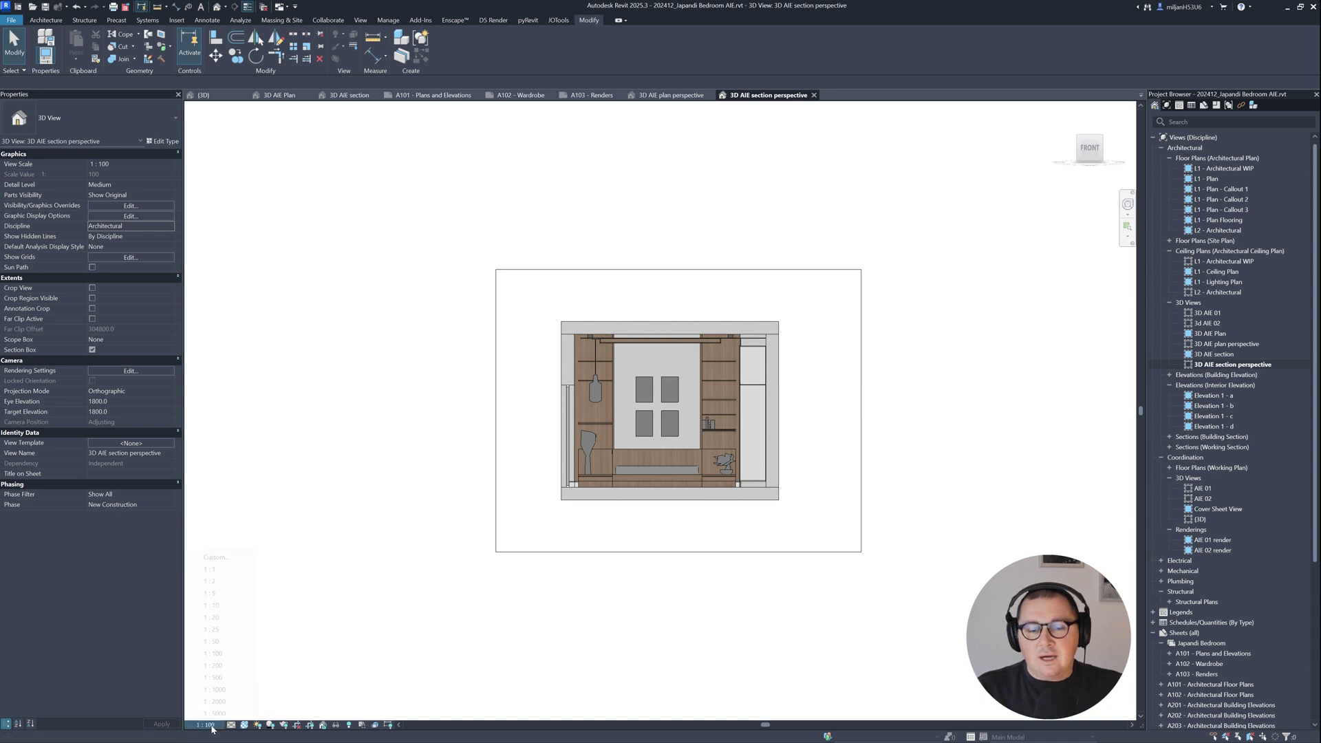
left_click(219, 642)
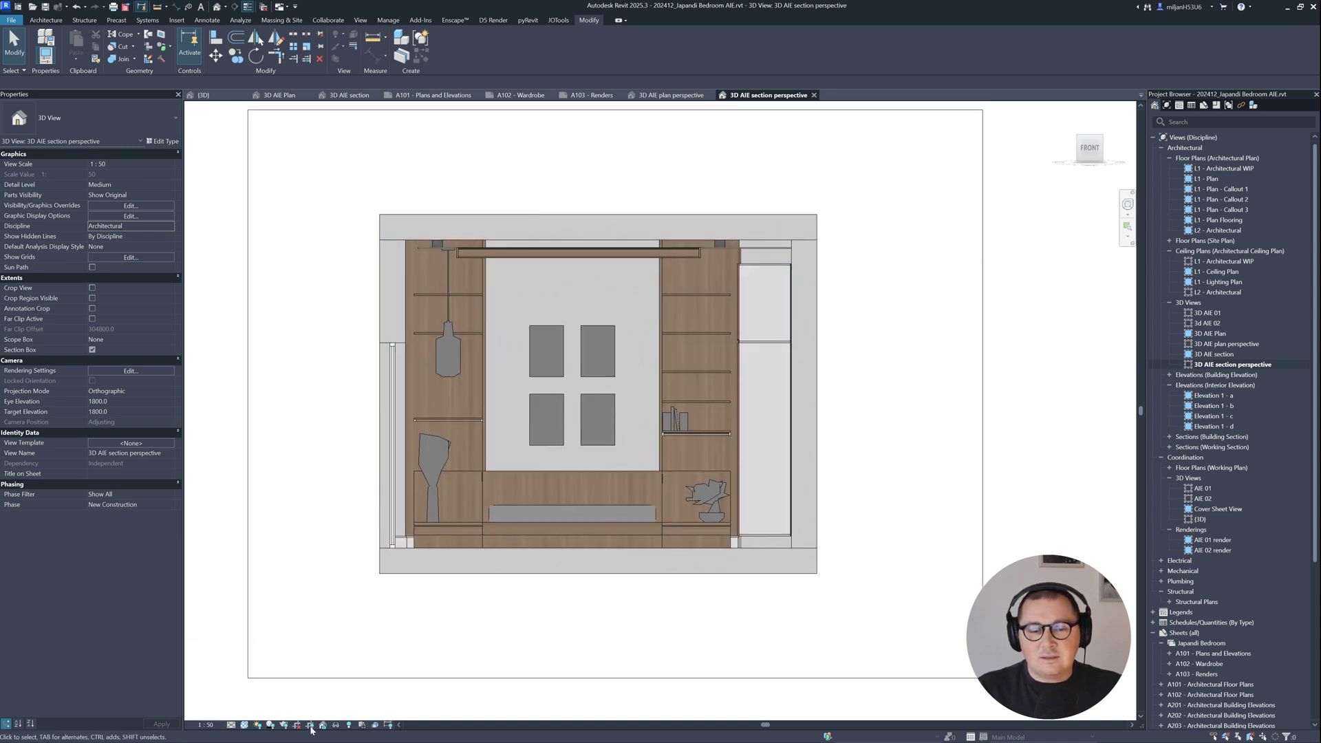
key("z")
key("f")
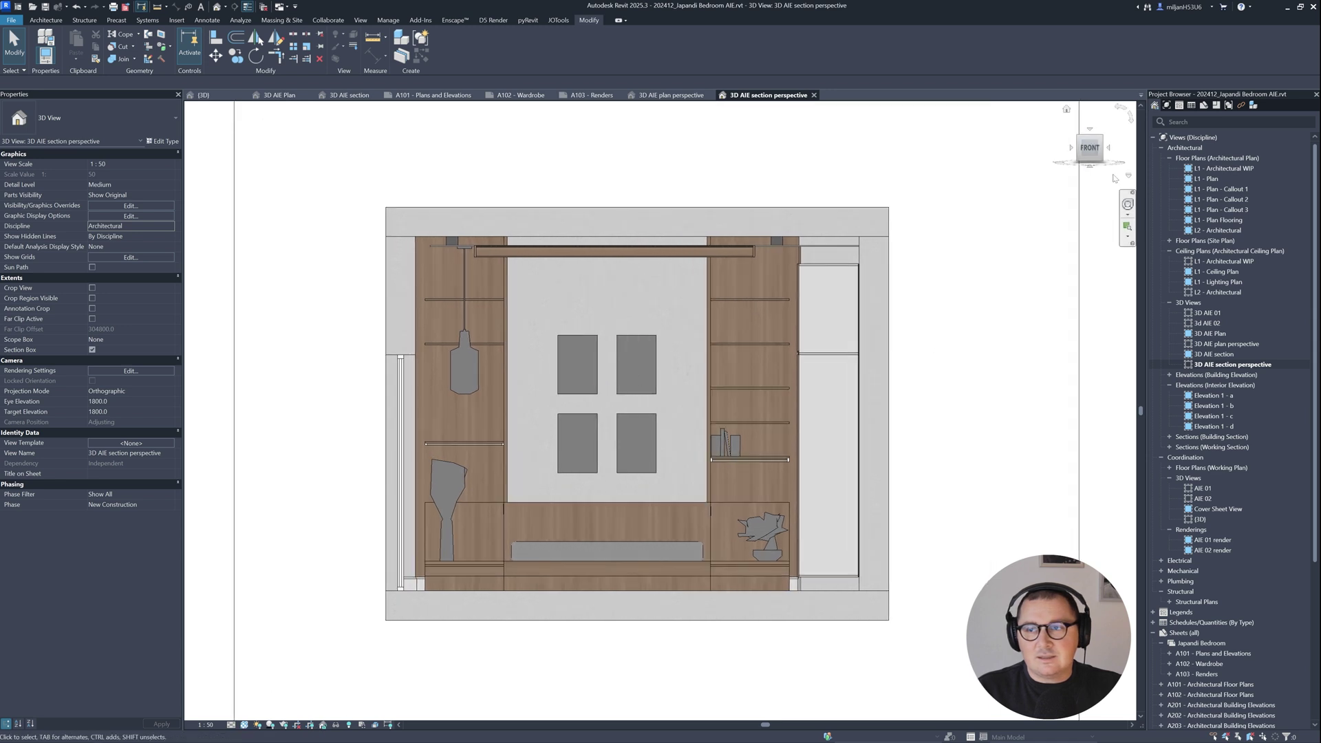
right_click(1088, 151)
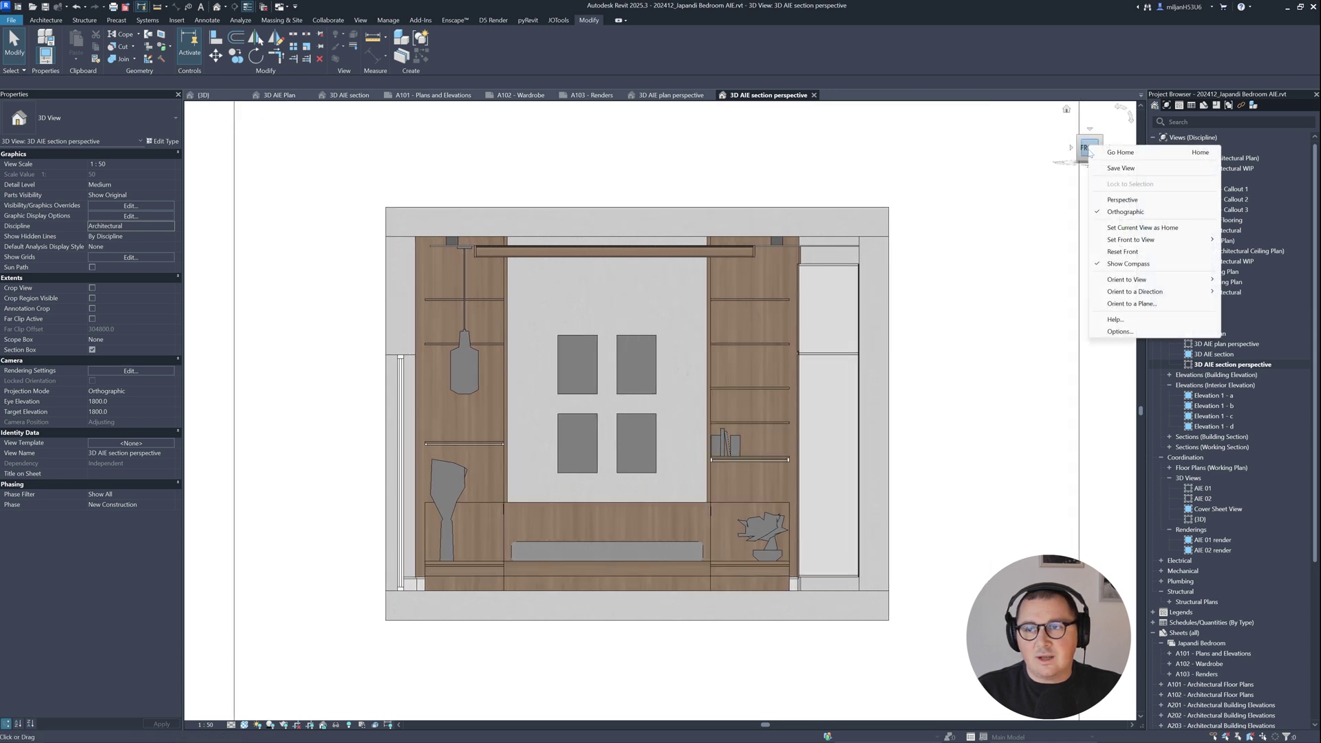
left_click(1114, 199)
scroll(571, 430, "up", 3)
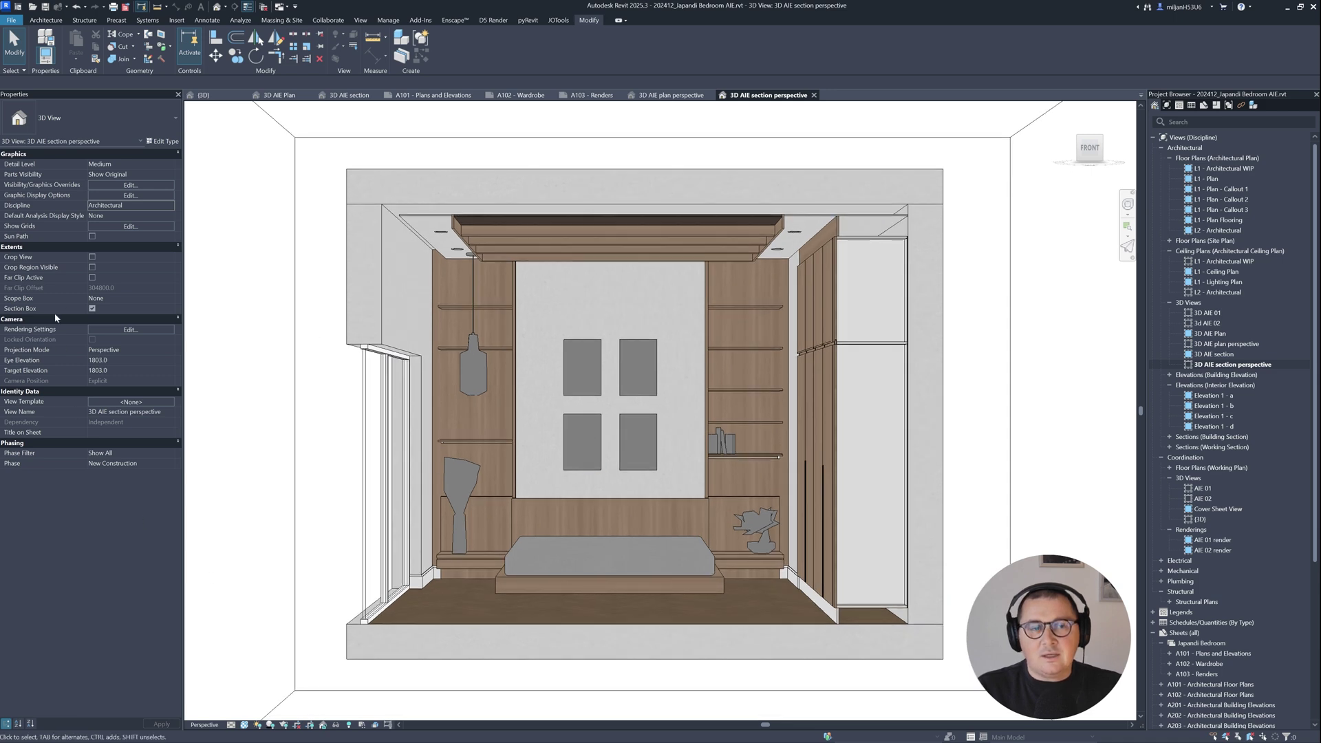
Enable cast shadows and ambient shadows in the section perspective's graphic display options
left_click(108, 197)
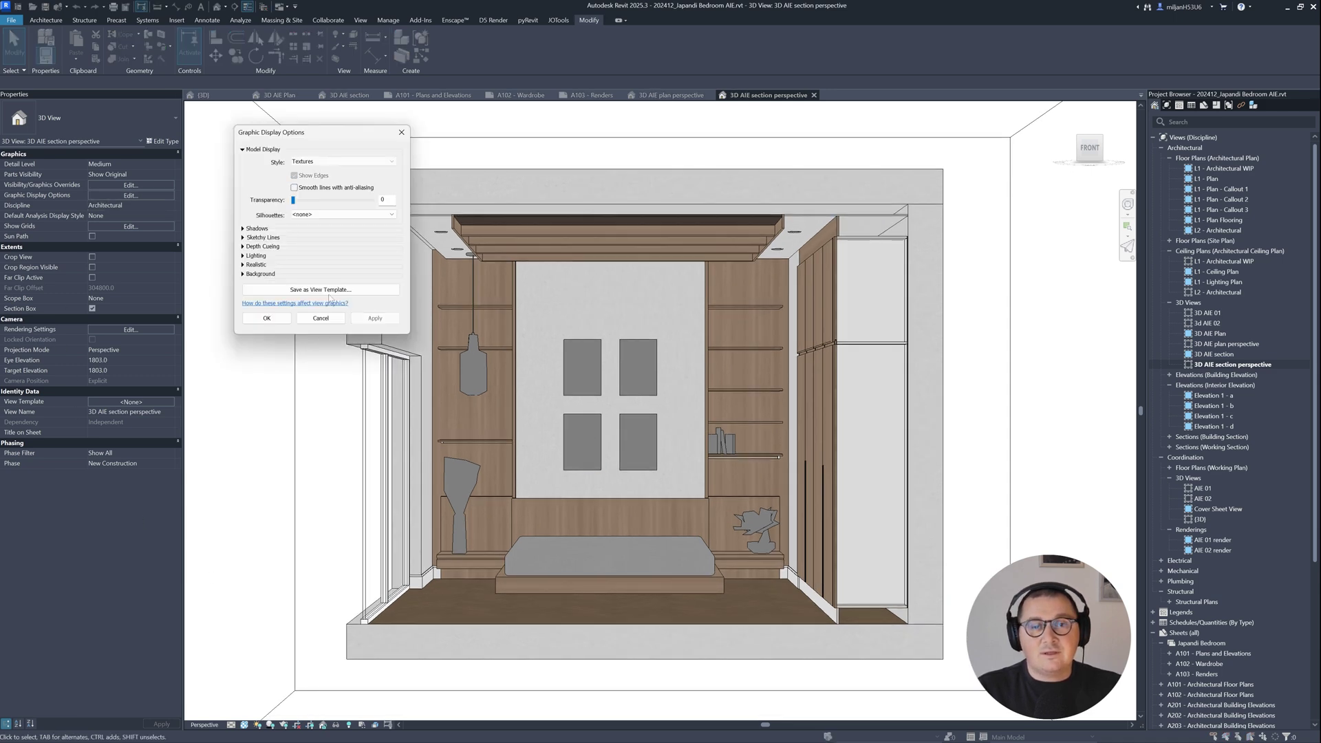
left_click(243, 229)
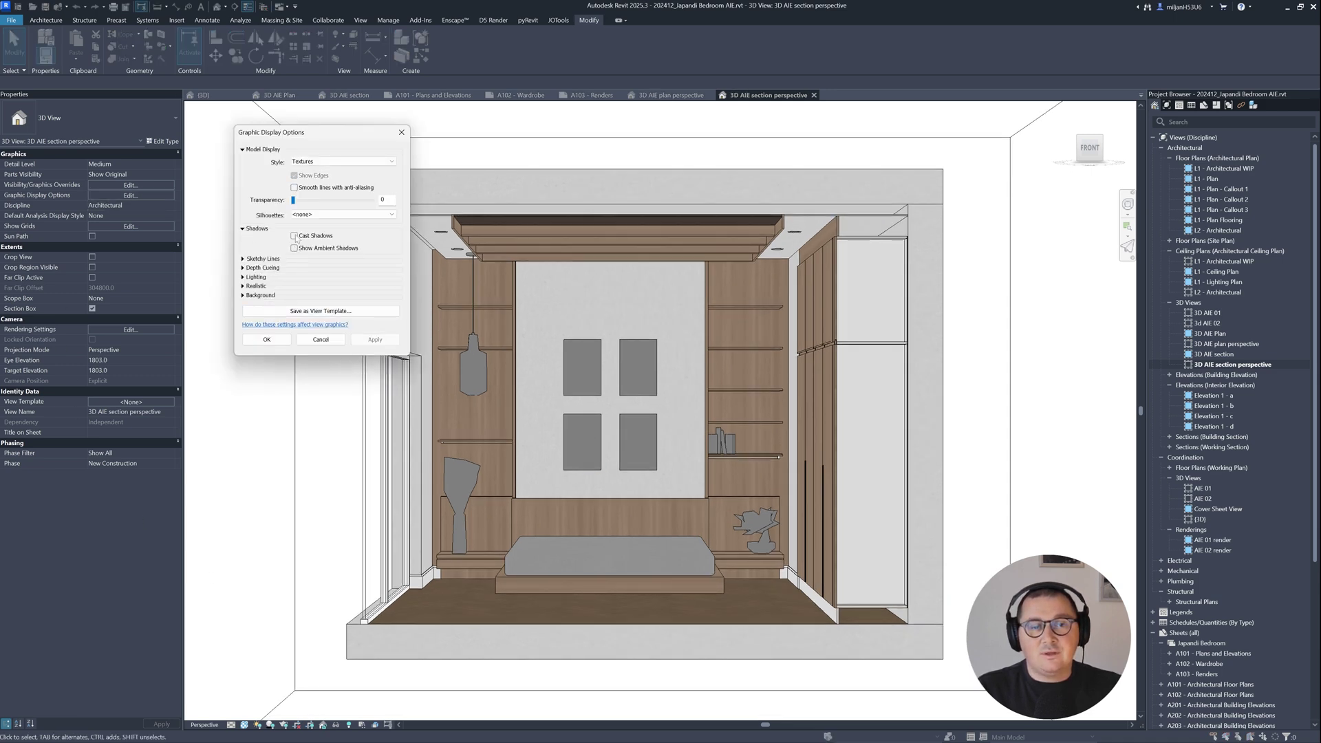
left_click(294, 236)
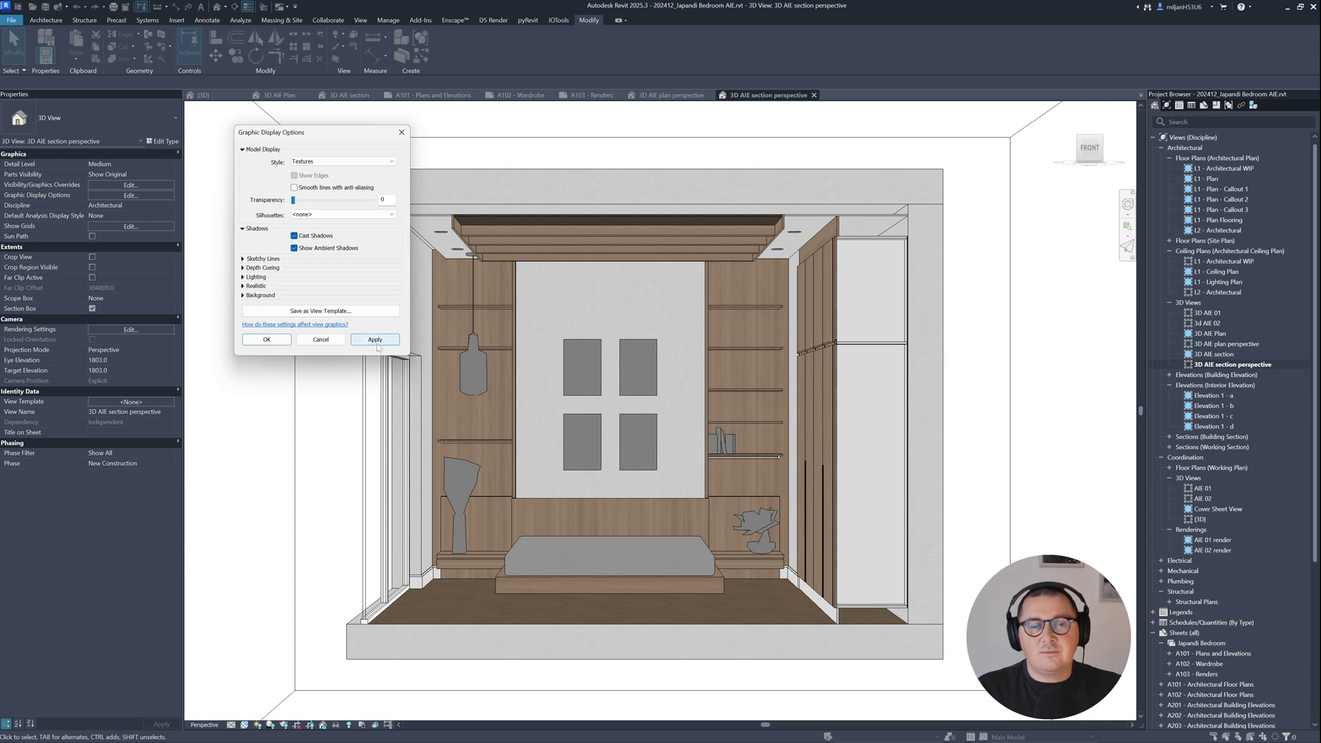
left_click(376, 339)
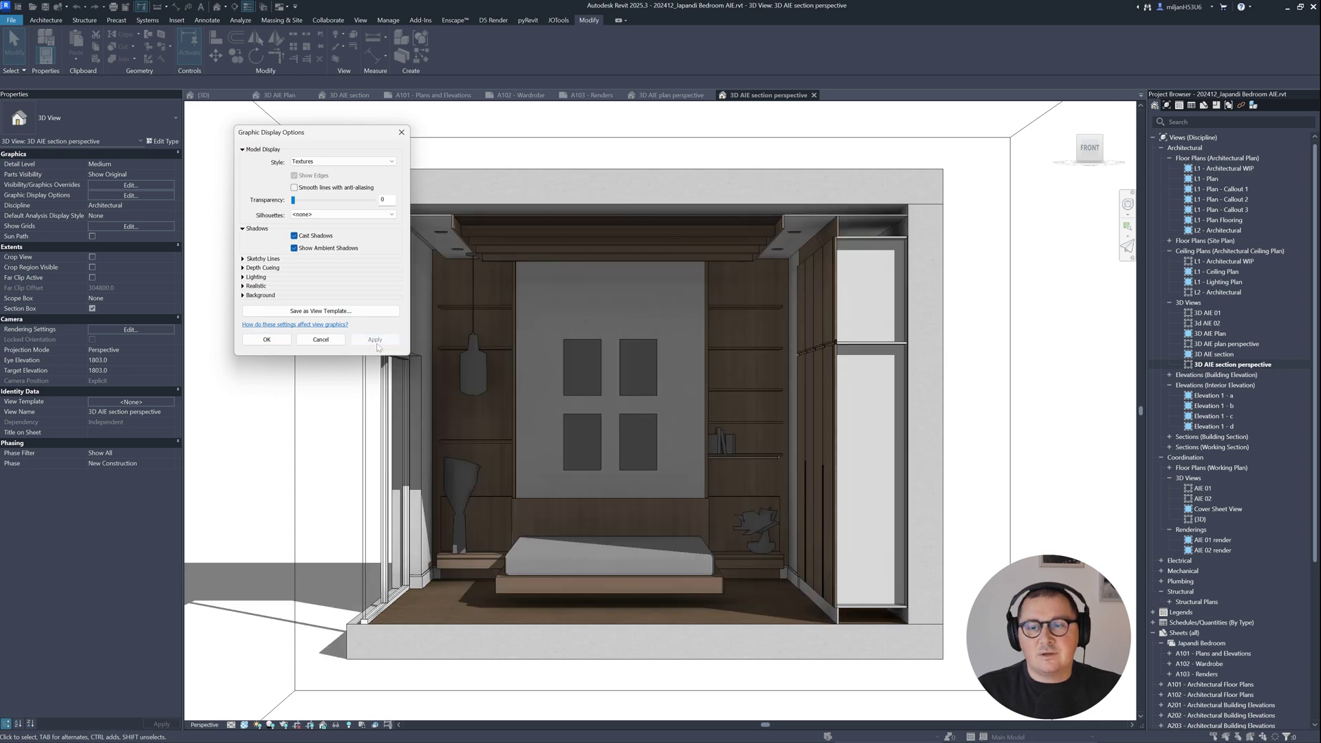
left_click(267, 339)
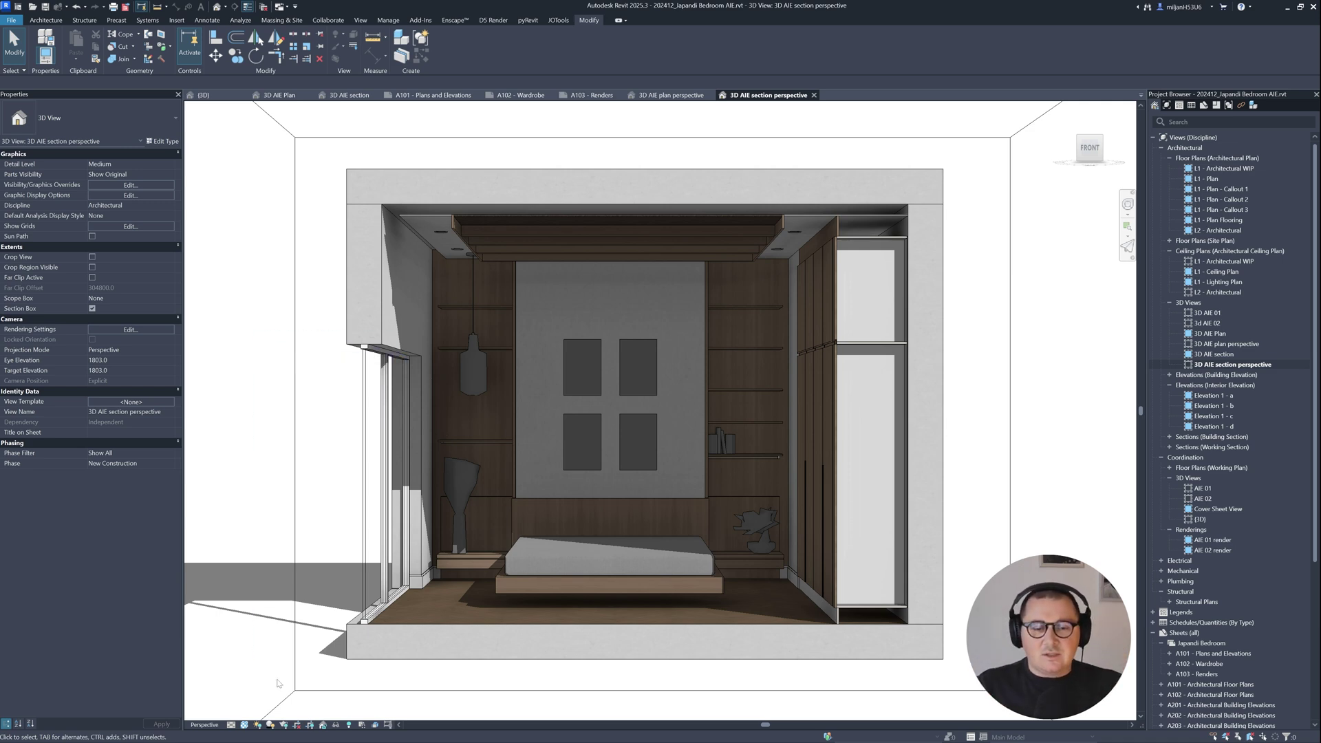
Try sun azimuths of 270° and 235° in the section perspective's sun settings, and settle on 225°
left_click(258, 725)
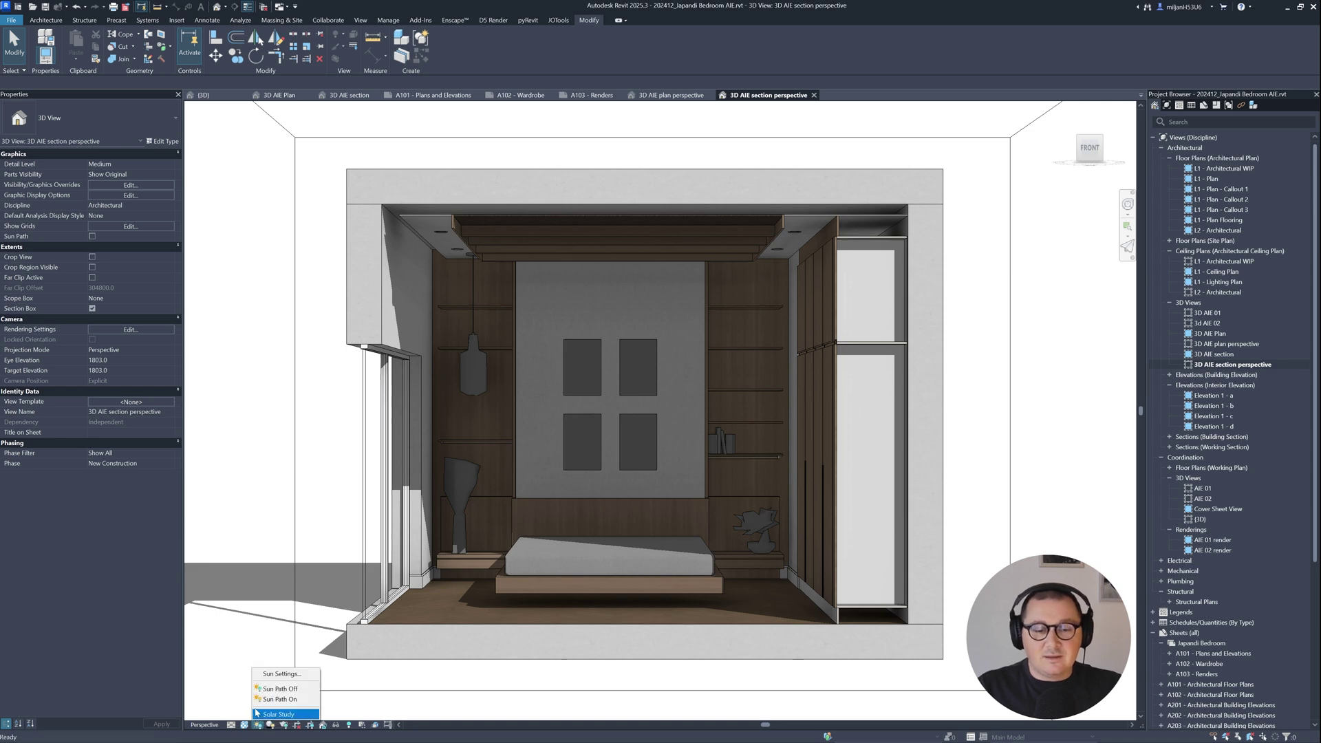
left_click(273, 672)
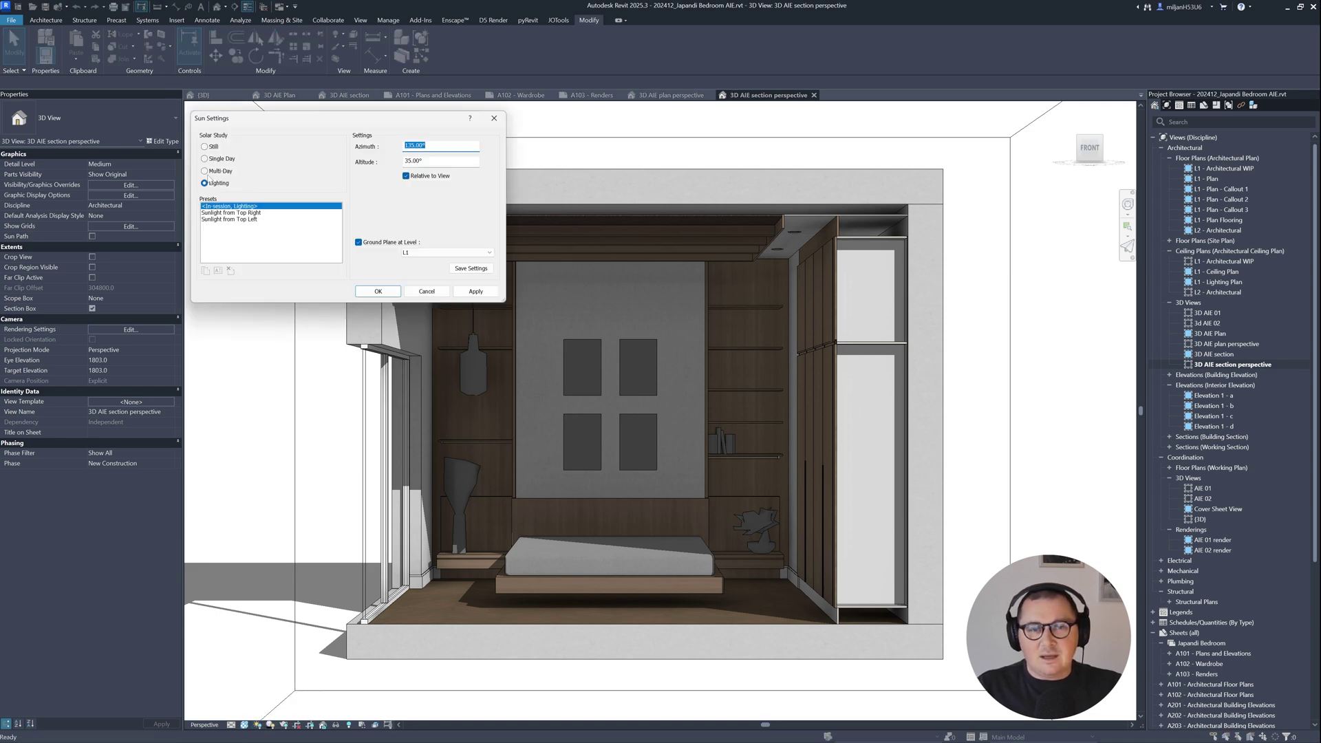
left_click_drag(341, 124, 338, 121)
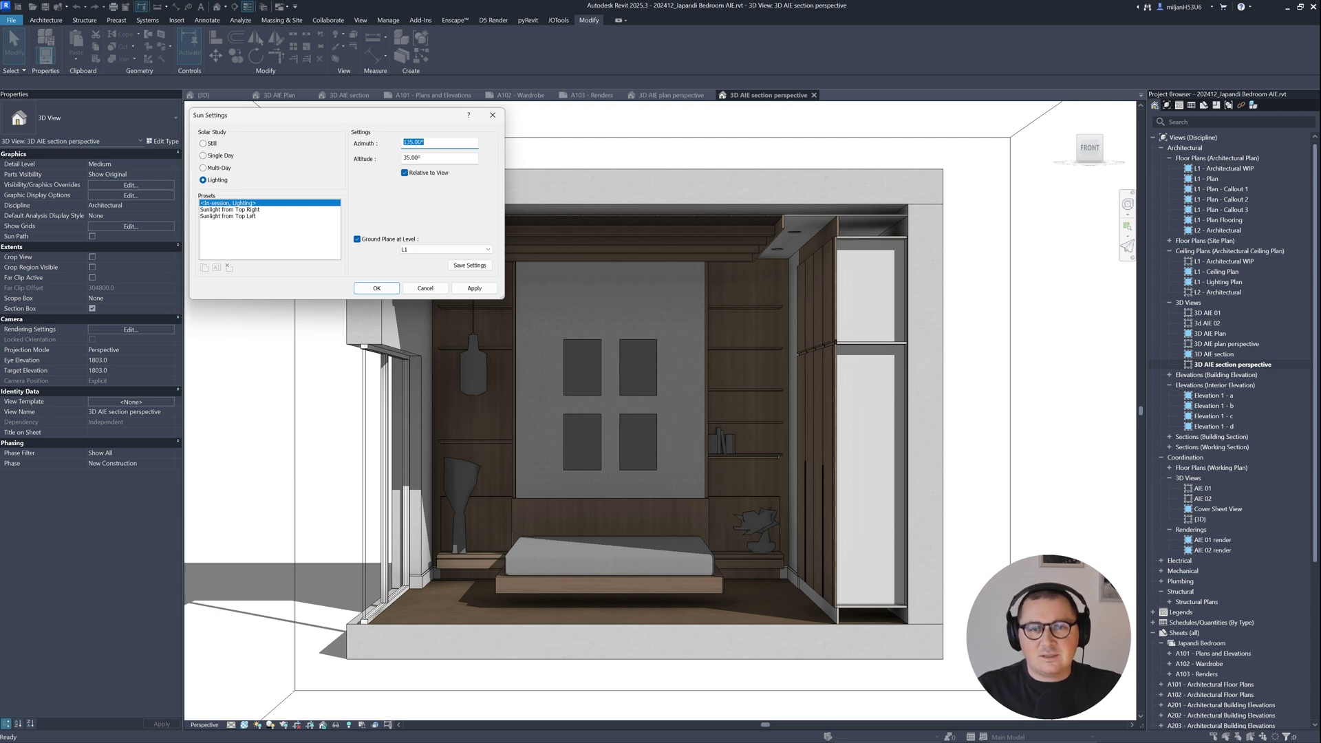
type("270")
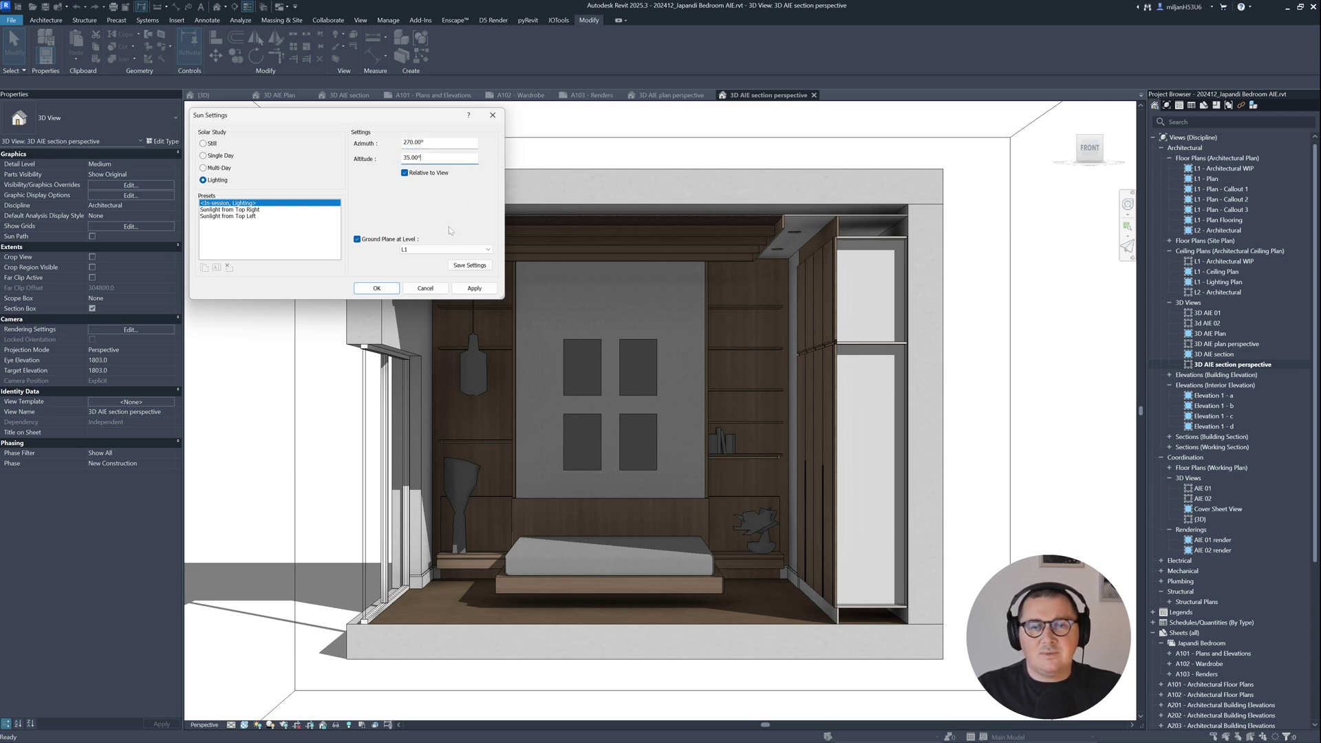
left_click(472, 289)
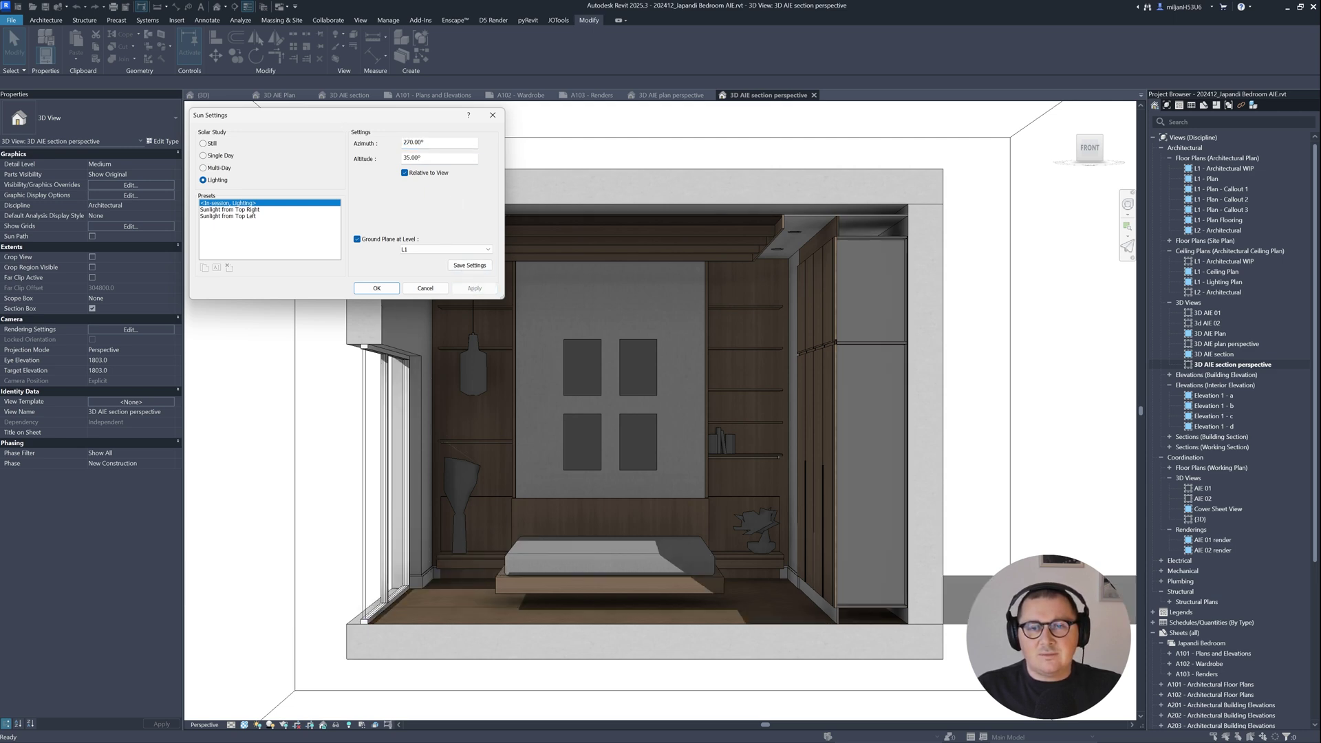
double_click(415, 143)
type("235")
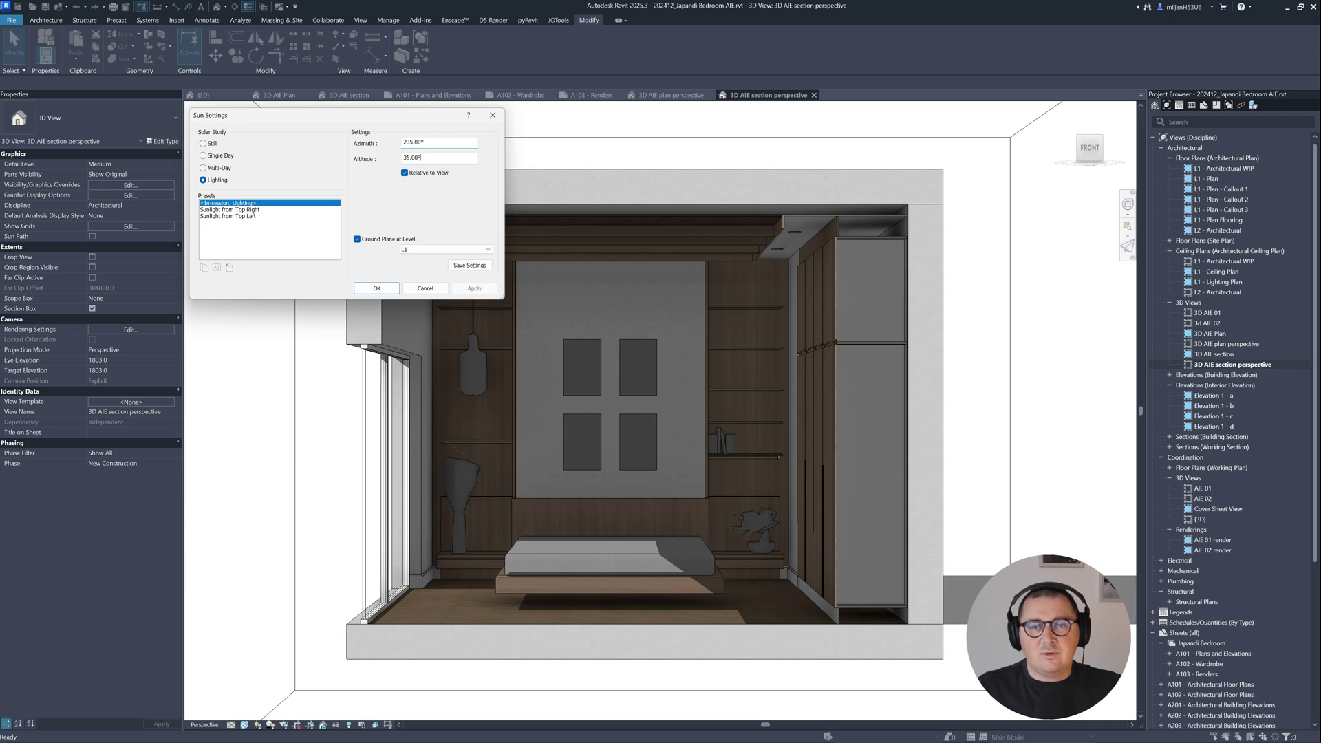
left_click(474, 288)
double_click(415, 143)
type("22")
left_click(473, 289)
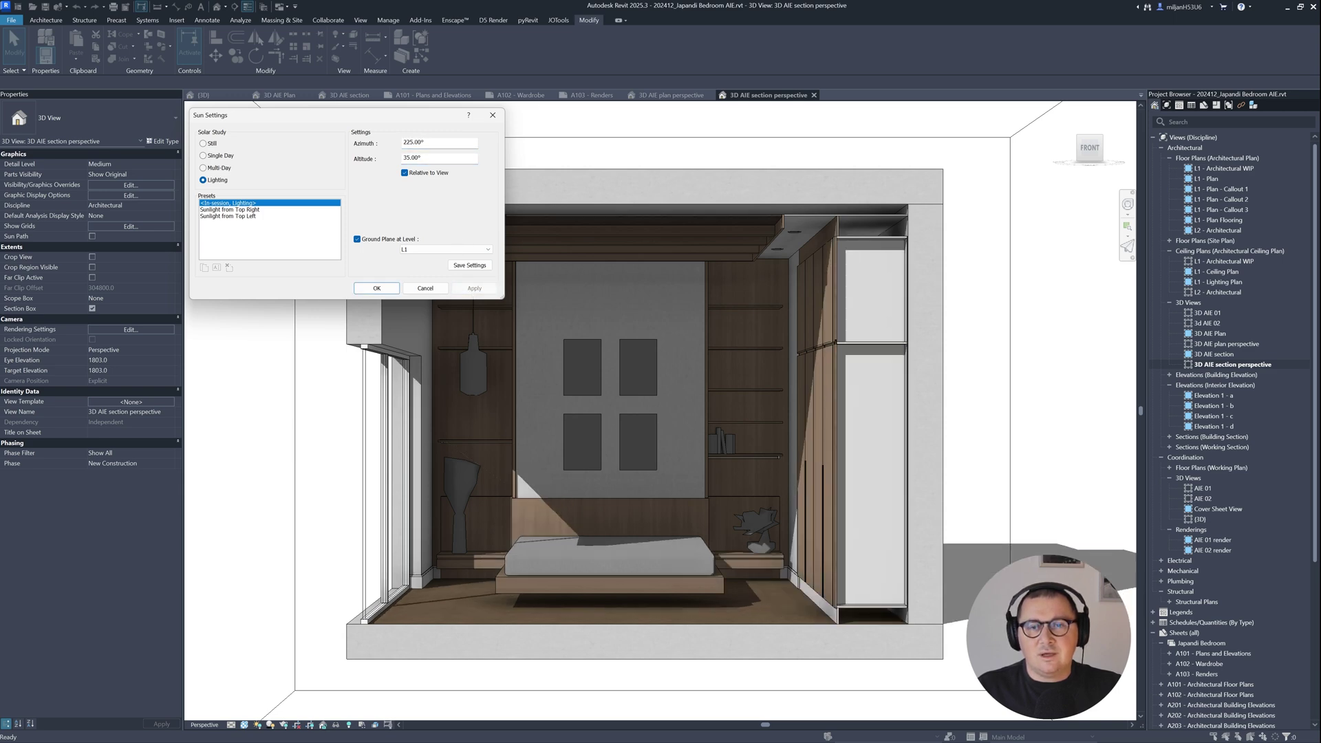
Set the sun altitude to 20° and accept the sun settings
double_click(414, 158)
type("20")
left_click(474, 288)
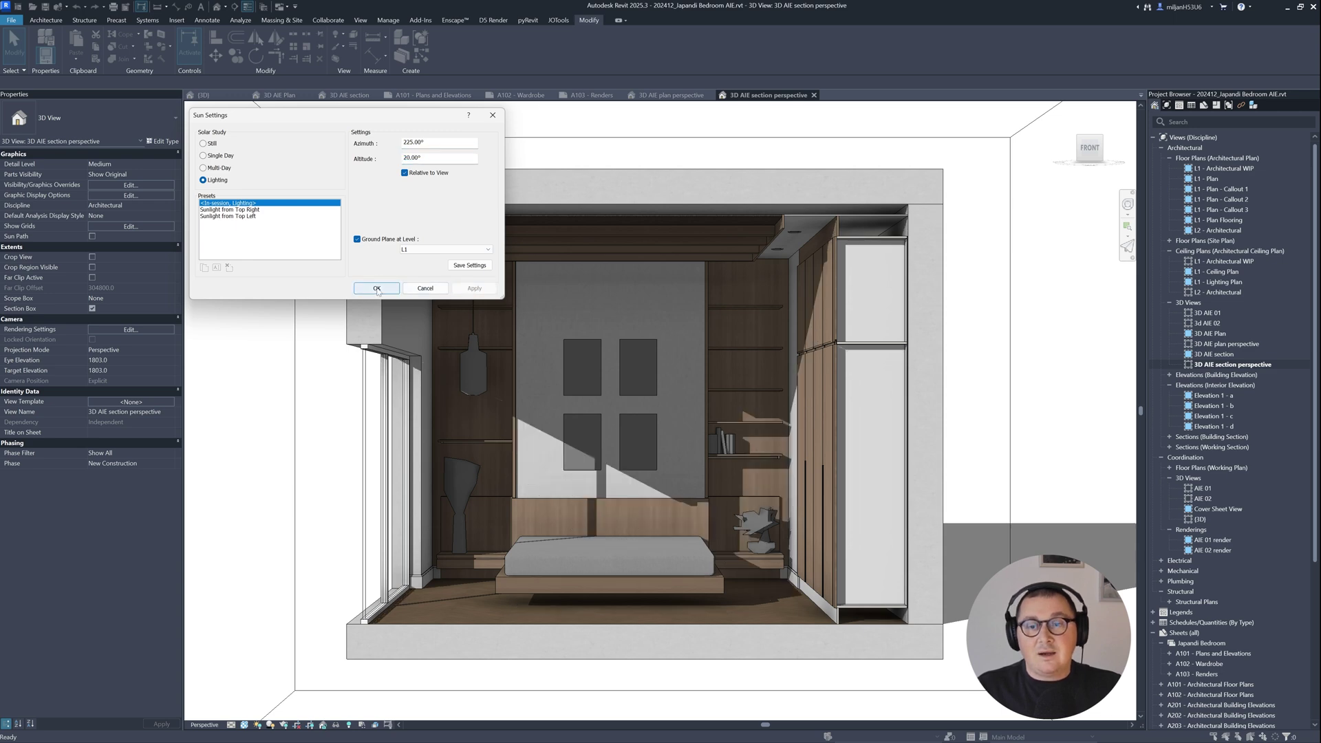
left_click(377, 288)
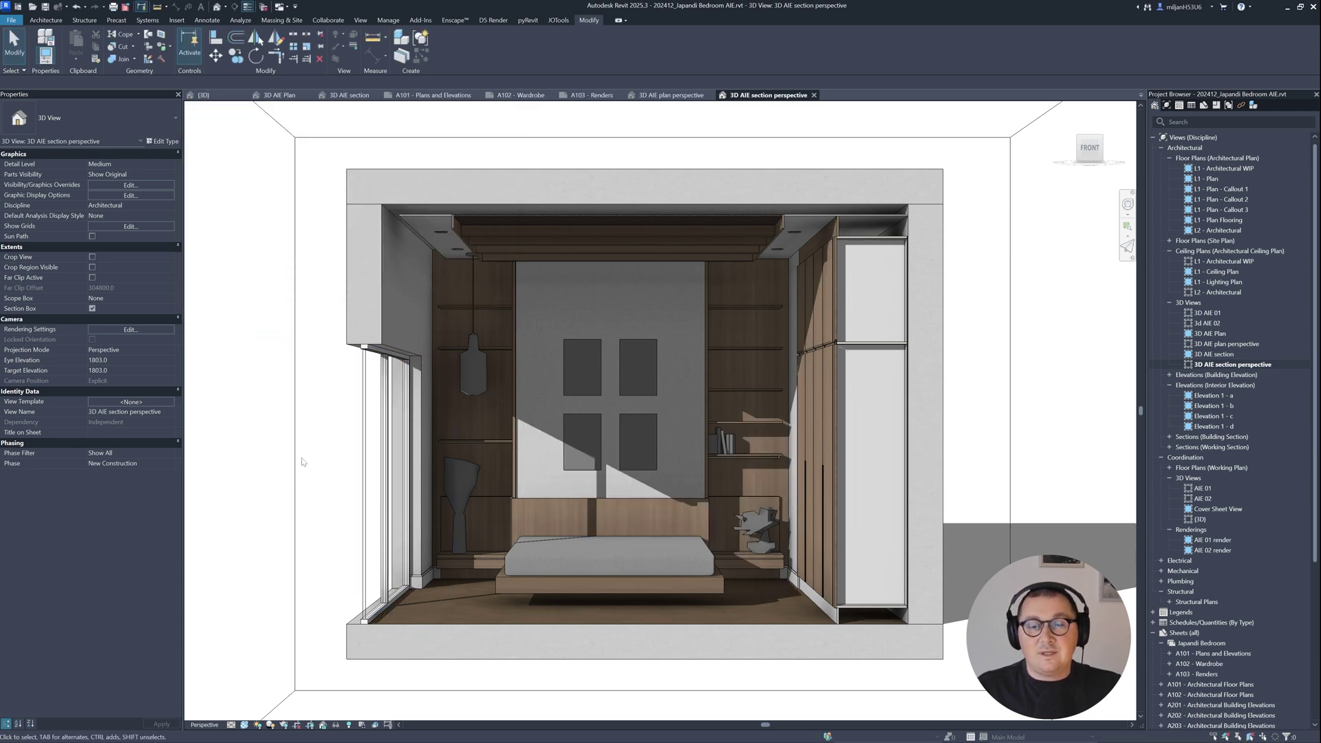
Switch the view to the Hidden Line style and set its lighting to sun 45, ambient light 30 and shadows 15
left_click(244, 725)
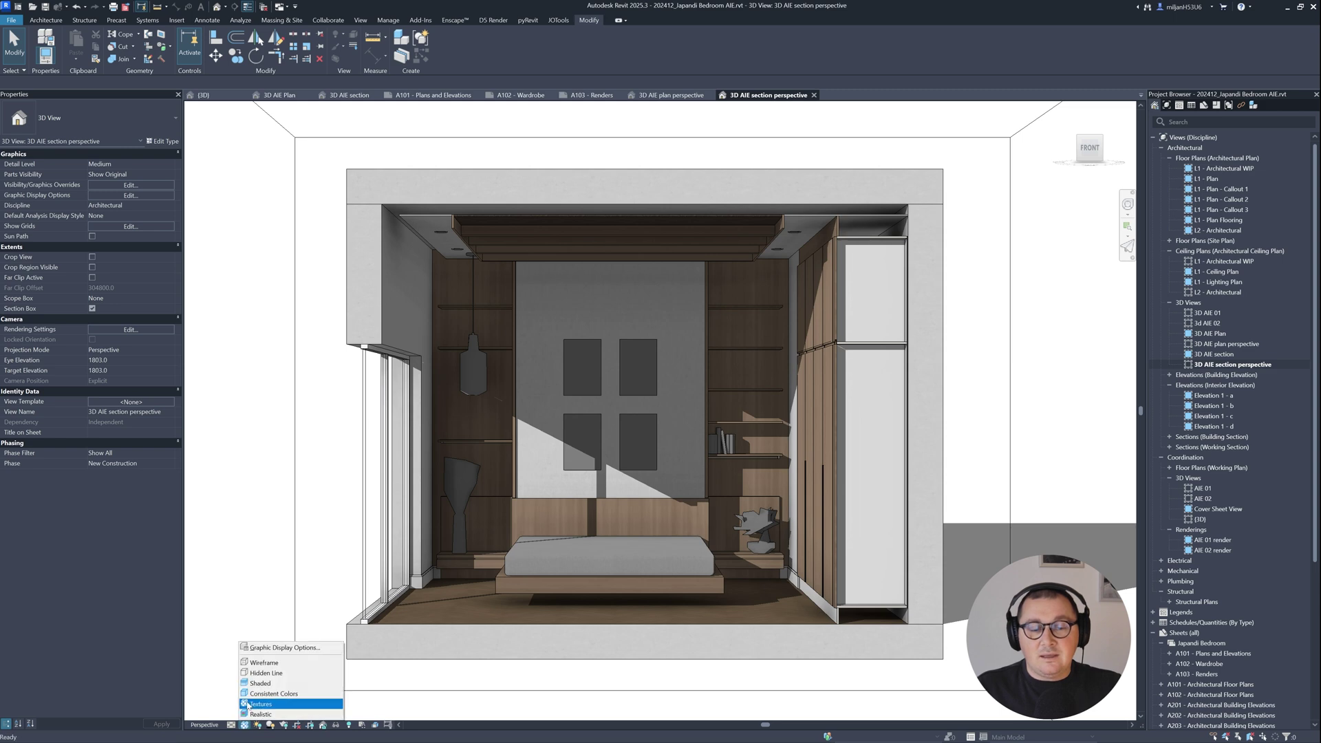
left_click(265, 673)
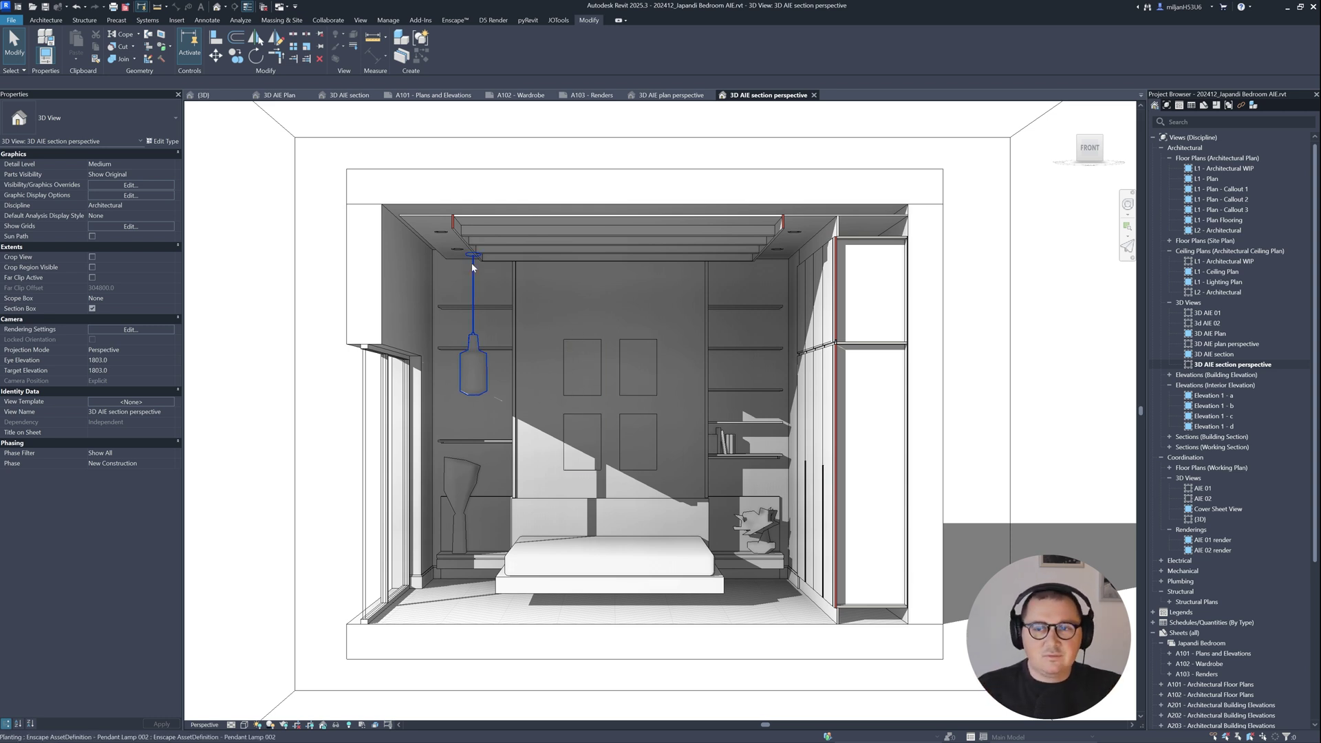
left_click(128, 196)
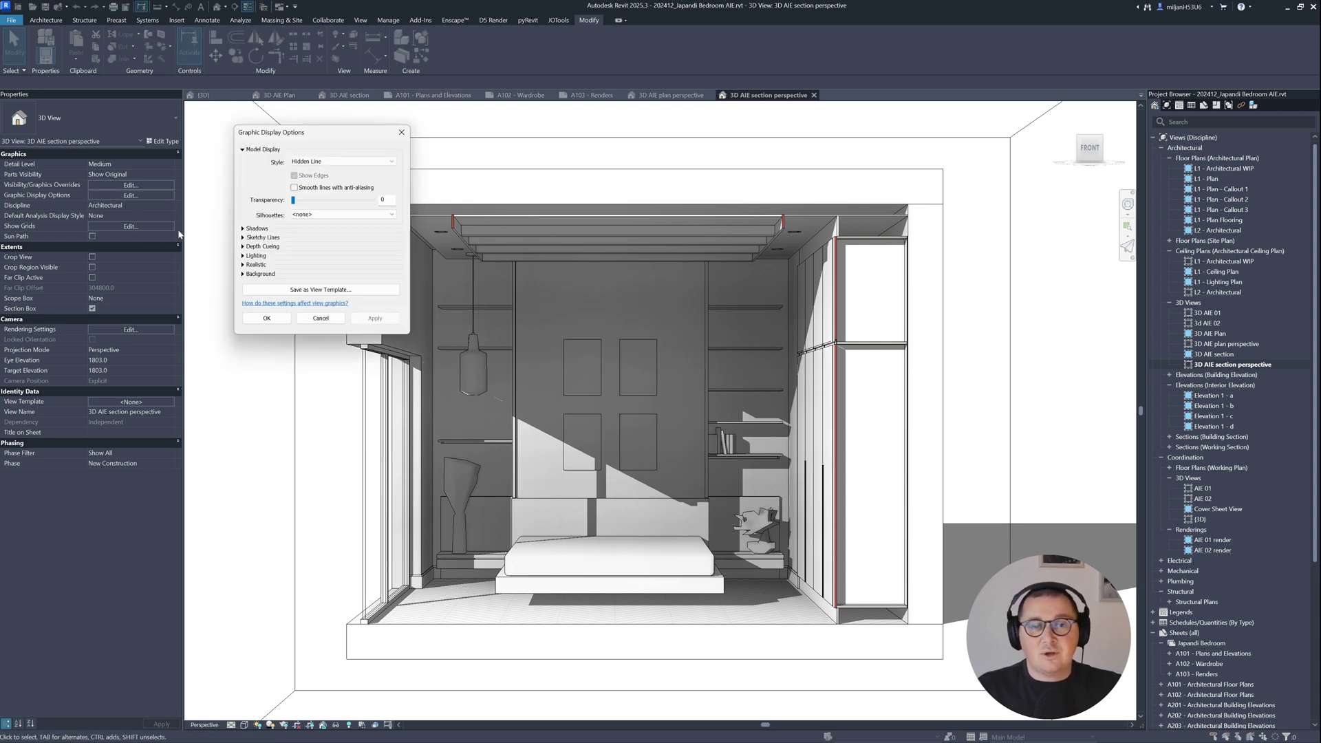
left_click(242, 256)
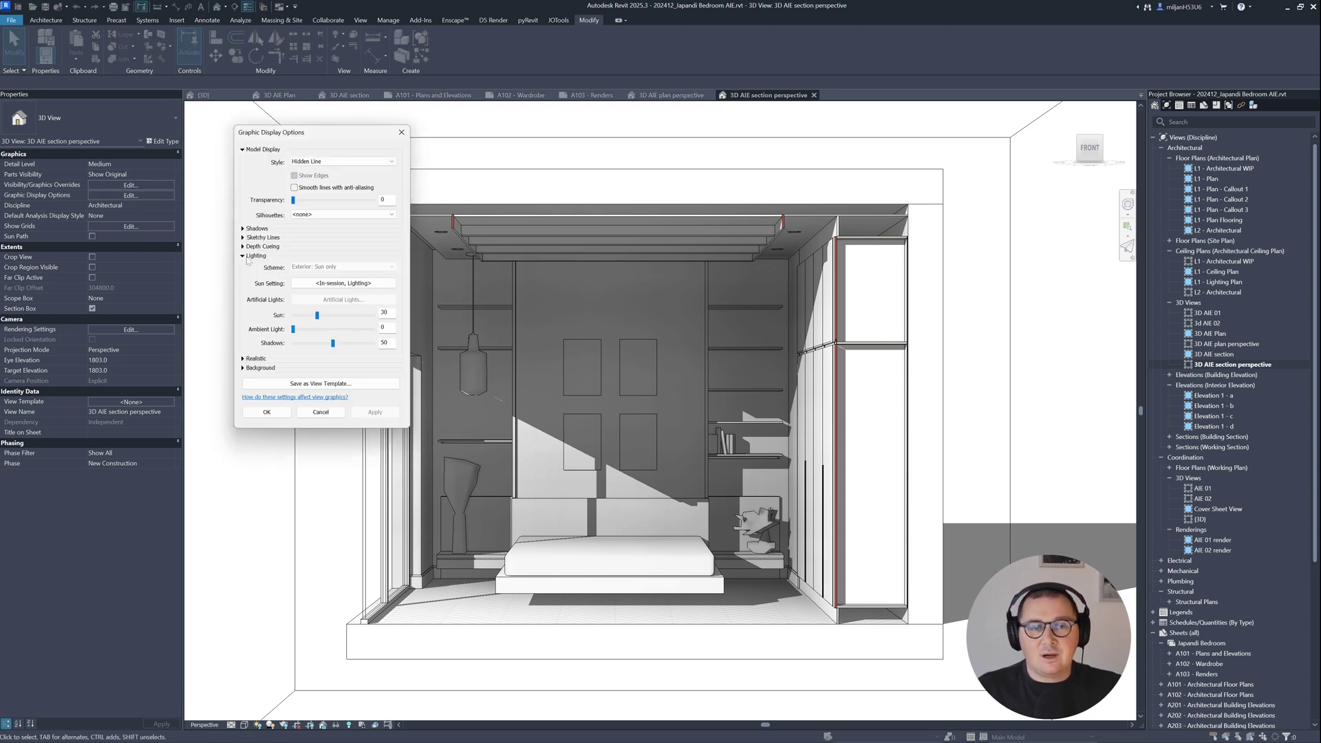
type("45")
key("Tab")
type("30")
key("Tab")
type("5")
key("BackSpace")
type("15")
left_click(375, 411)
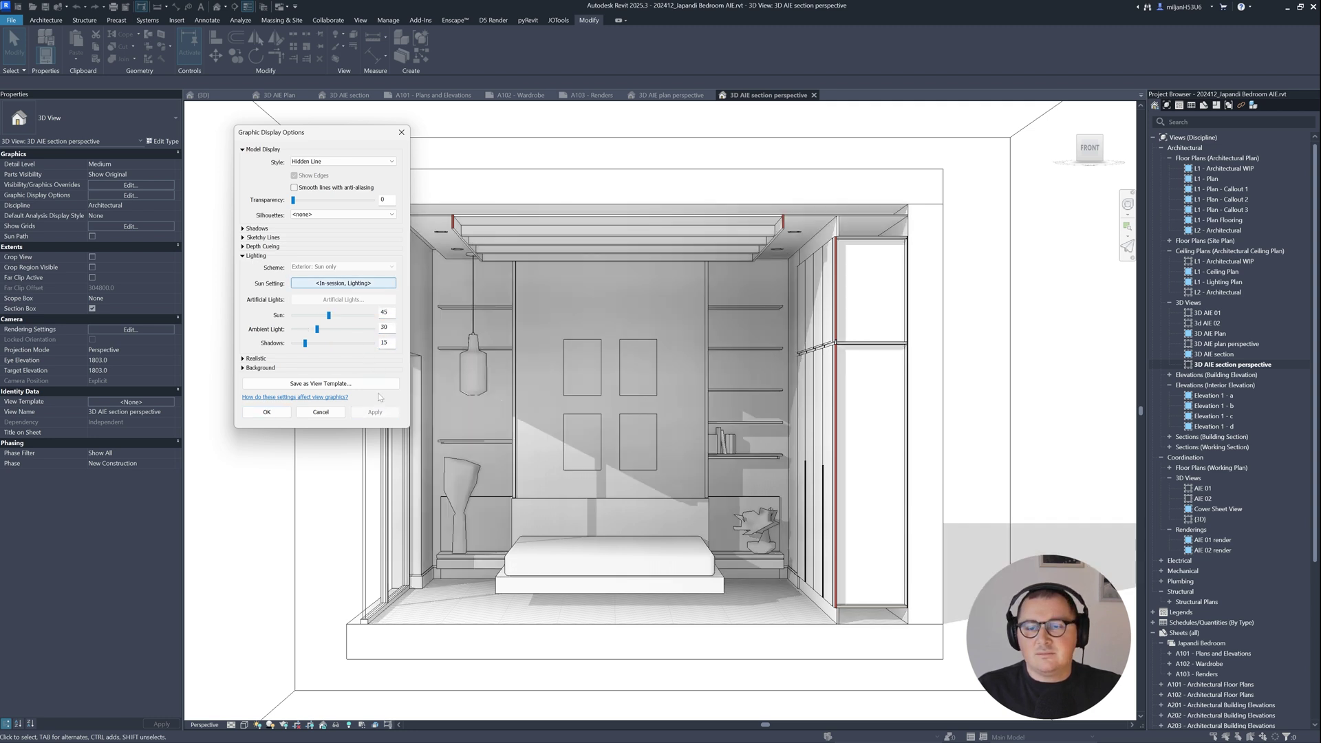
Try a shadow intensity of 5, set it back to 15 and accept the graphic display options
double_click(385, 342)
type("5")
left_click(375, 412)
double_click(384, 341)
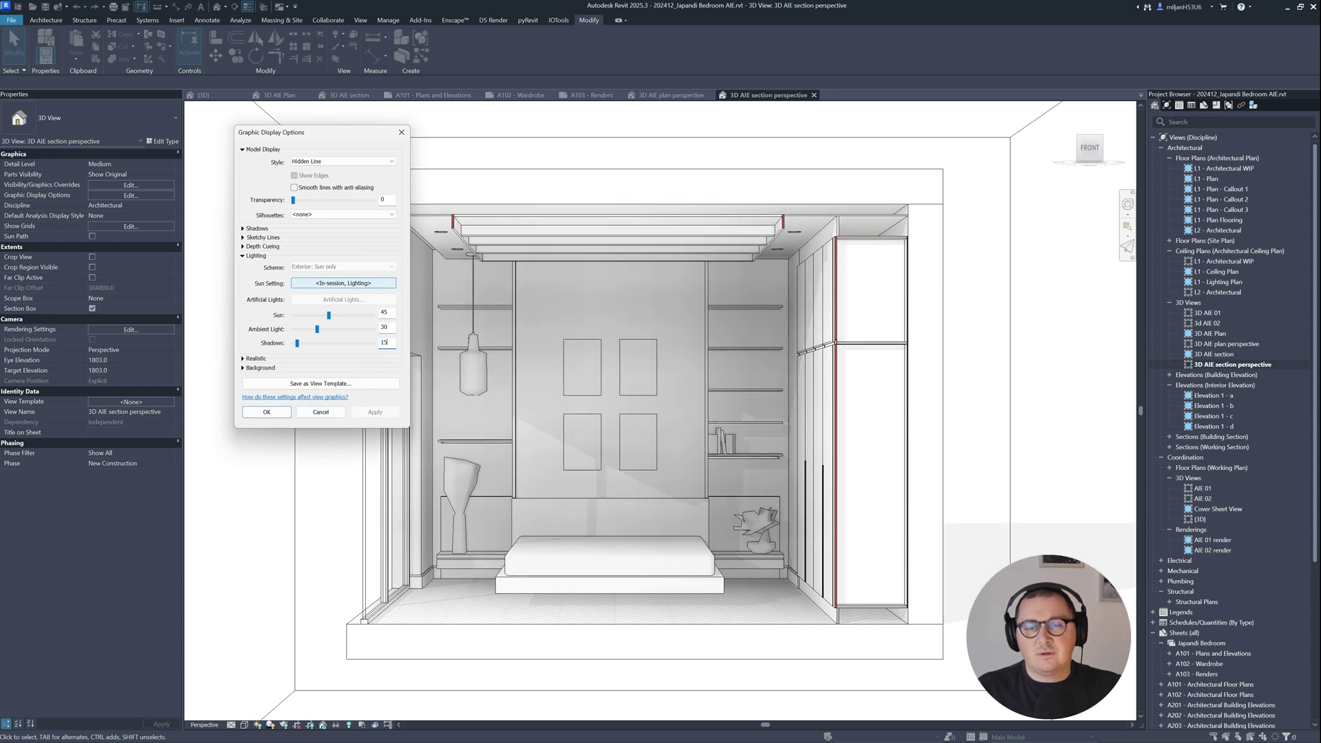
left_click(387, 413)
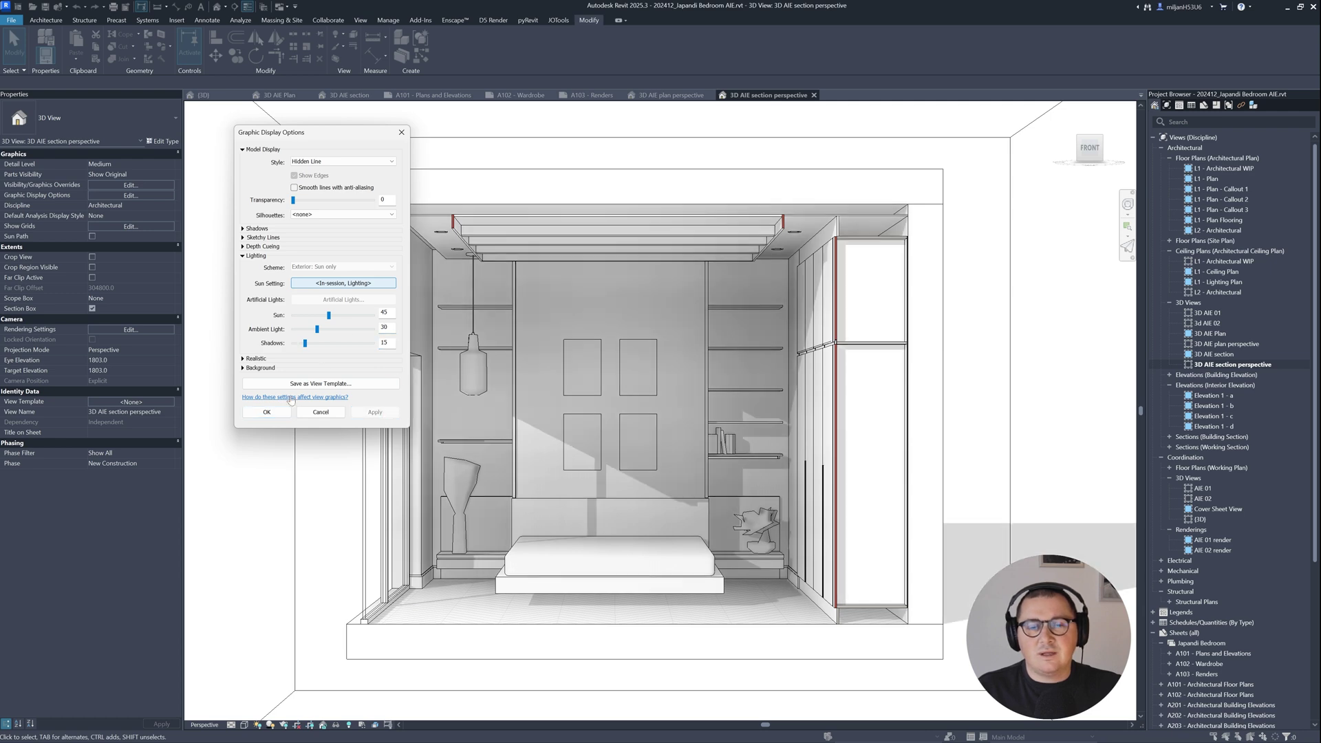
left_click(267, 412)
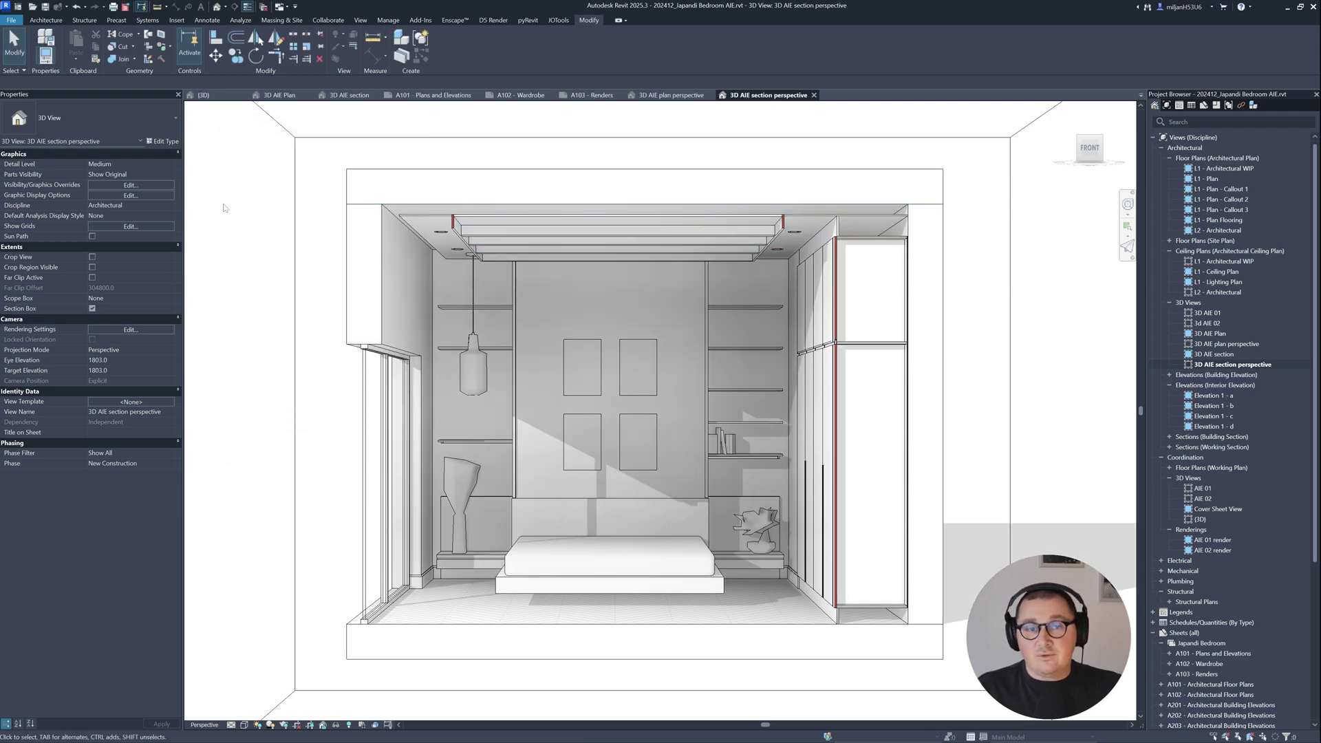
Override the cut pattern of the Floors category with a Diagonal Up foreground and a coloured background in the view's visibility/graphics
left_click(130, 186)
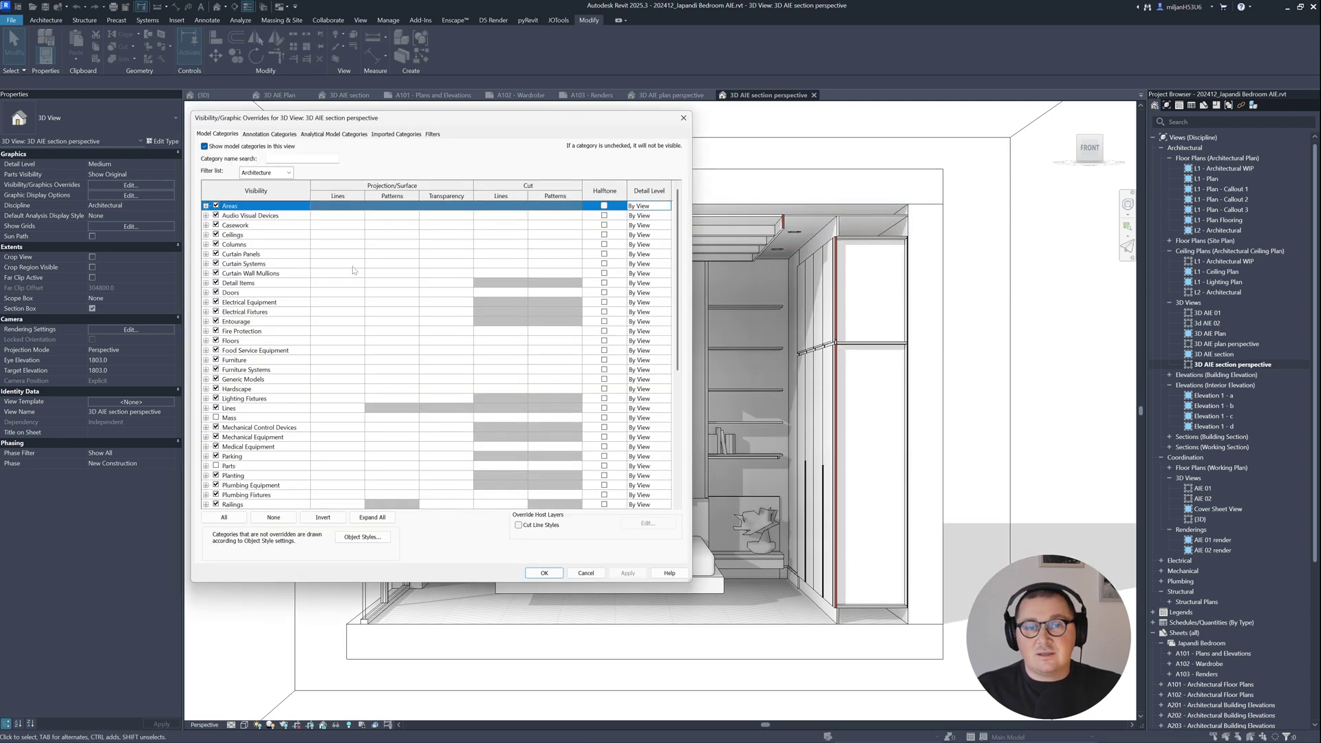
left_click(538, 342)
left_click(547, 341)
left_click(451, 318)
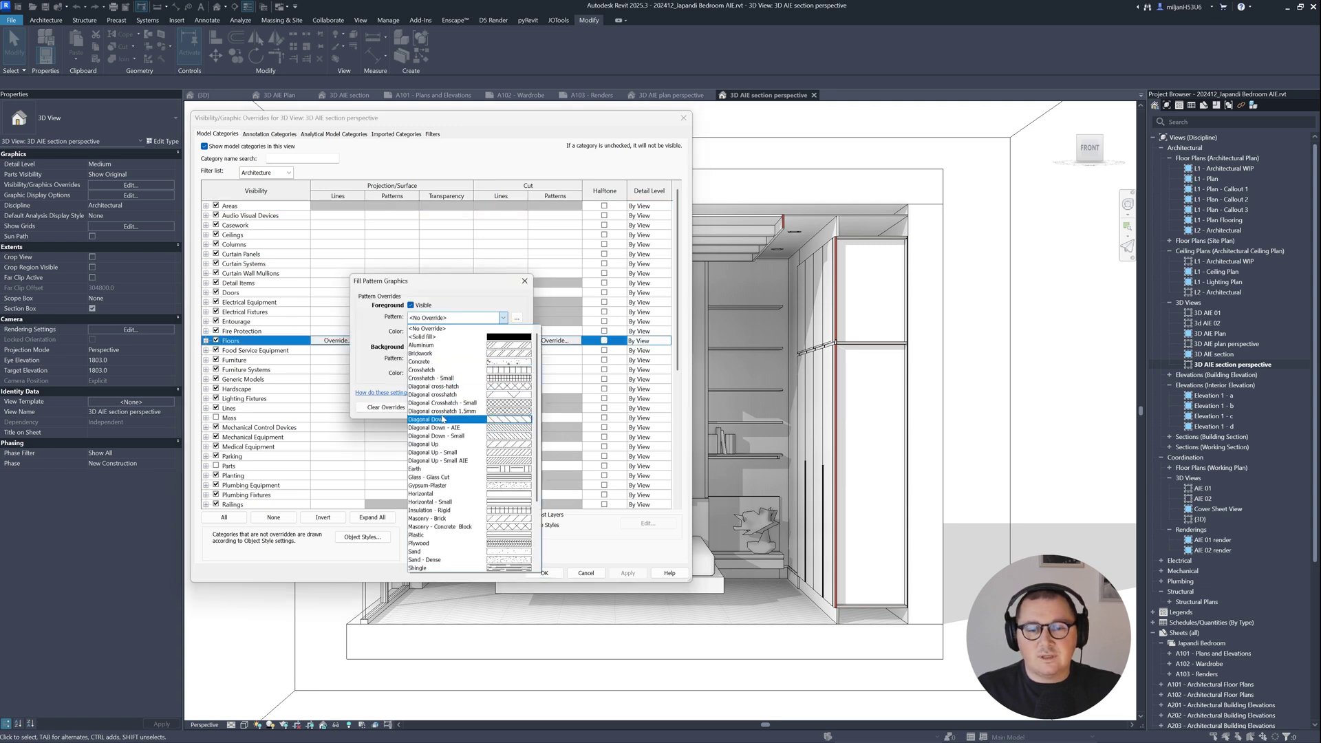
left_click(446, 460)
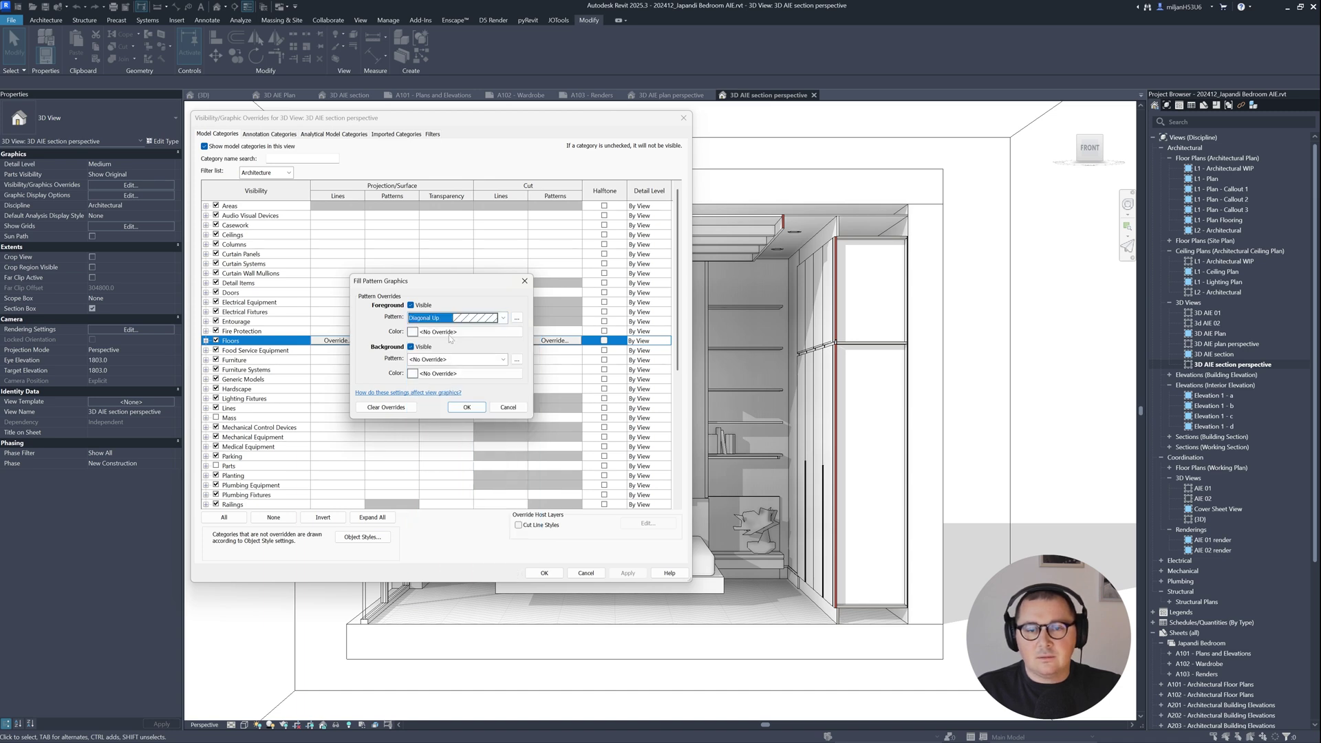
left_click(448, 331)
left_click(374, 335)
left_click(483, 436)
left_click(454, 359)
left_click(446, 378)
left_click(445, 376)
left_click(483, 436)
left_click(466, 407)
Override the cut pattern of the Walls category with Diagonal Up in colour RGB 251-247-240 and apply the visibility/graphics overrides
scroll(557, 413, "down", 8)
left_click(554, 494)
left_click(554, 495)
left_click(458, 317)
left_click(458, 447)
left_click(454, 332)
left_click(400, 358)
left_click(483, 436)
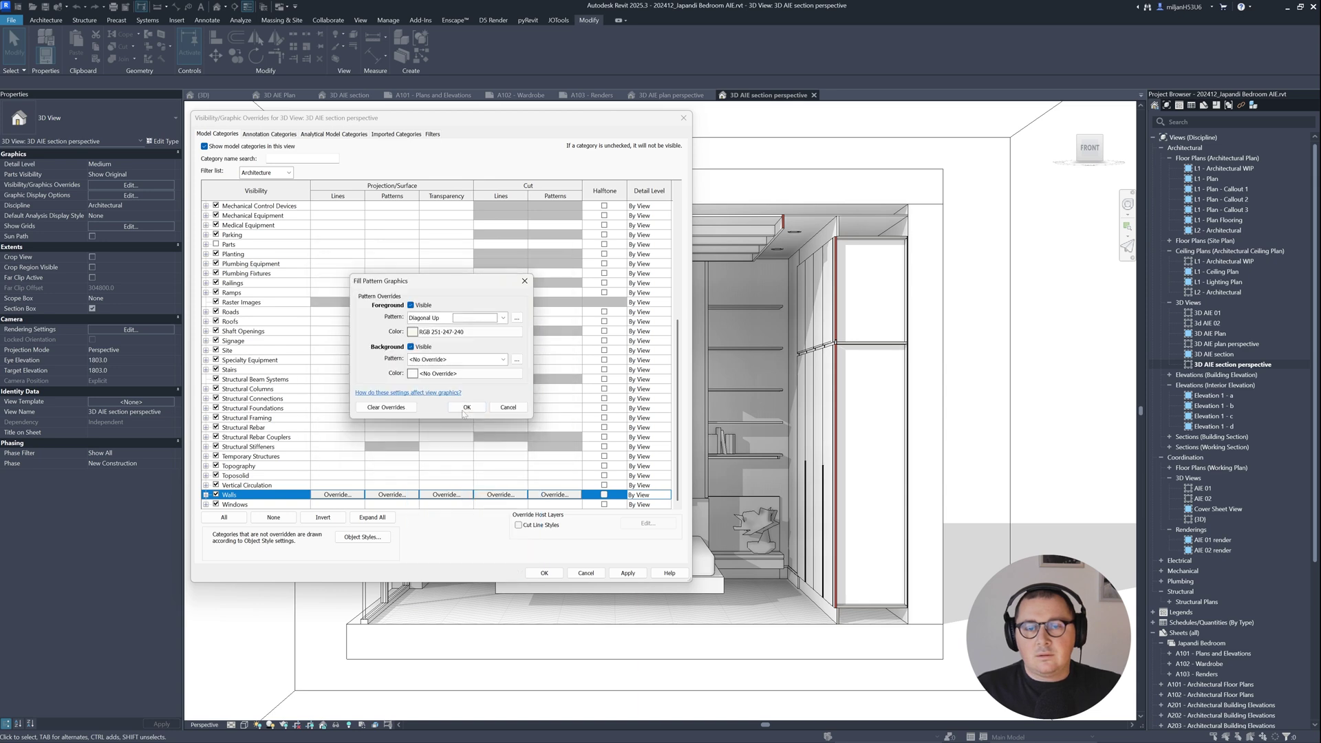
left_click(467, 407)
left_click(624, 573)
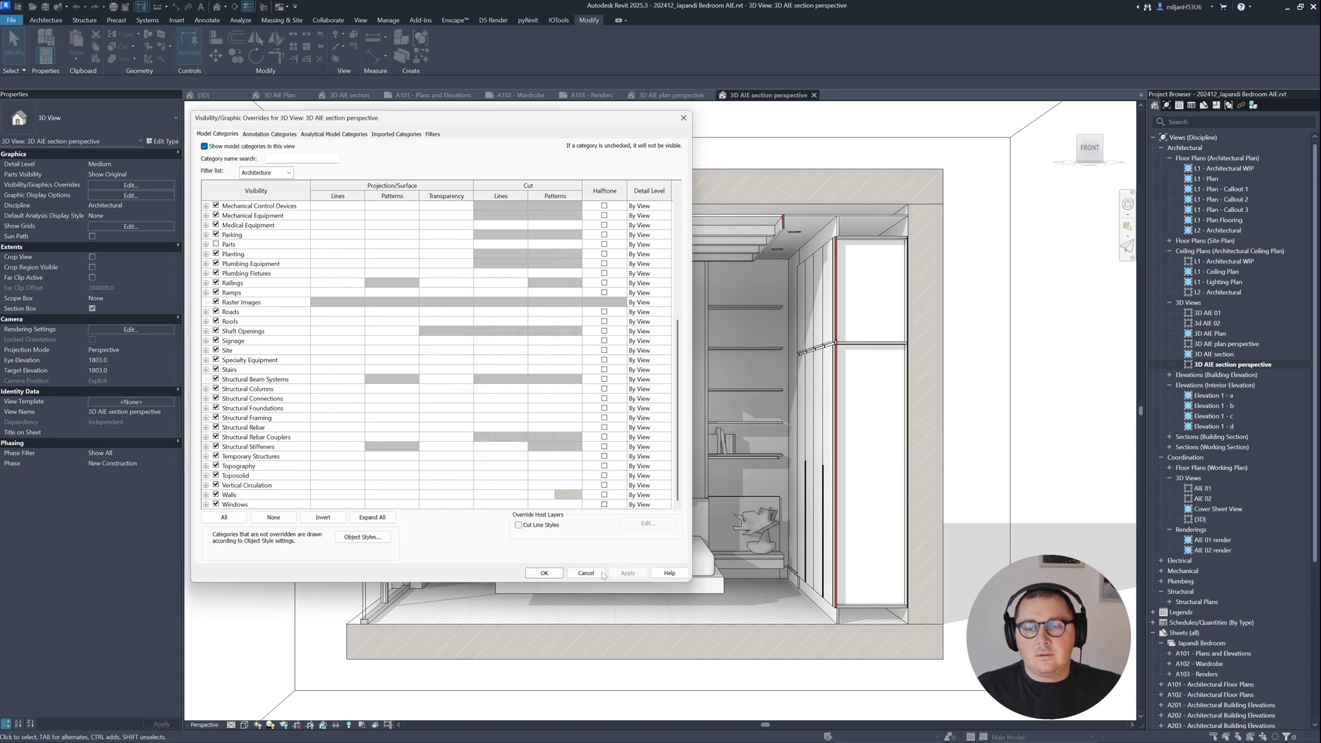
left_click(543, 572)
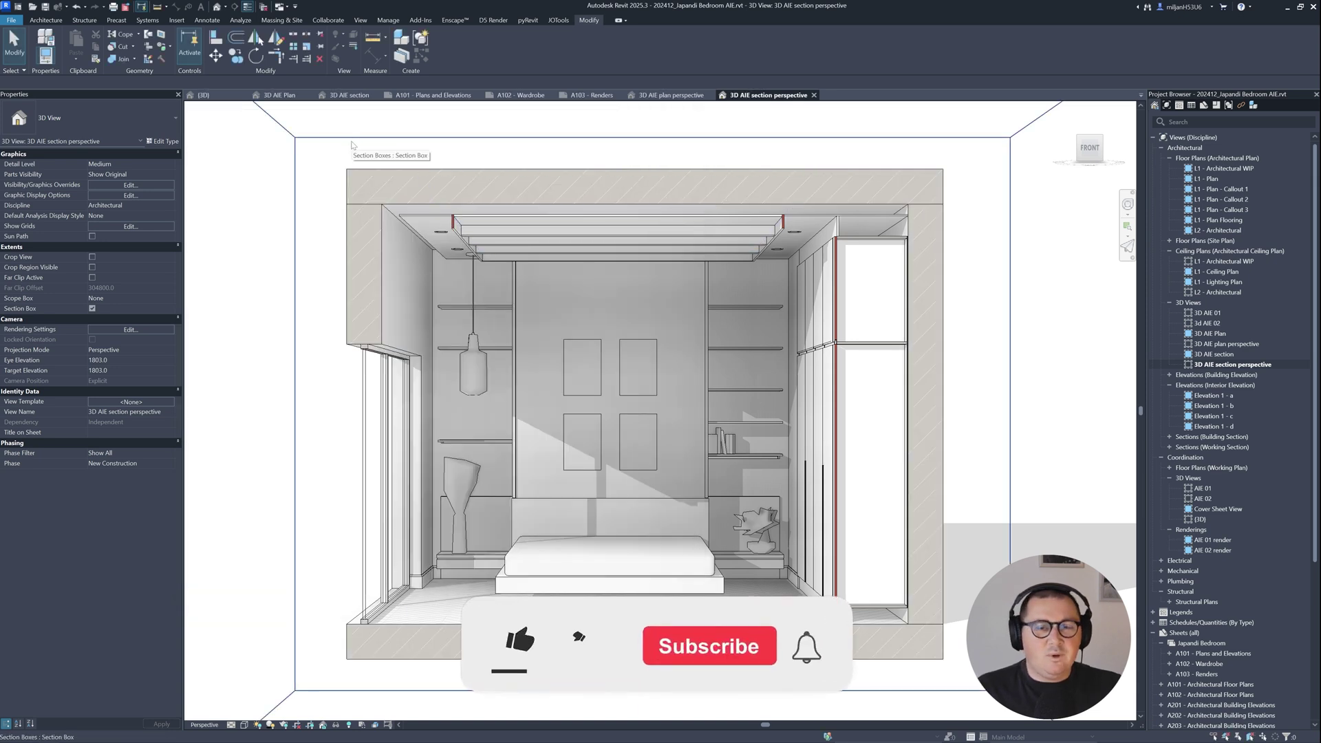
Hide the section box element in the section perspective, and save the orientation and lock the view
left_click(352, 144)
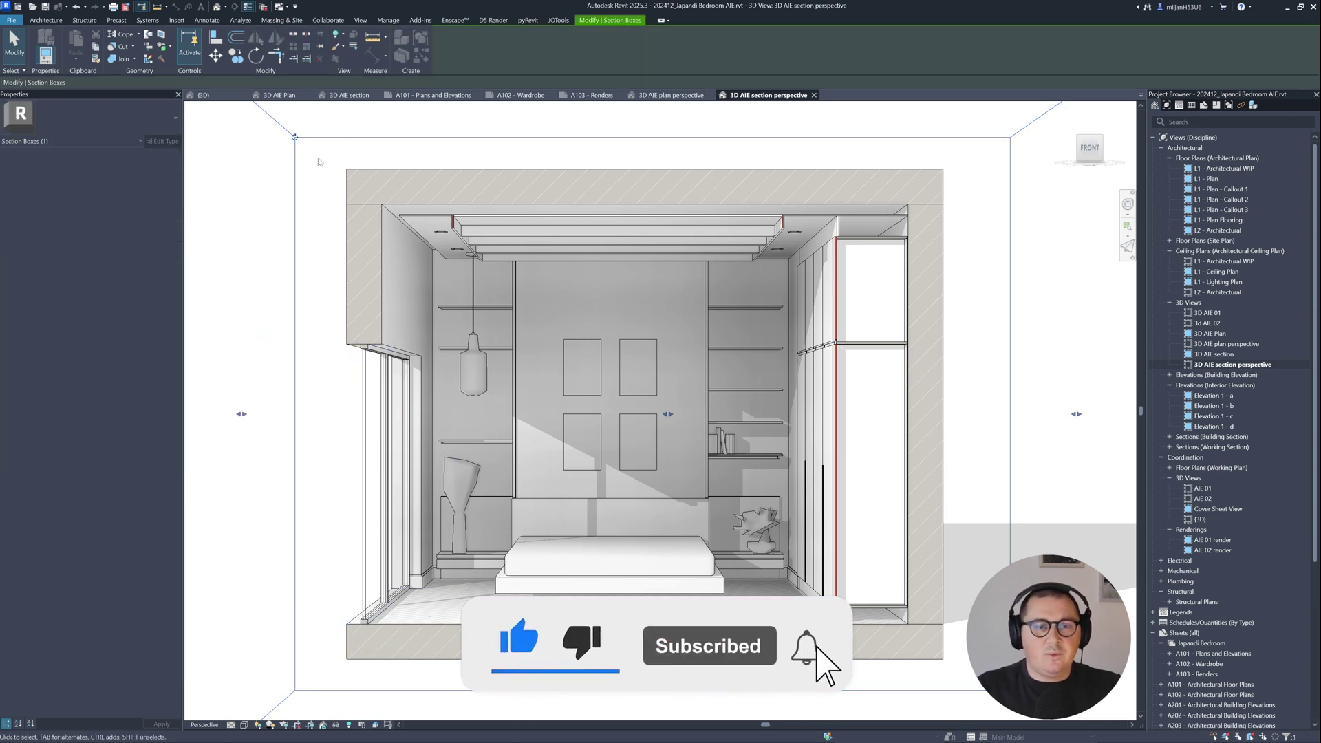
left_click(267, 170)
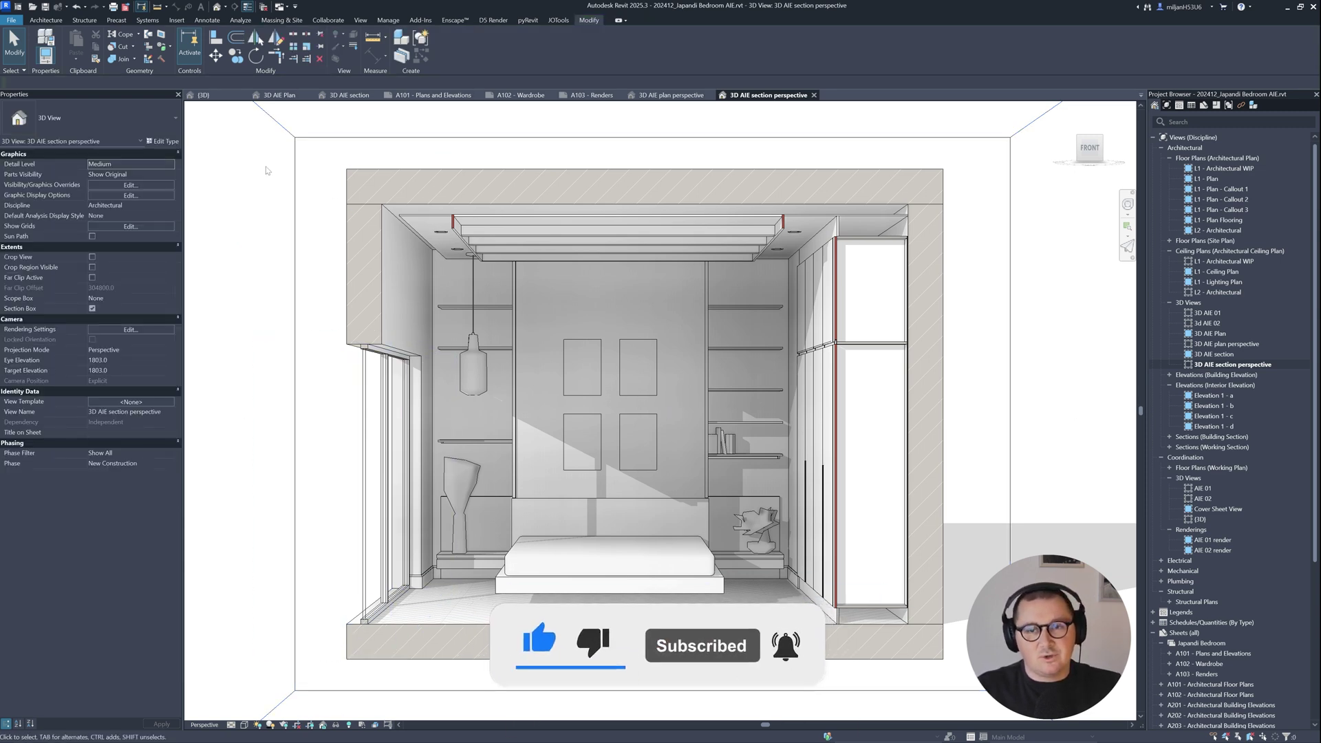
left_click(329, 138)
right_click(330, 139)
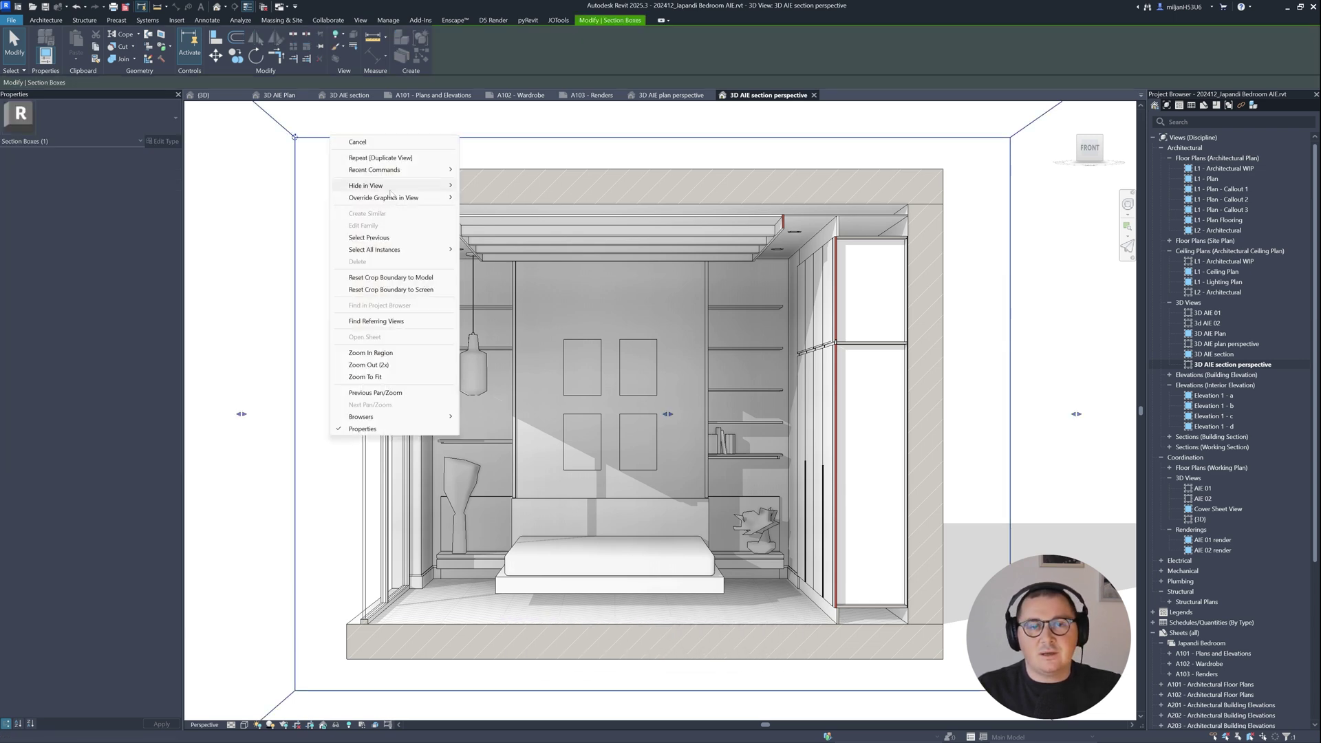
mouse_move(427, 184)
left_click(490, 185)
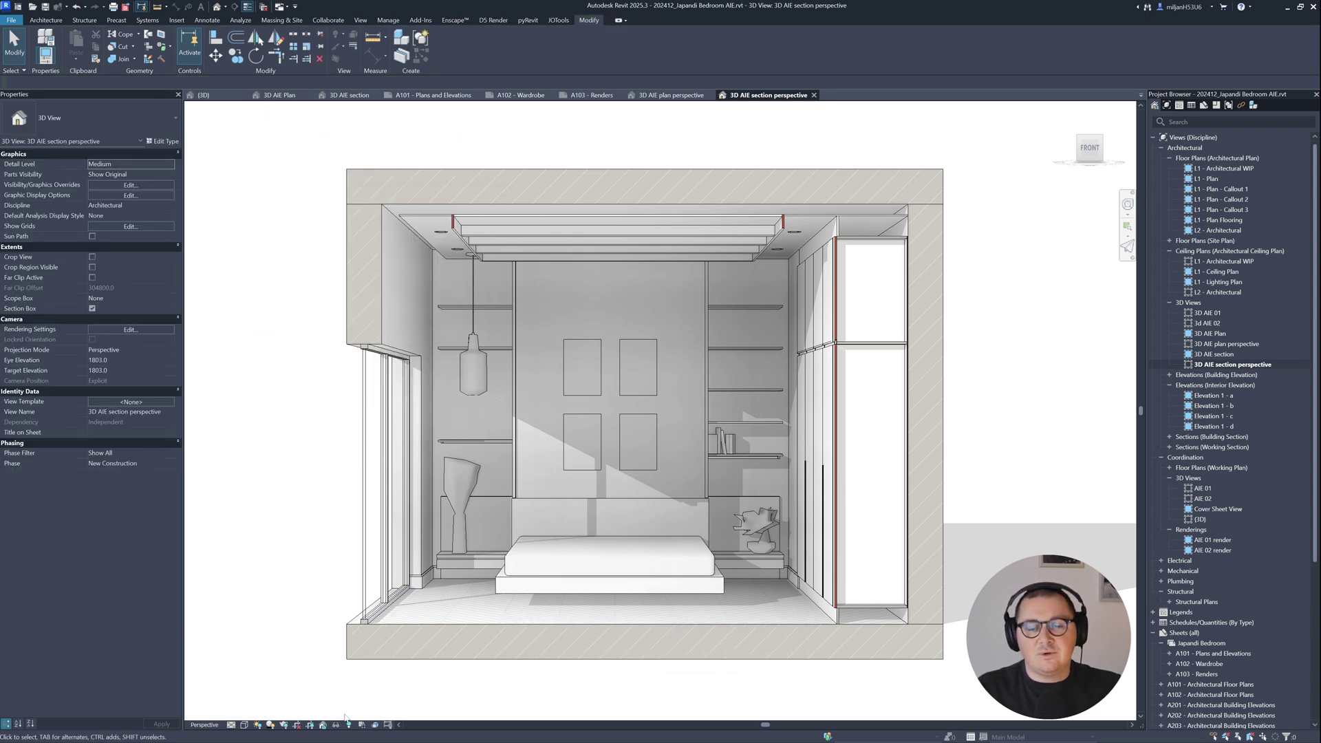
left_click(322, 724)
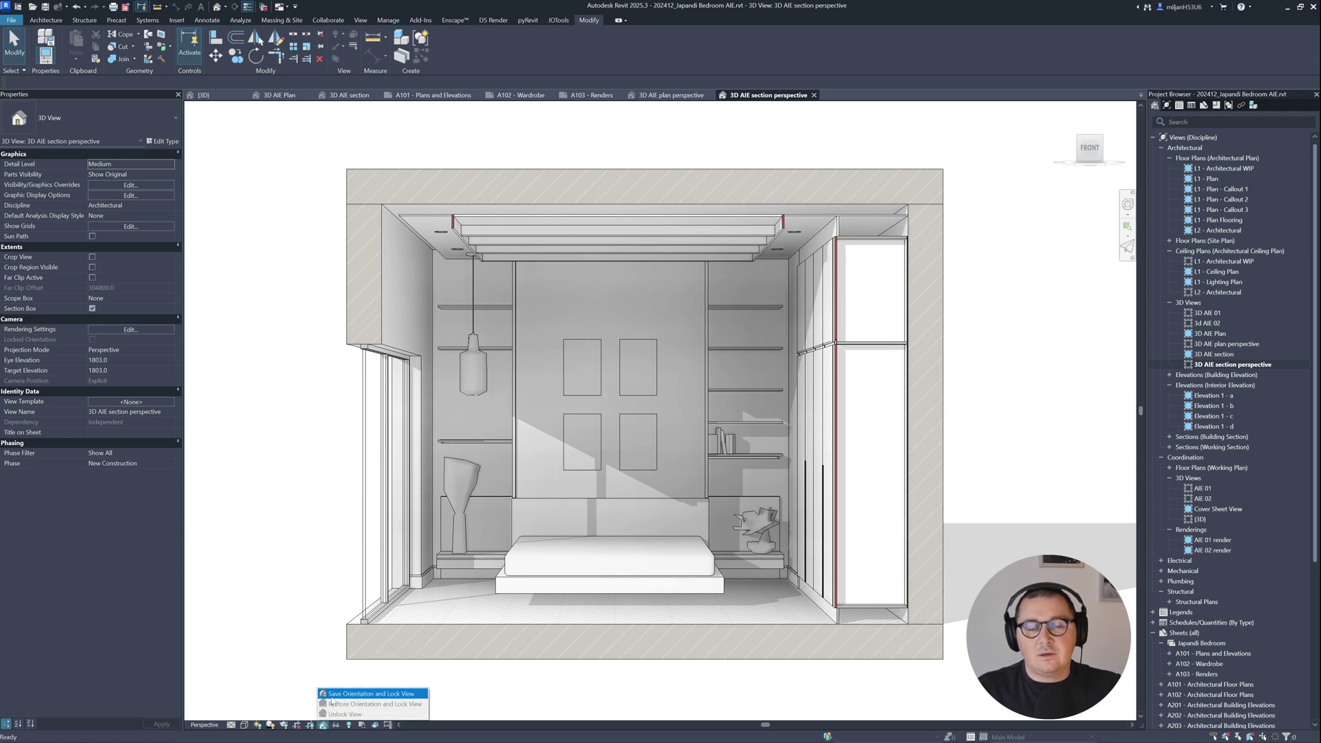
left_click(332, 695)
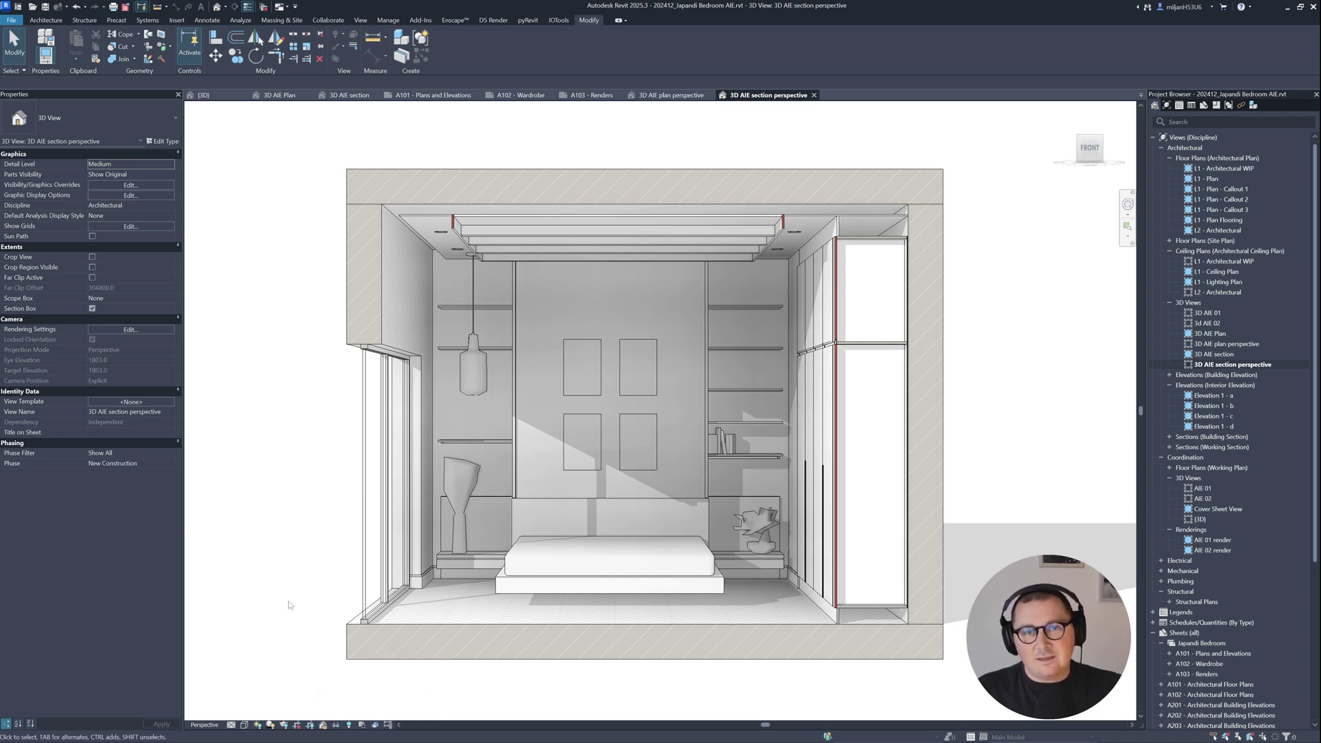